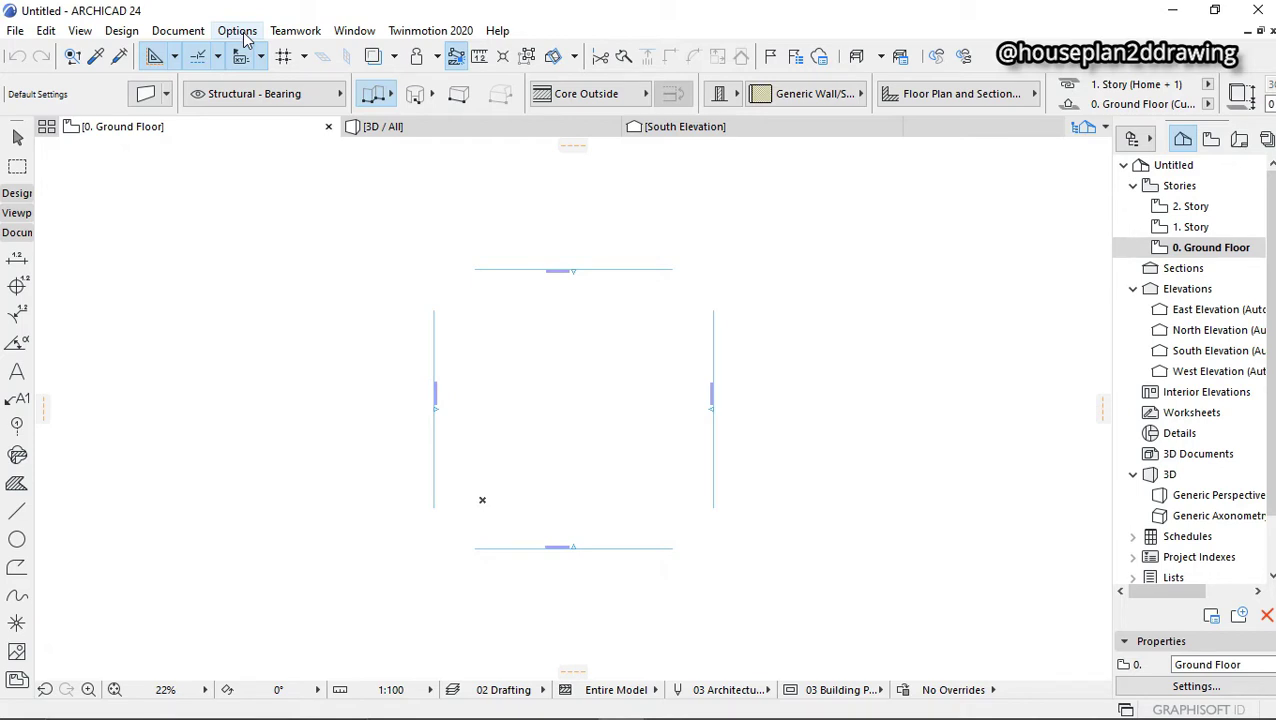
# - In Working Units, switch the angle unit to degrees, minutes, seconds, keeping millimetre lengths
pyautogui.click(810, 100)
pyautogui.click(806, 99)
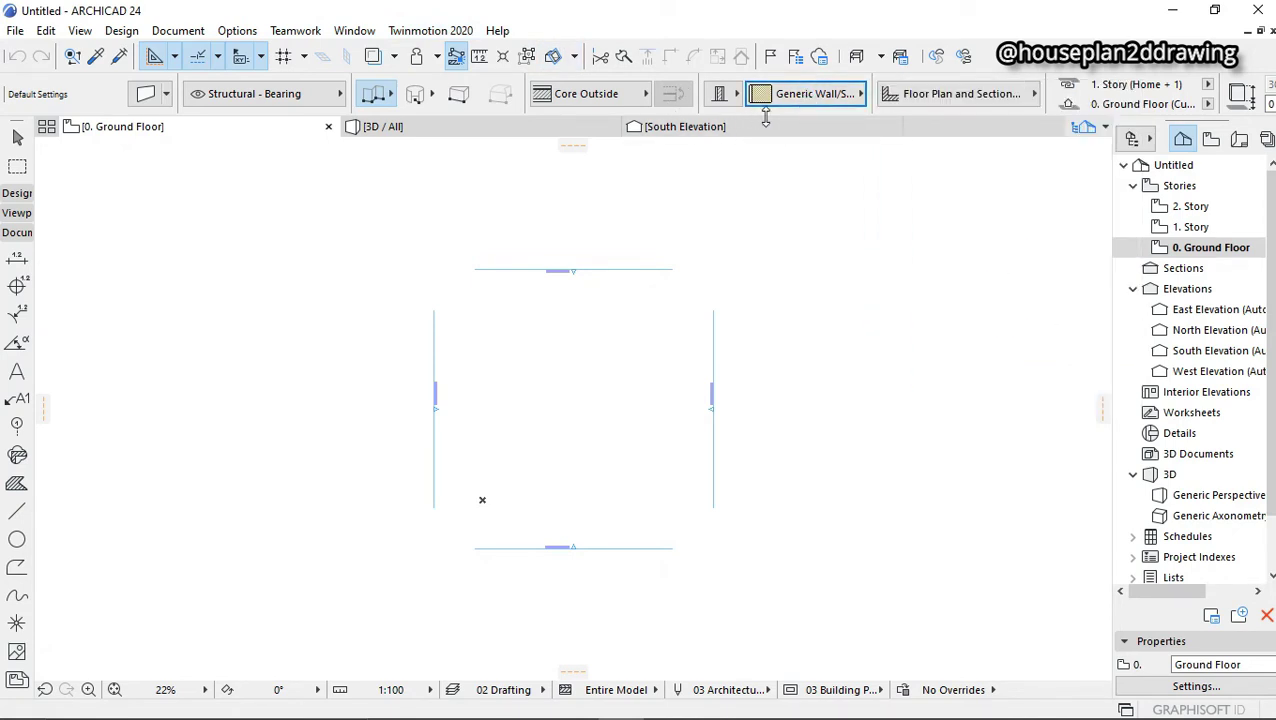
pyautogui.moveTo(801, 145)
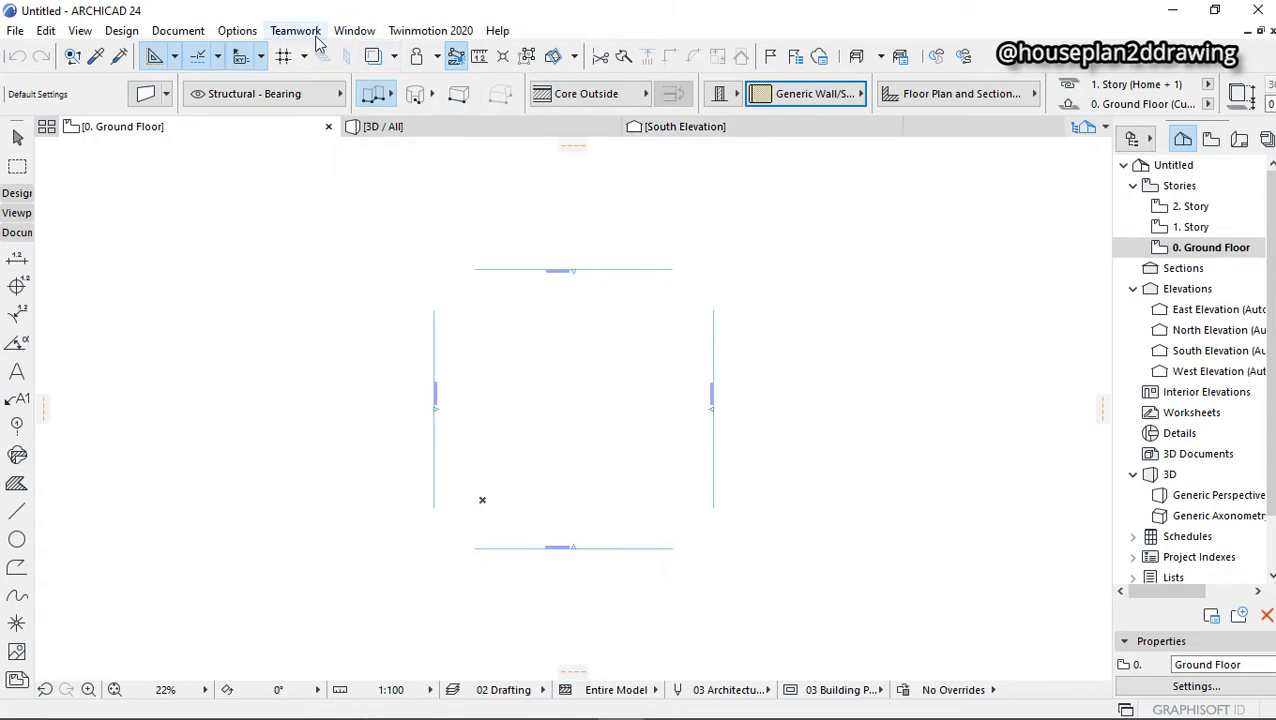
pyautogui.click(245, 32)
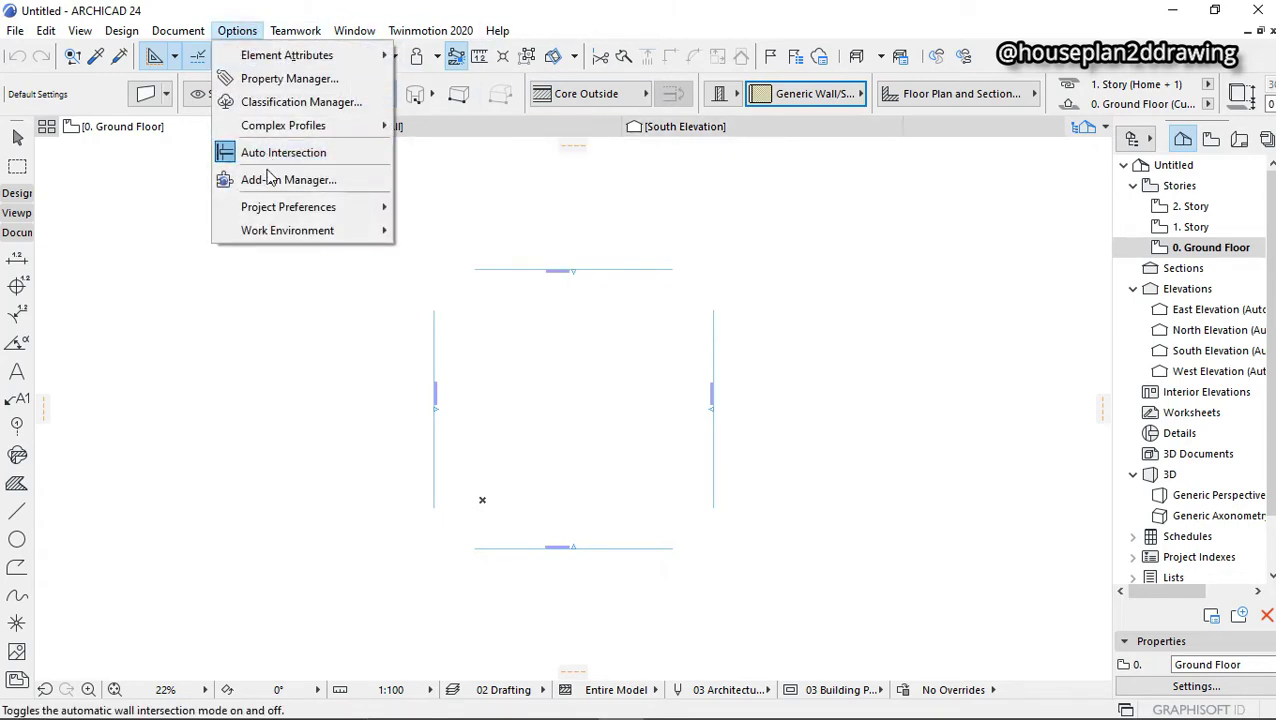
pyautogui.moveTo(288, 218)
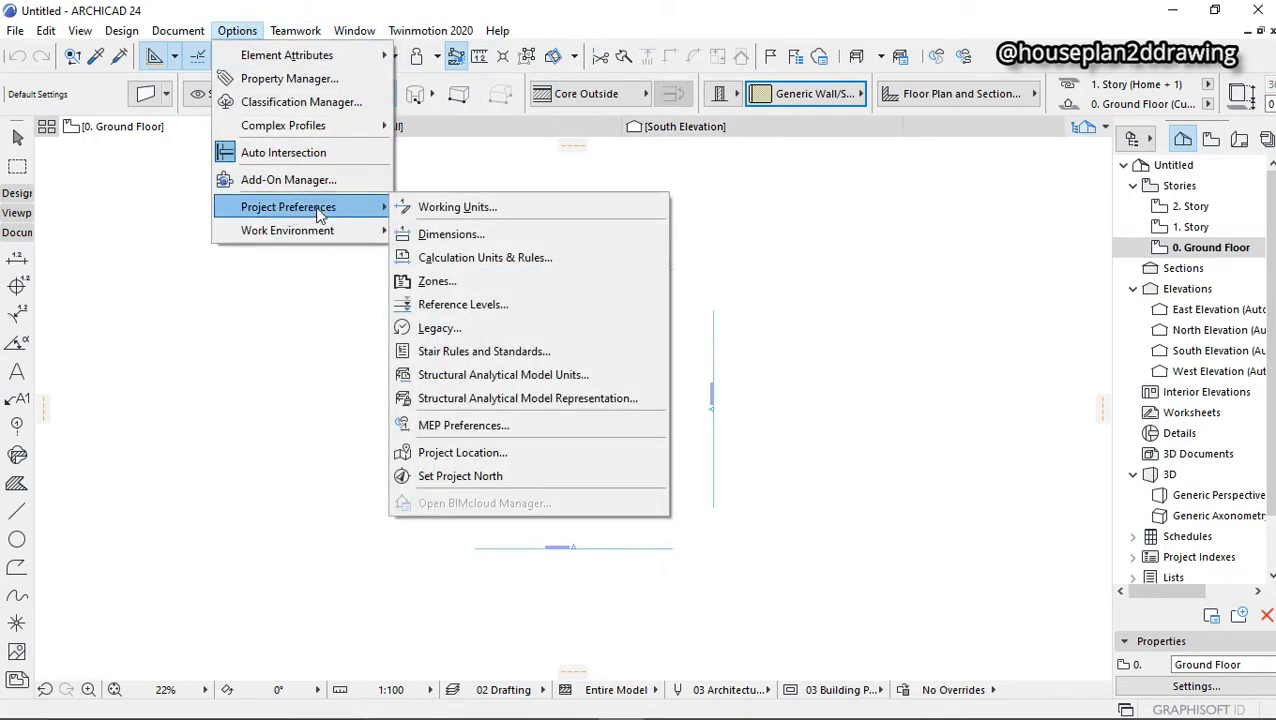
pyautogui.click(490, 209)
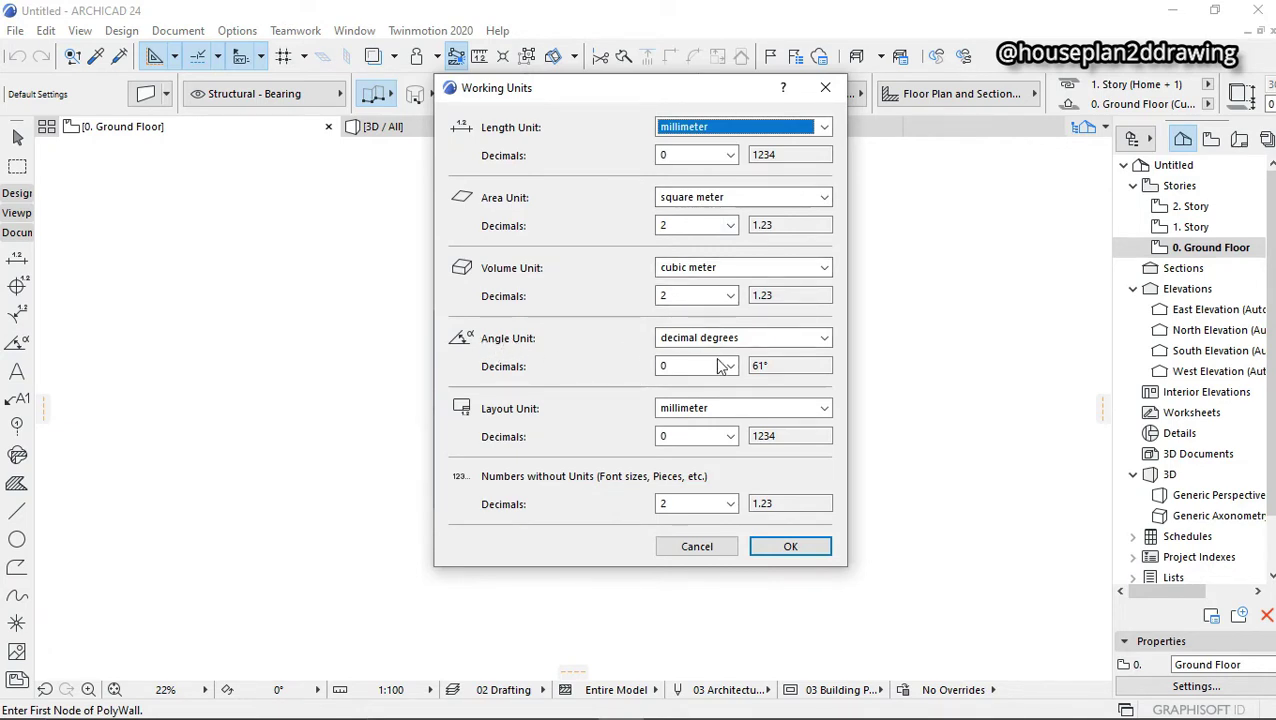
pyautogui.click(824, 340)
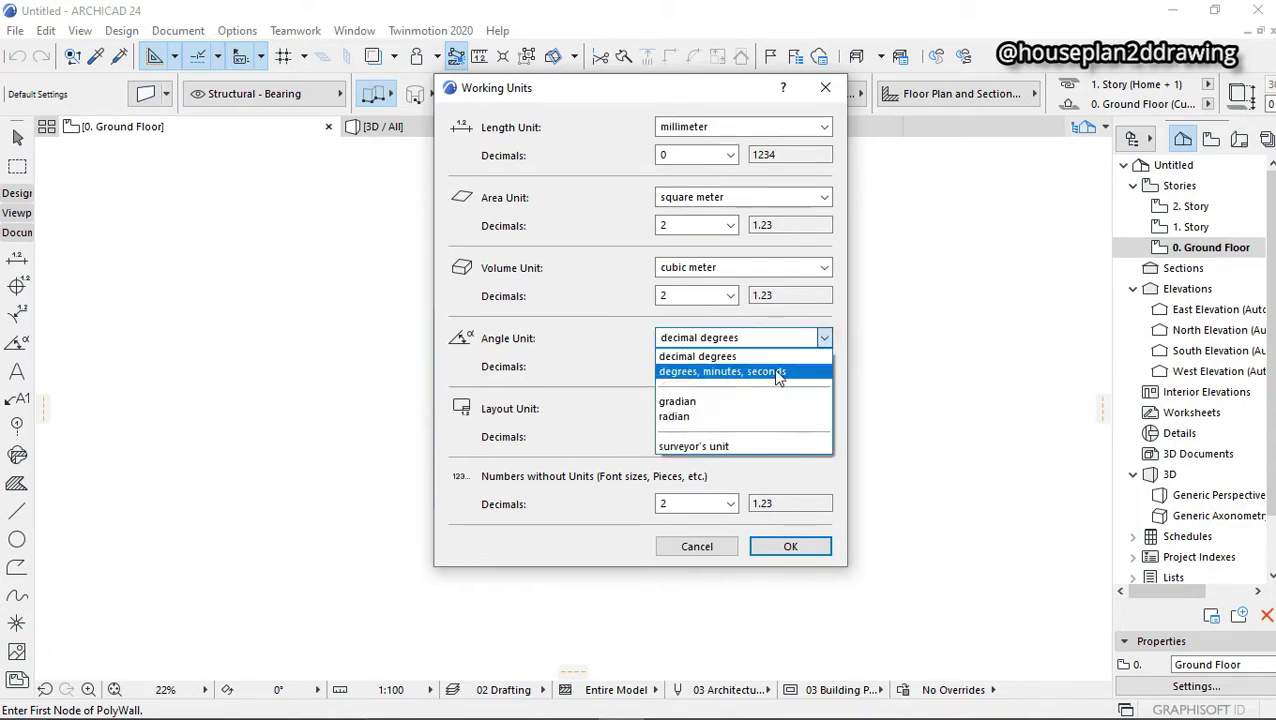
pyautogui.click(824, 338)
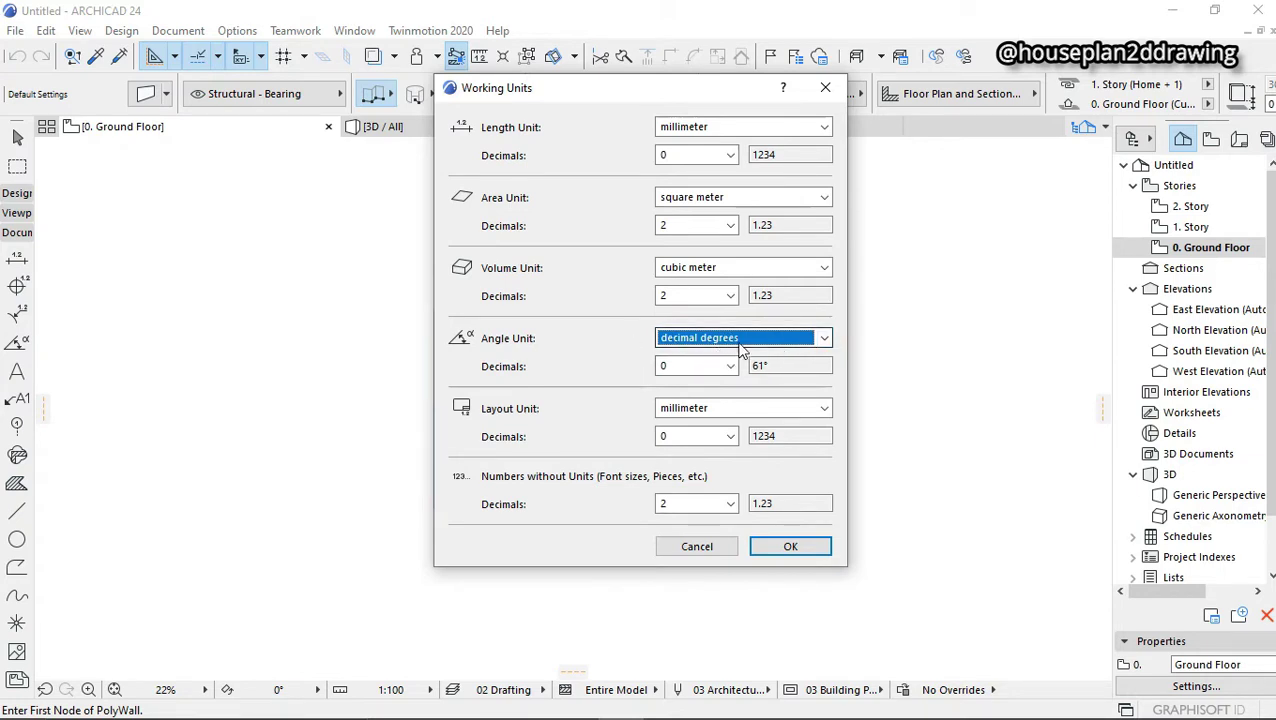
pyautogui.click(822, 340)
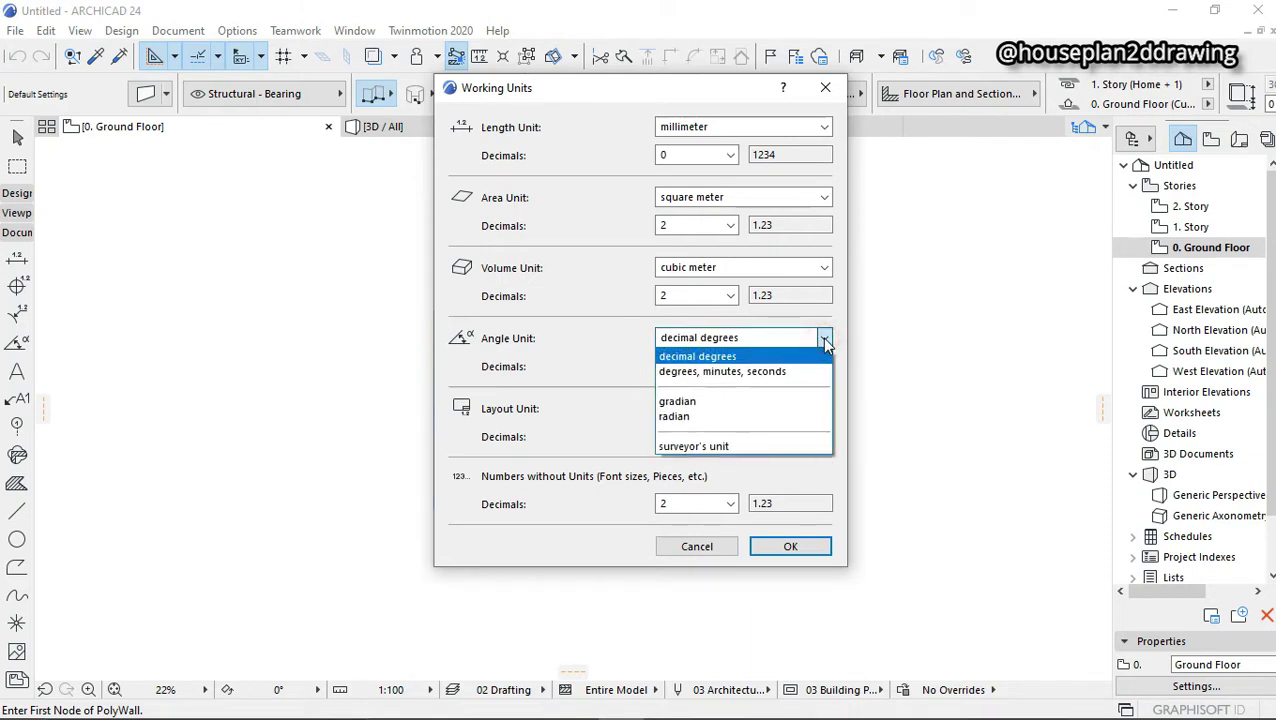
pyautogui.click(760, 372)
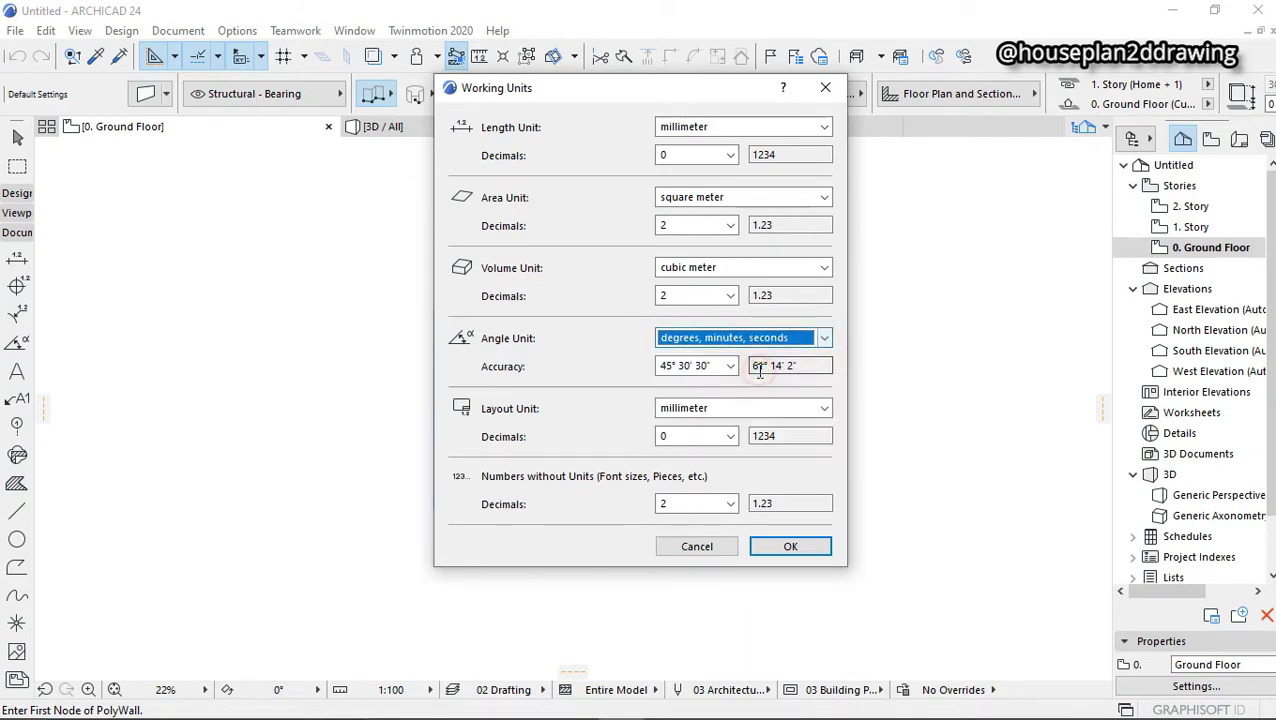
pyautogui.click(790, 547)
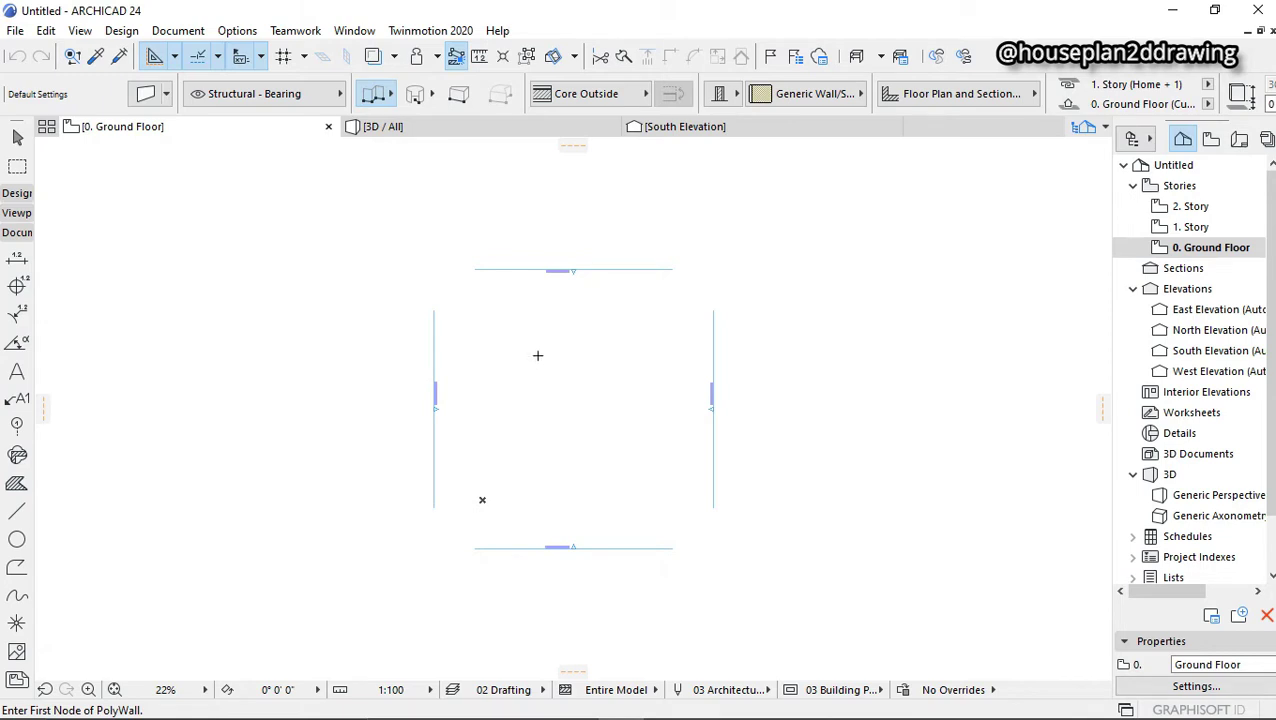
pyautogui.scroll(-2, 538, 355)
pyautogui.scroll(4, 544, 374)
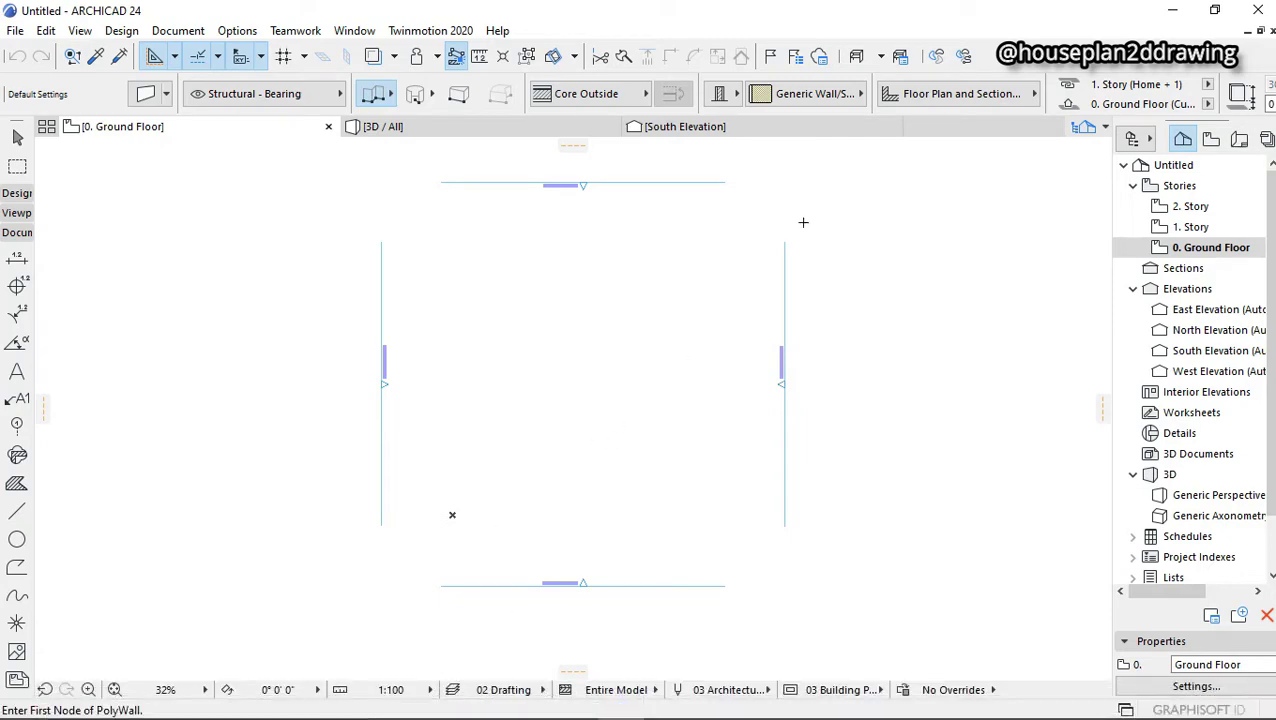
pyautogui.scroll(-10, 490, 353)
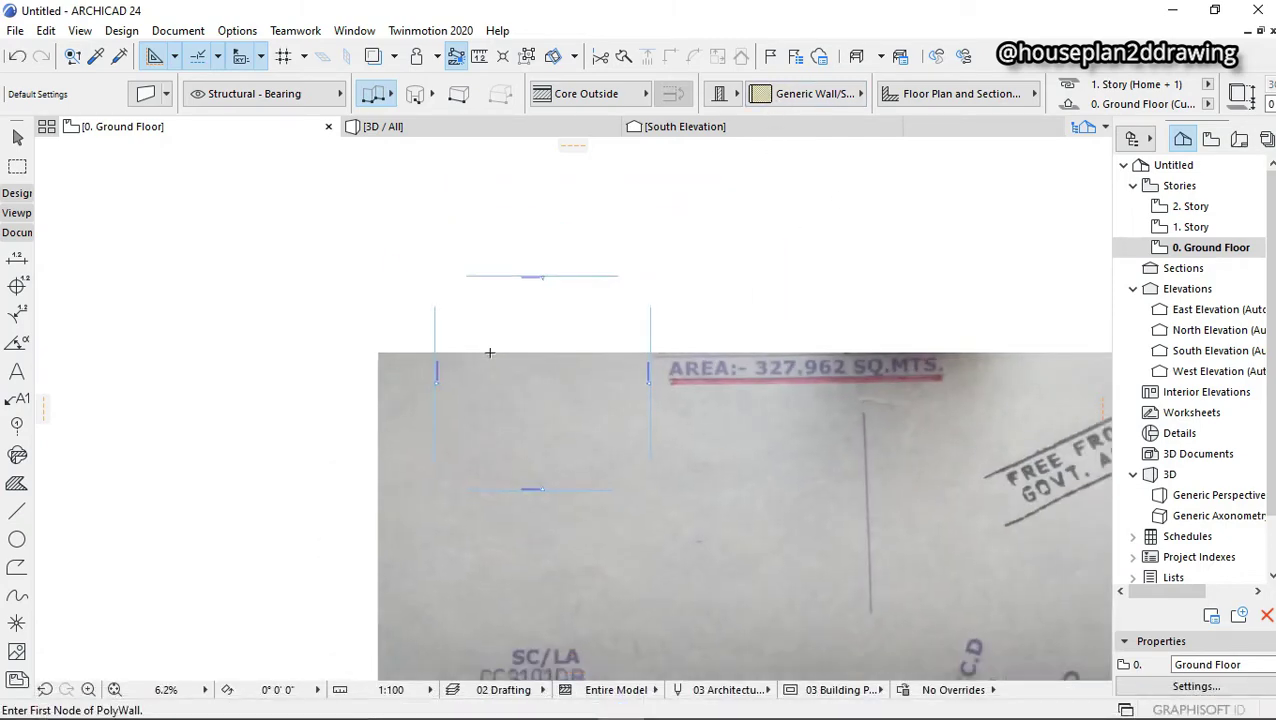
pyautogui.scroll(8, 505, 360)
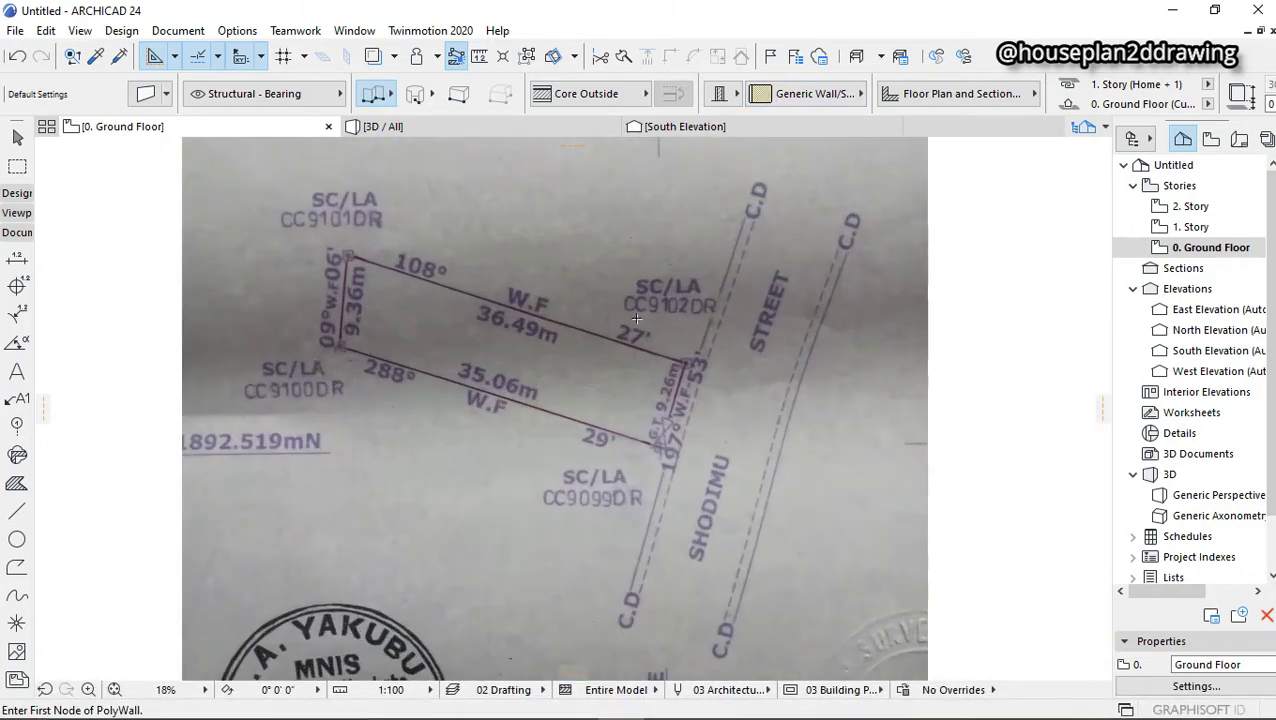
pyautogui.scroll(4, 431, 290)
pyautogui.scroll(-3, 428, 347)
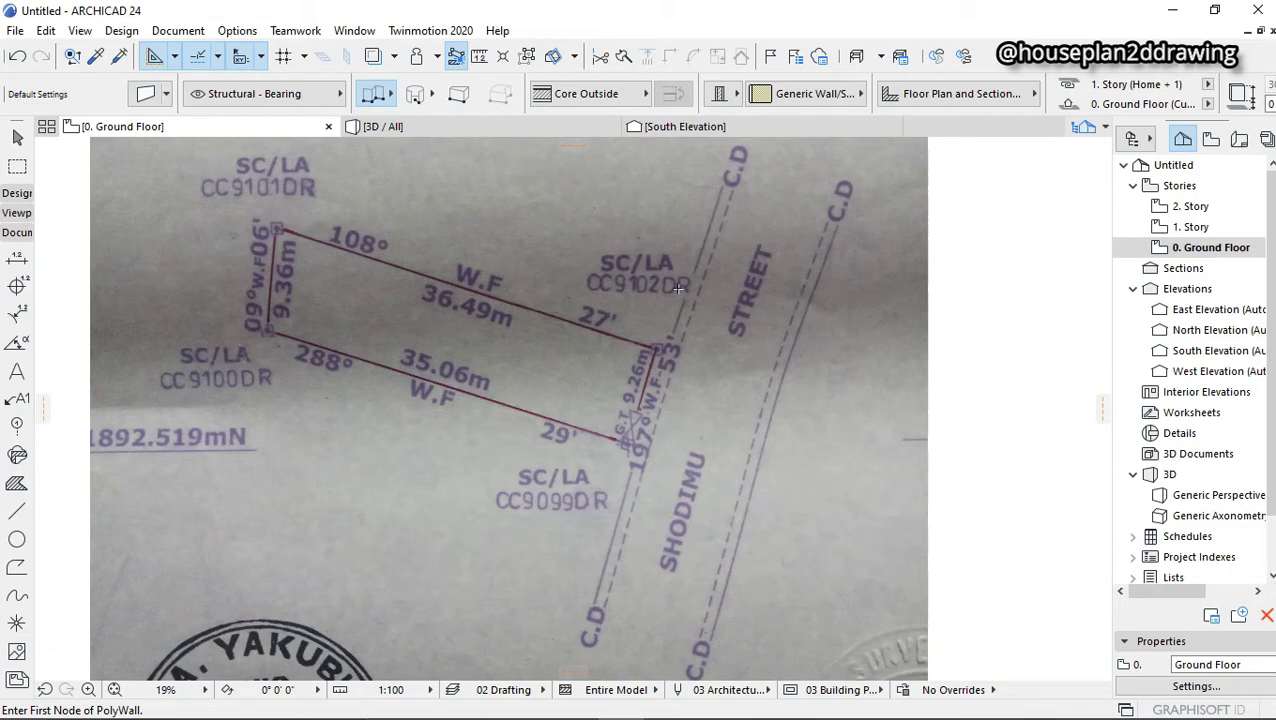
pyautogui.scroll(-7, 514, 358)
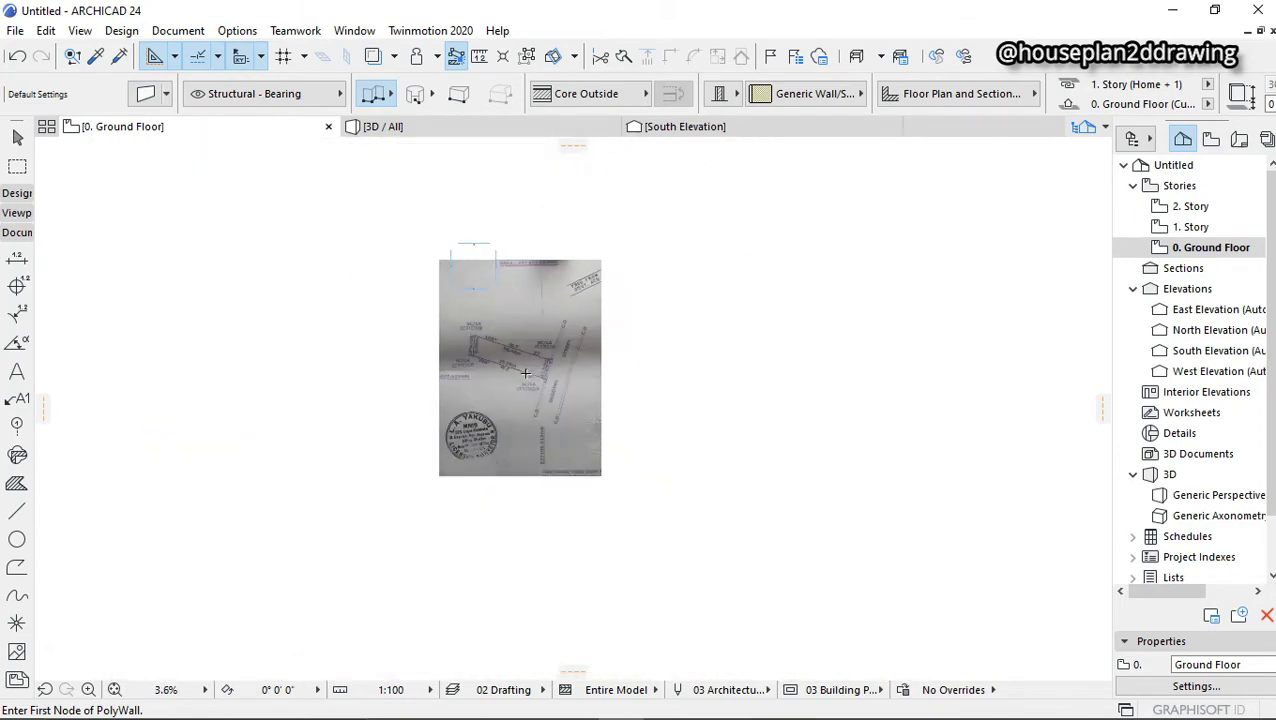
pyautogui.press('Escape')
# - Shrink the pasted survey image to 57335 x 30677 mm by resizing its corner twice
pyautogui.click(512, 371)
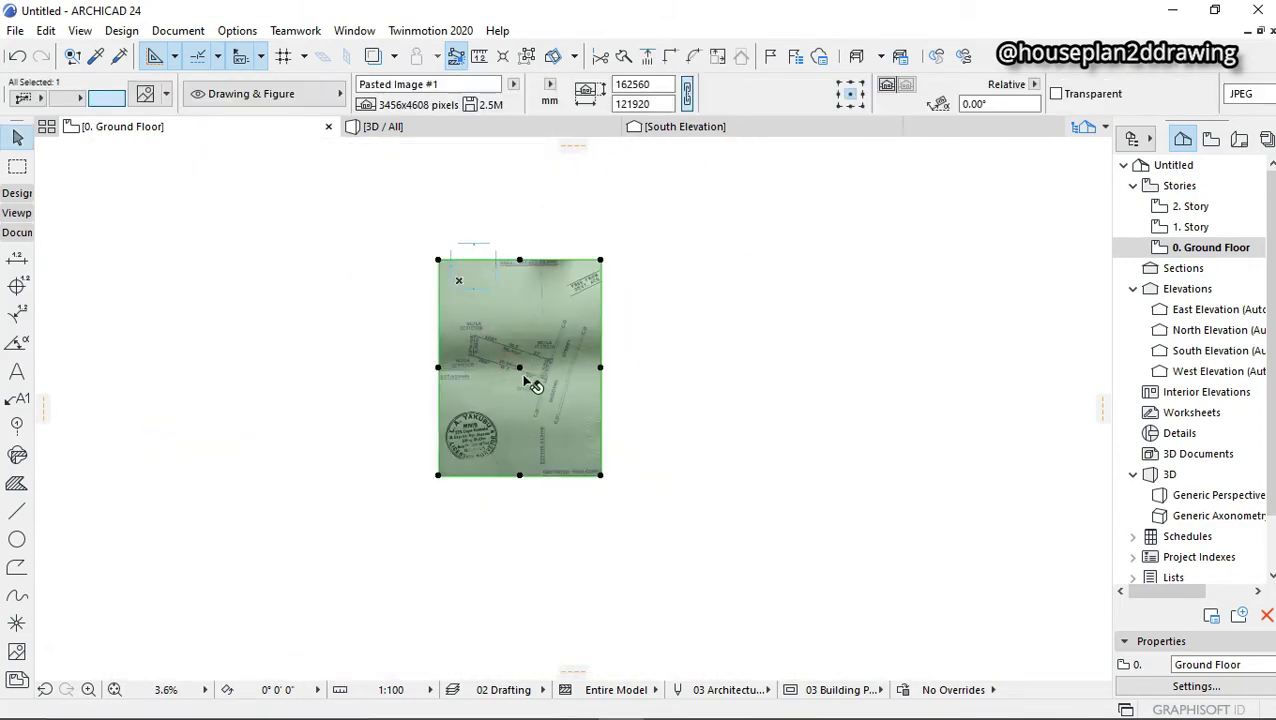
pyautogui.moveTo(520, 368); pyautogui.dragTo(738, 330)
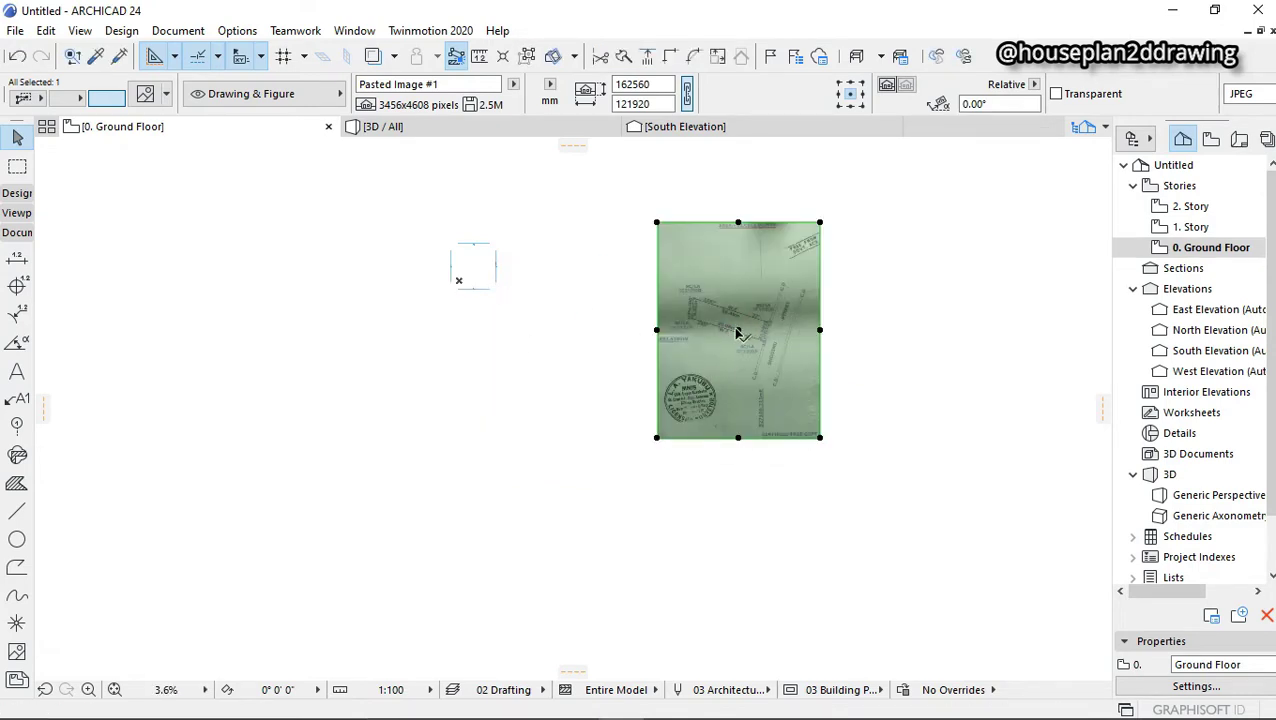
pyautogui.click(821, 438)
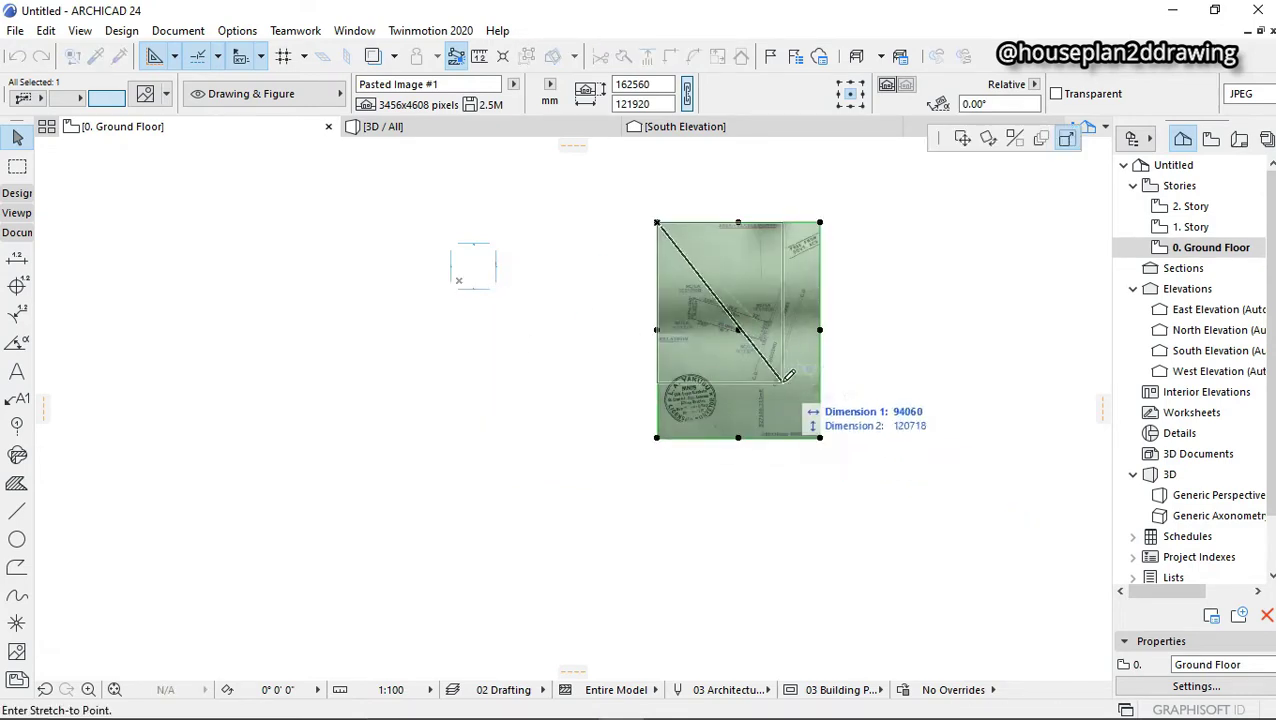
pyautogui.click(738, 329)
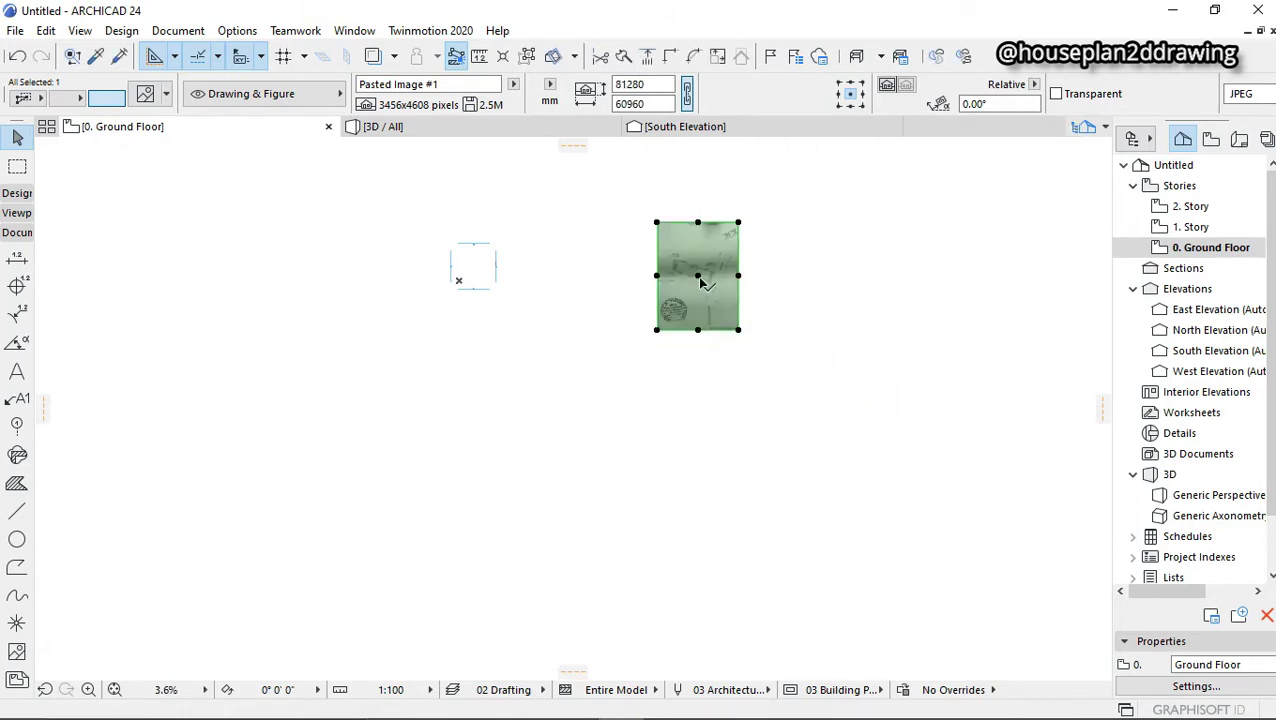
pyautogui.click(738, 329)
pyautogui.click(698, 297)
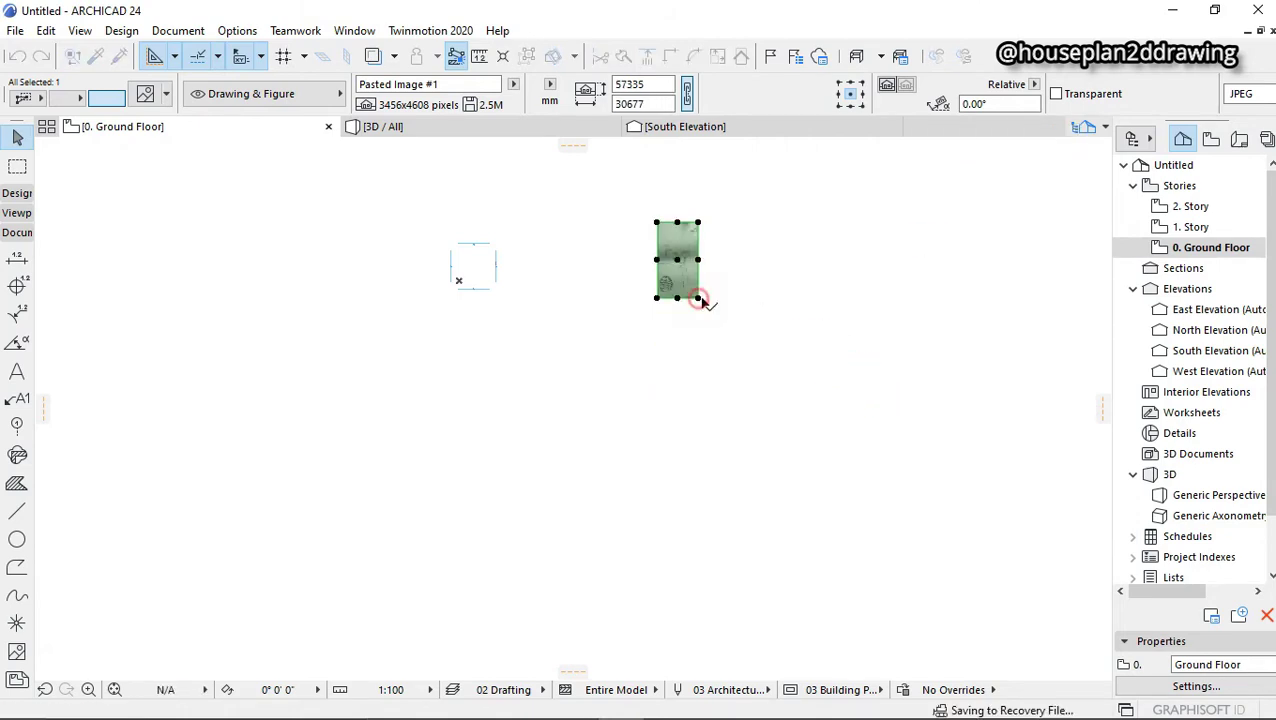
# - Move the survey image left so it sits beside the elevation markers
pyautogui.click(678, 262)
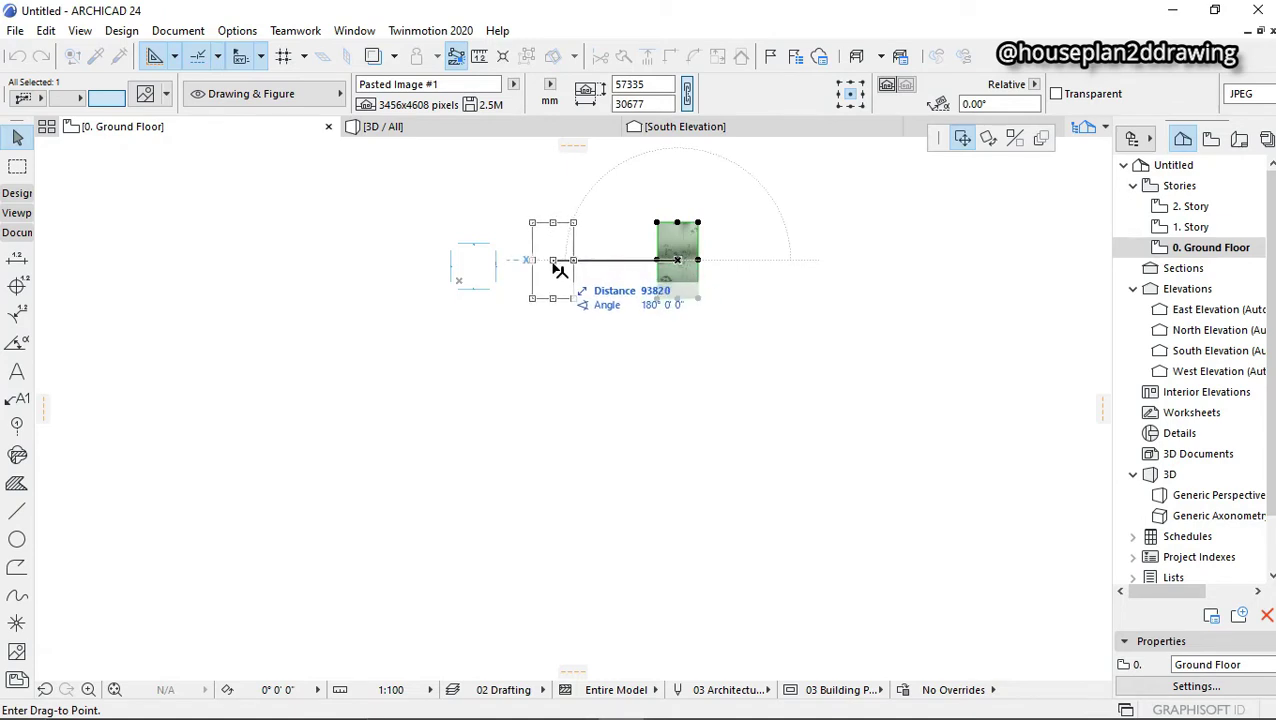
pyautogui.click(556, 284)
pyautogui.scroll(5, 491, 302)
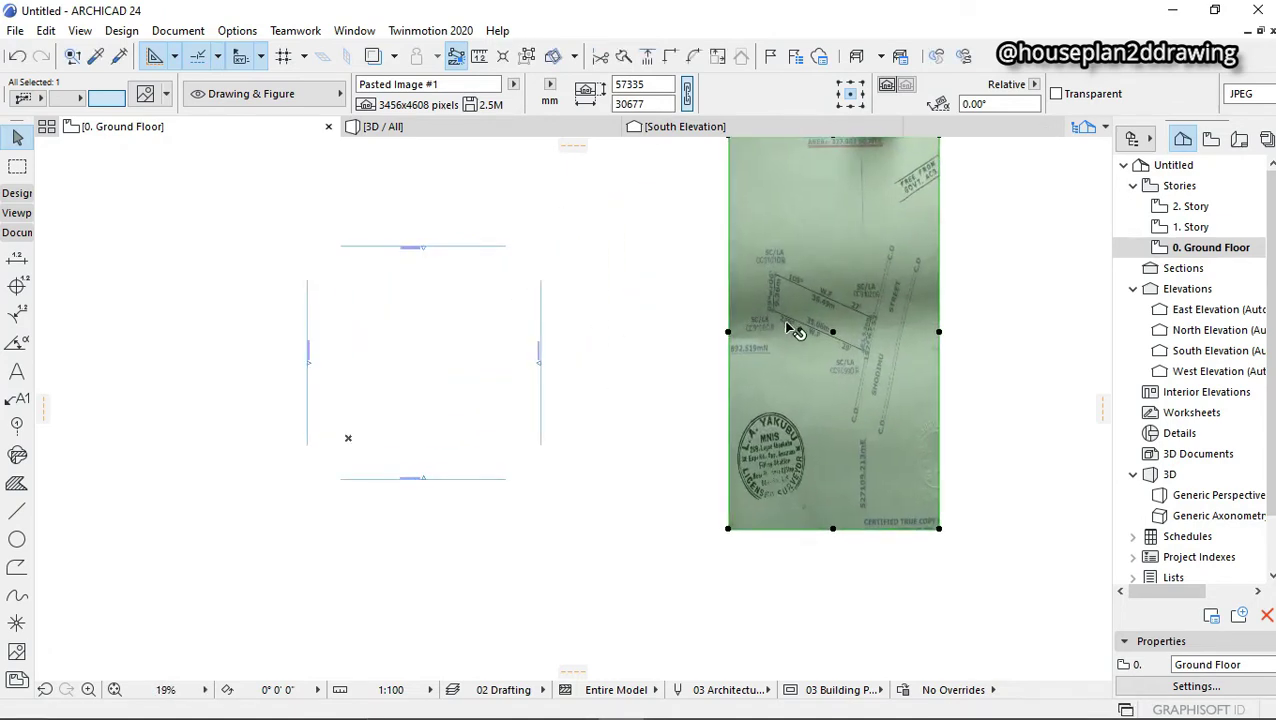
pyautogui.scroll(2, 790, 338)
pyautogui.scroll(-2, 740, 335)
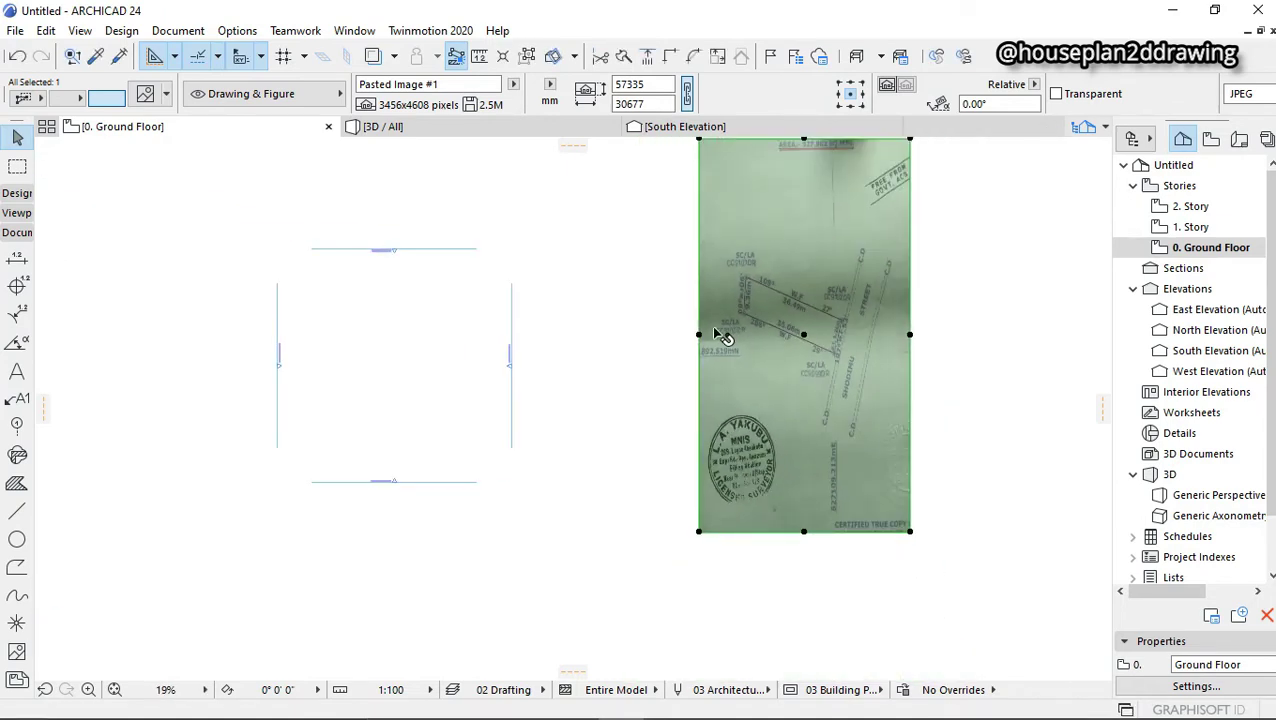
pyautogui.click(700, 336)
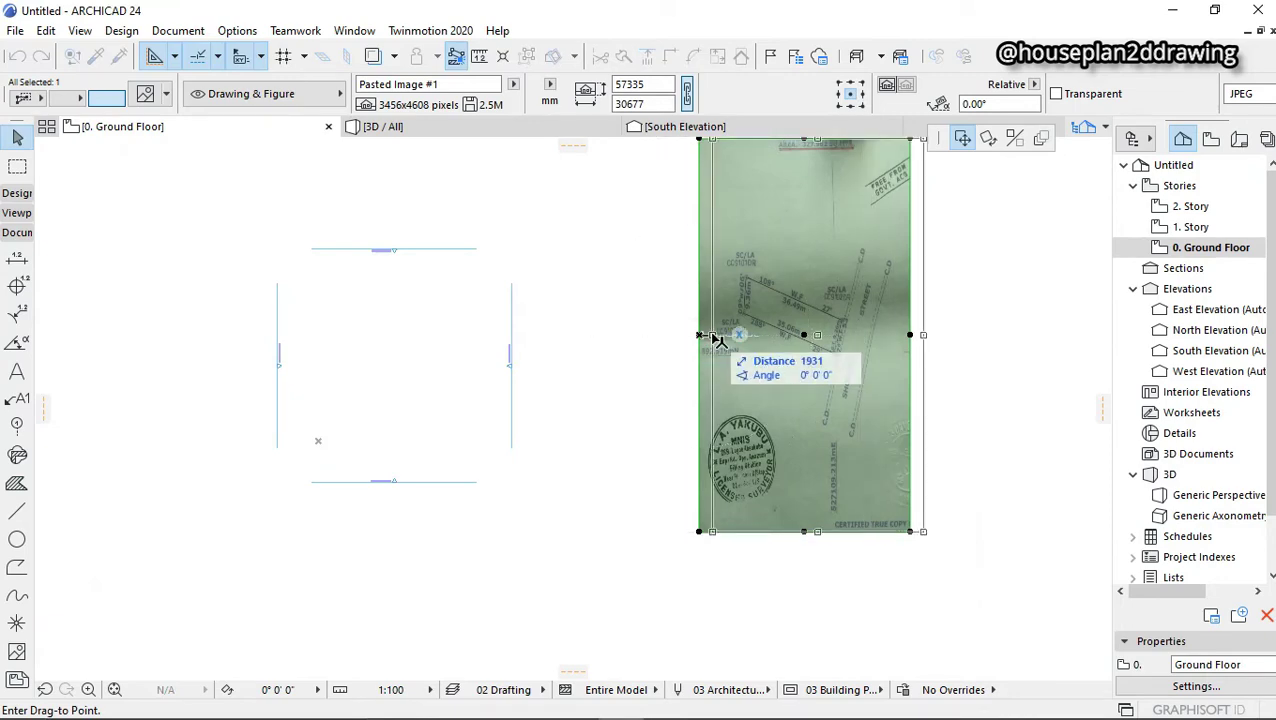
pyautogui.press('Escape')
pyautogui.press('Escape')
pyautogui.scroll(4, 810, 332)
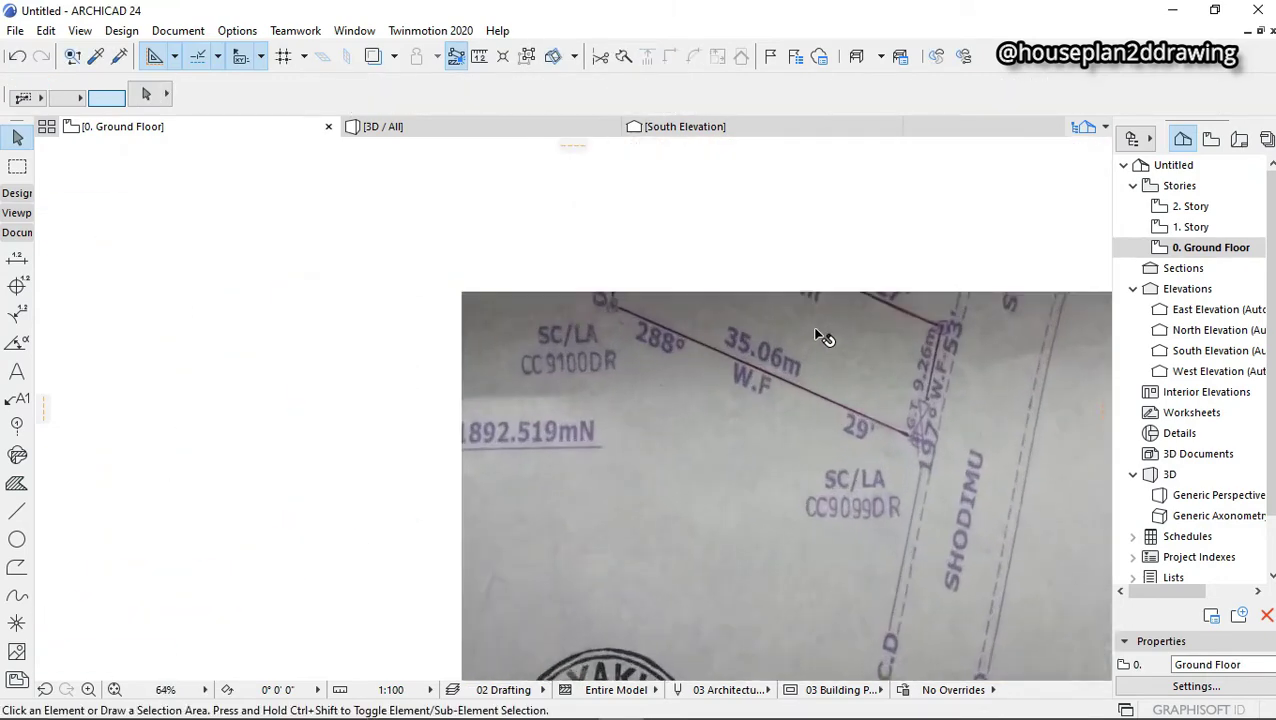
pyautogui.scroll(-2, 816, 337)
pyautogui.scroll(-2, 822, 355)
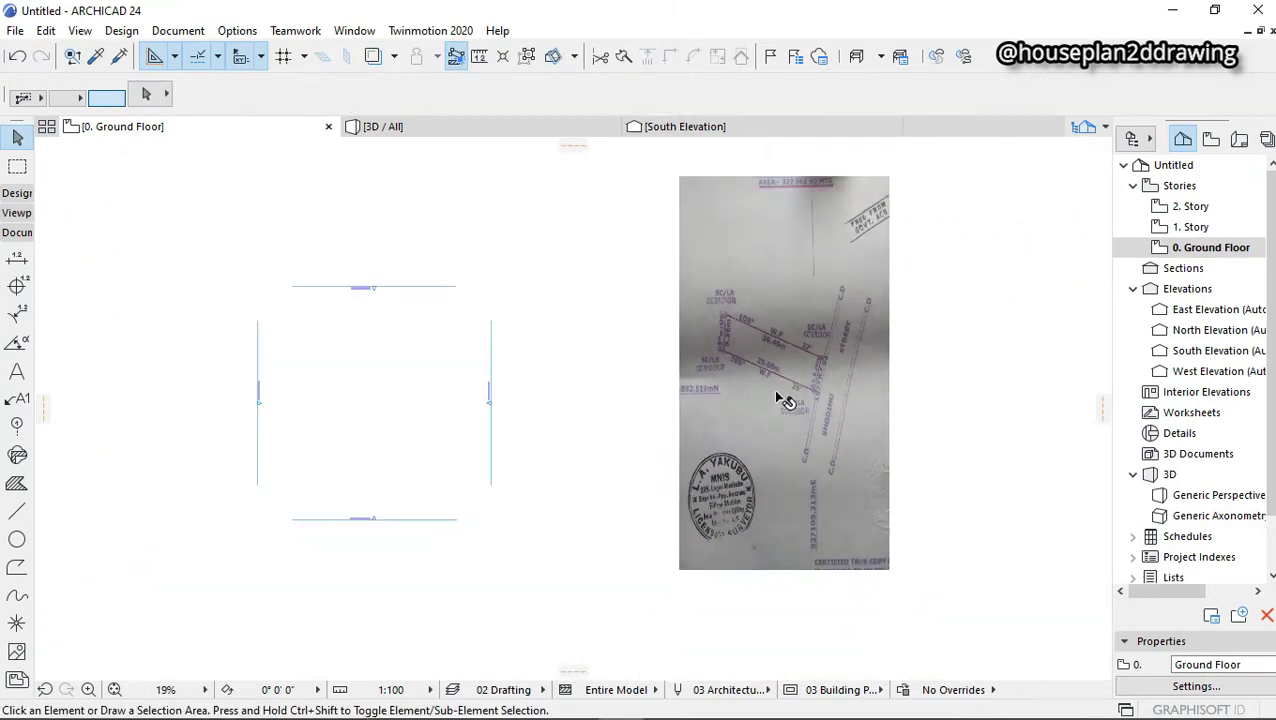
pyautogui.scroll(-4, 849, 358)
pyautogui.scroll(4, 690, 390)
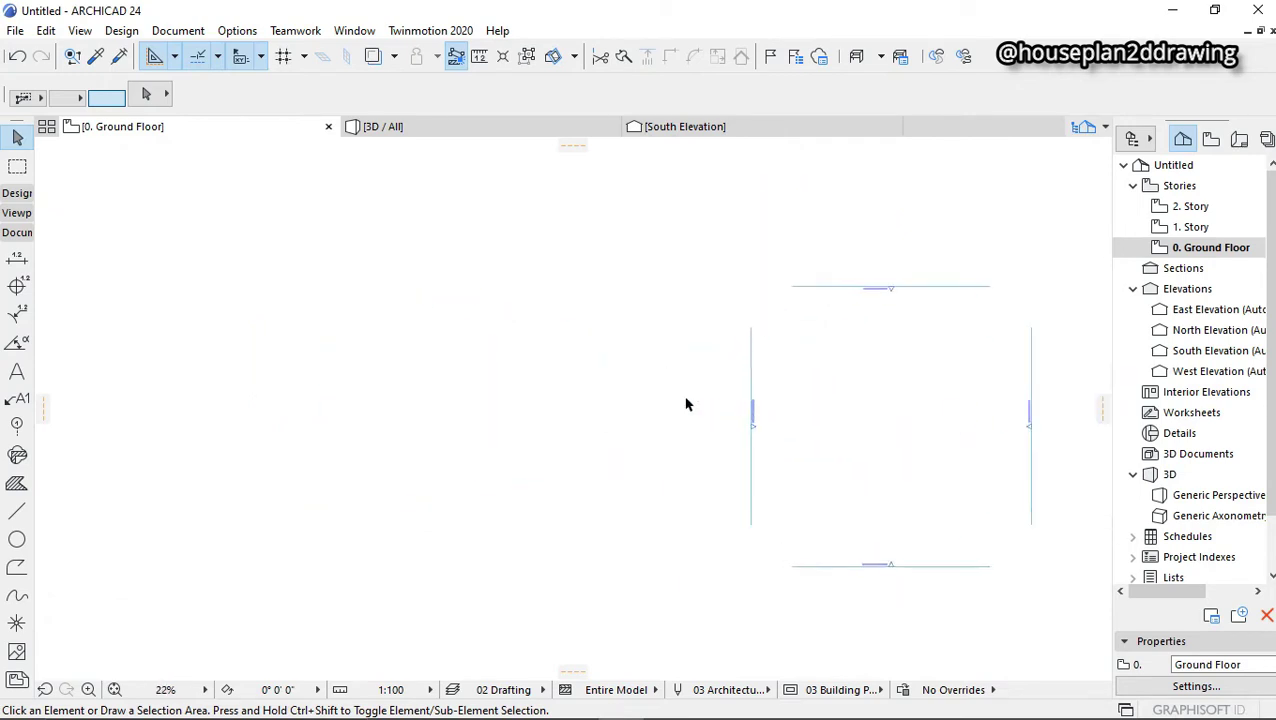
pyautogui.scroll(-3, 710, 430)
pyautogui.scroll(6, 715, 430)
pyautogui.scroll(-1, 690, 415)
pyautogui.scroll(-3, 700, 400)
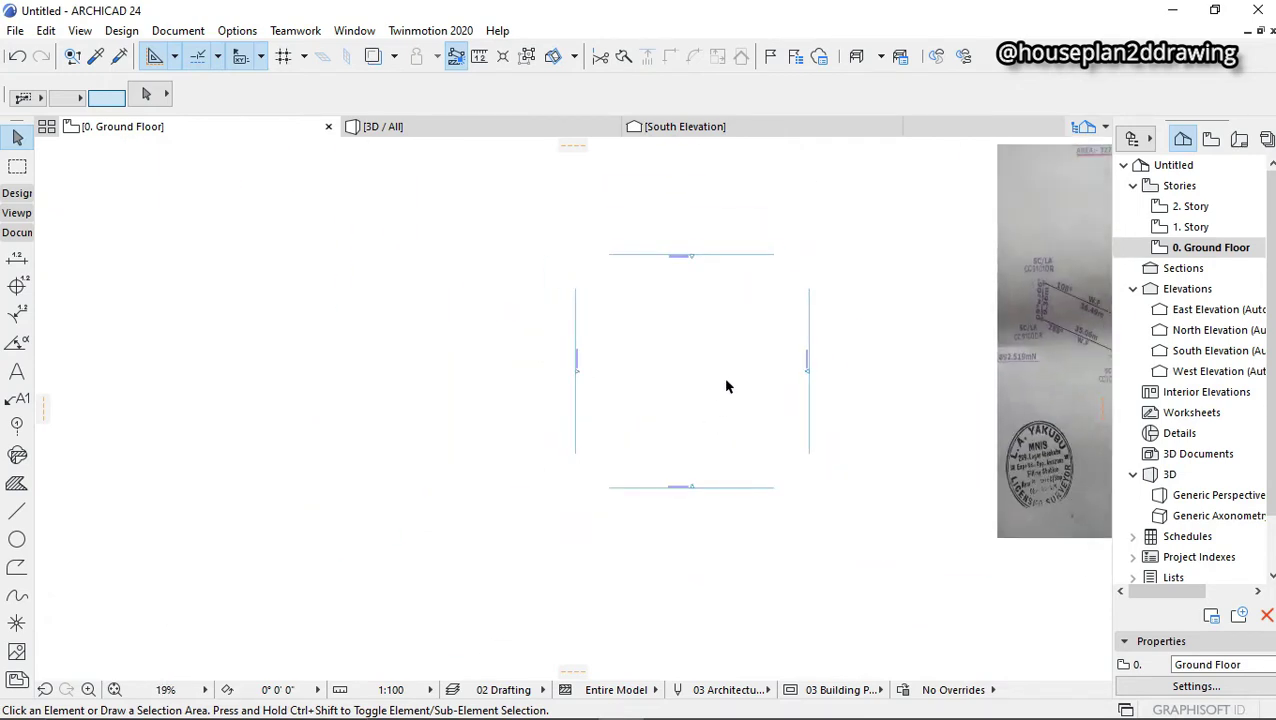
pyautogui.scroll(1, 726, 378)
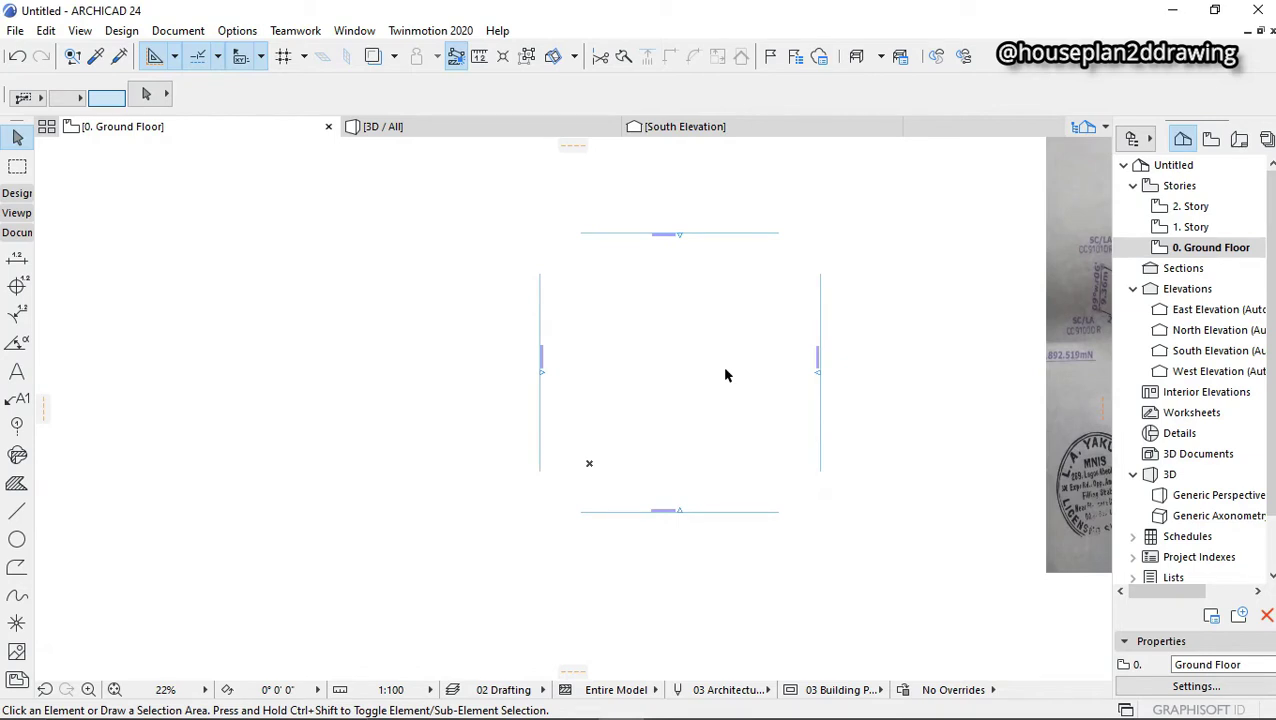
pyautogui.scroll(-1, 669, 375)
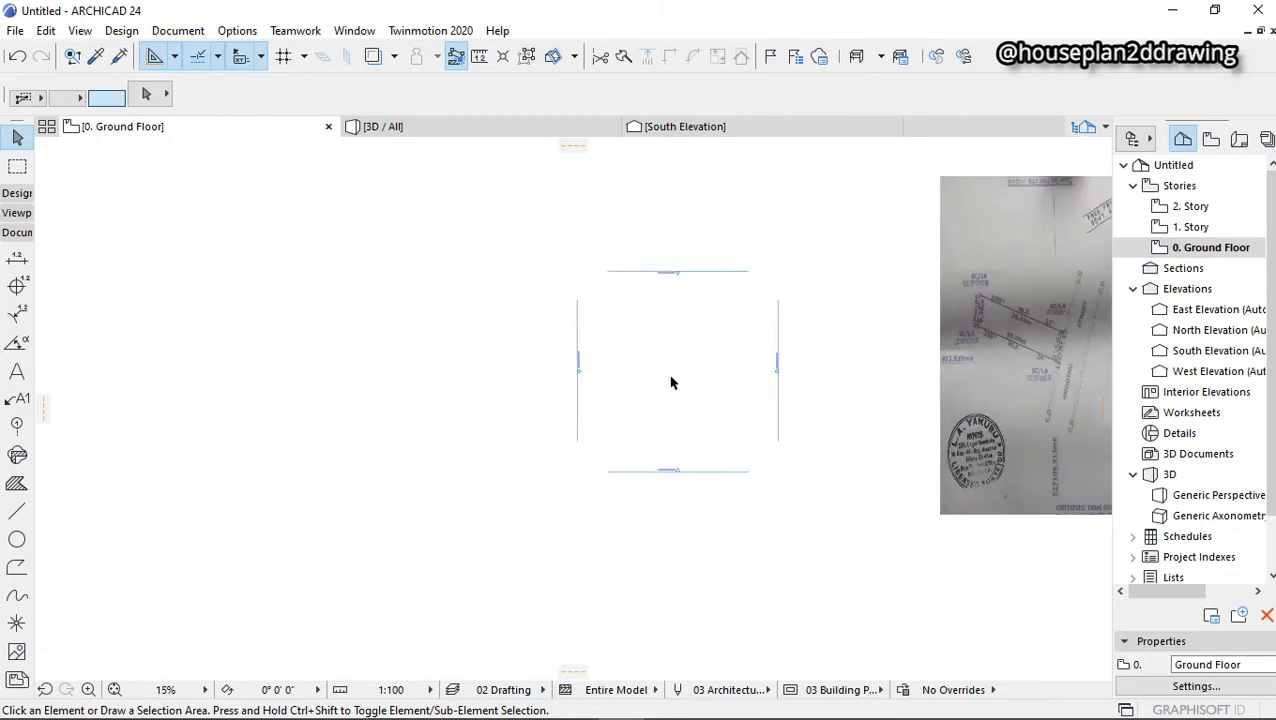
pyautogui.scroll(1, 672, 385)
pyautogui.scroll(5, 678, 392)
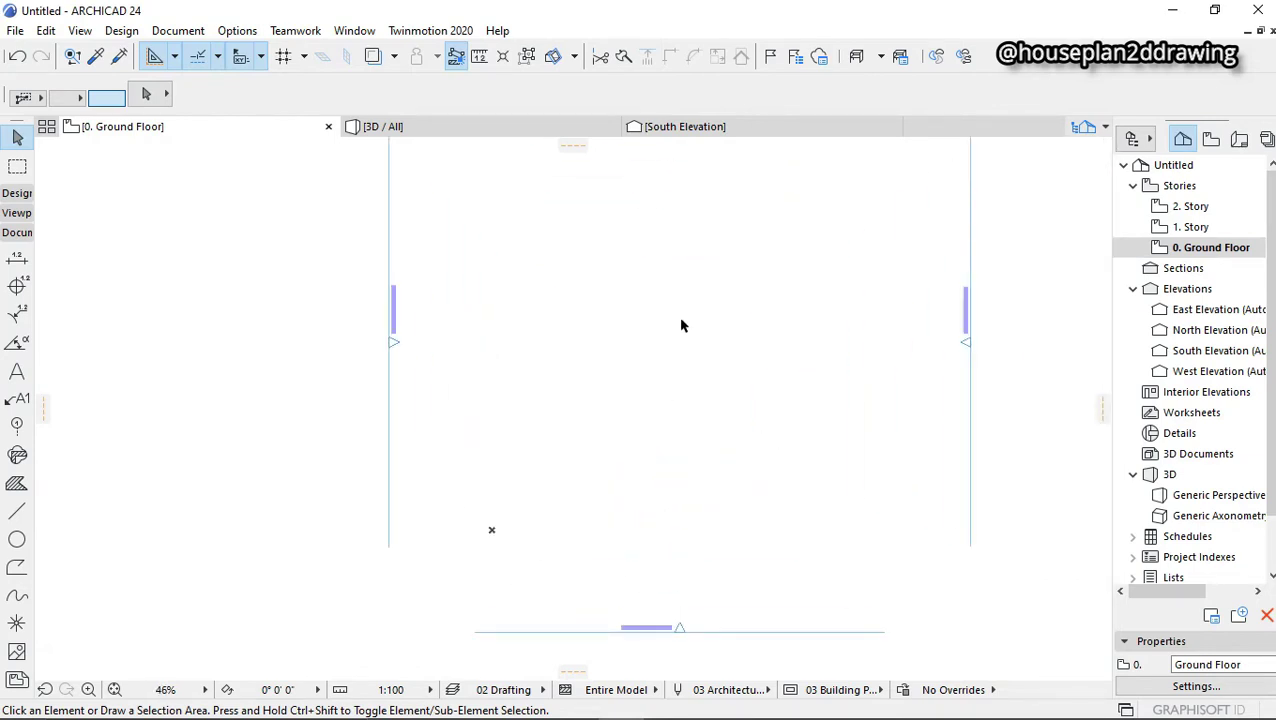
pyautogui.scroll(3, 698, 268)
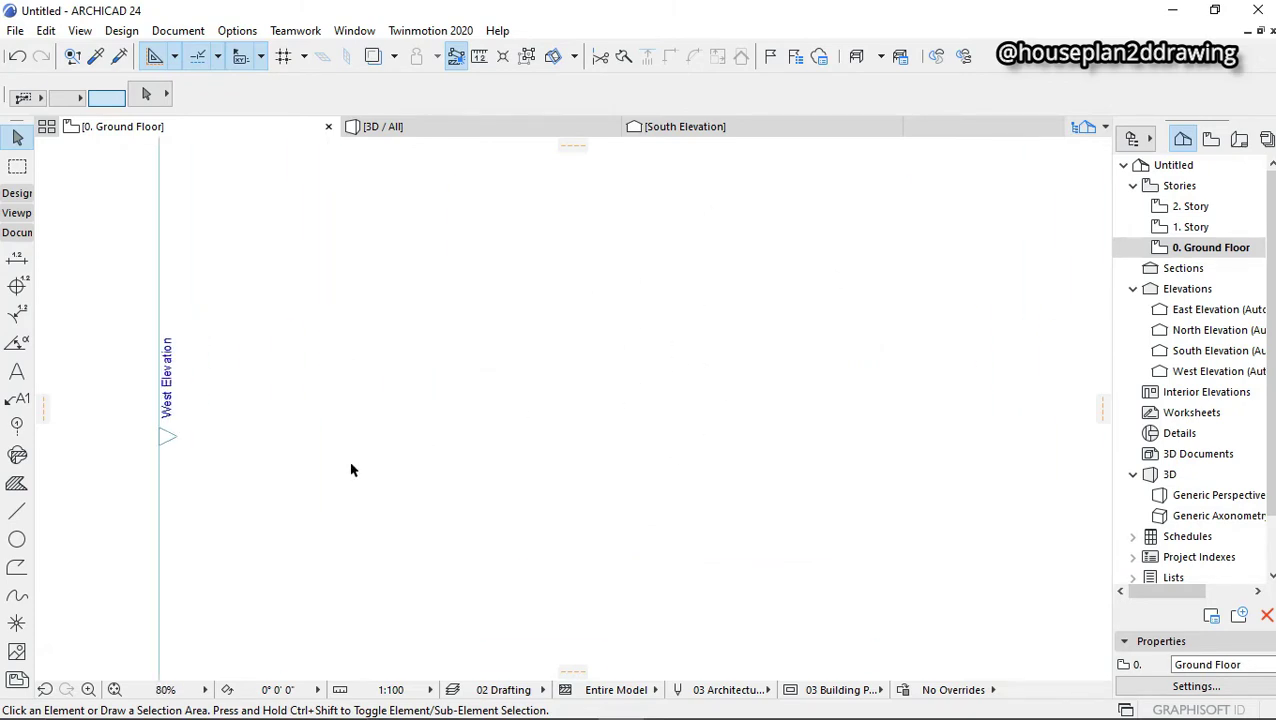
# - Choose the Line tool and set its pen to black pen 21
pyautogui.click(22, 513)
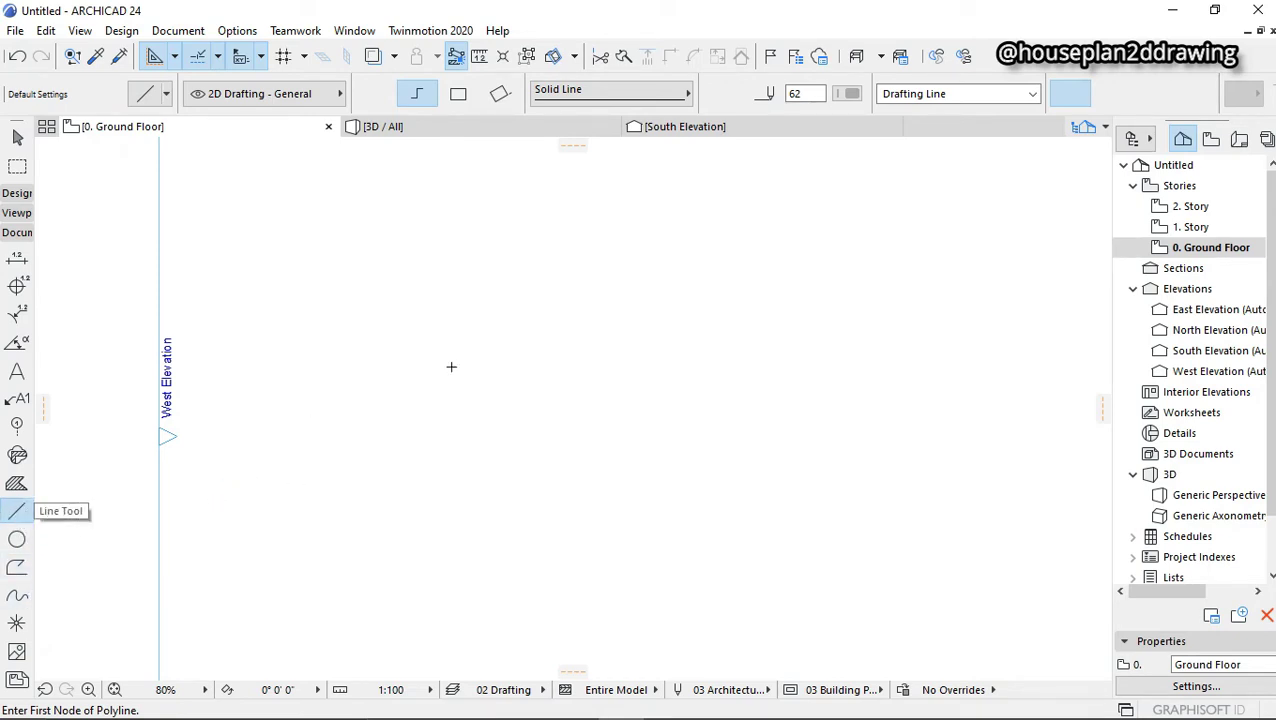
pyautogui.click(848, 93)
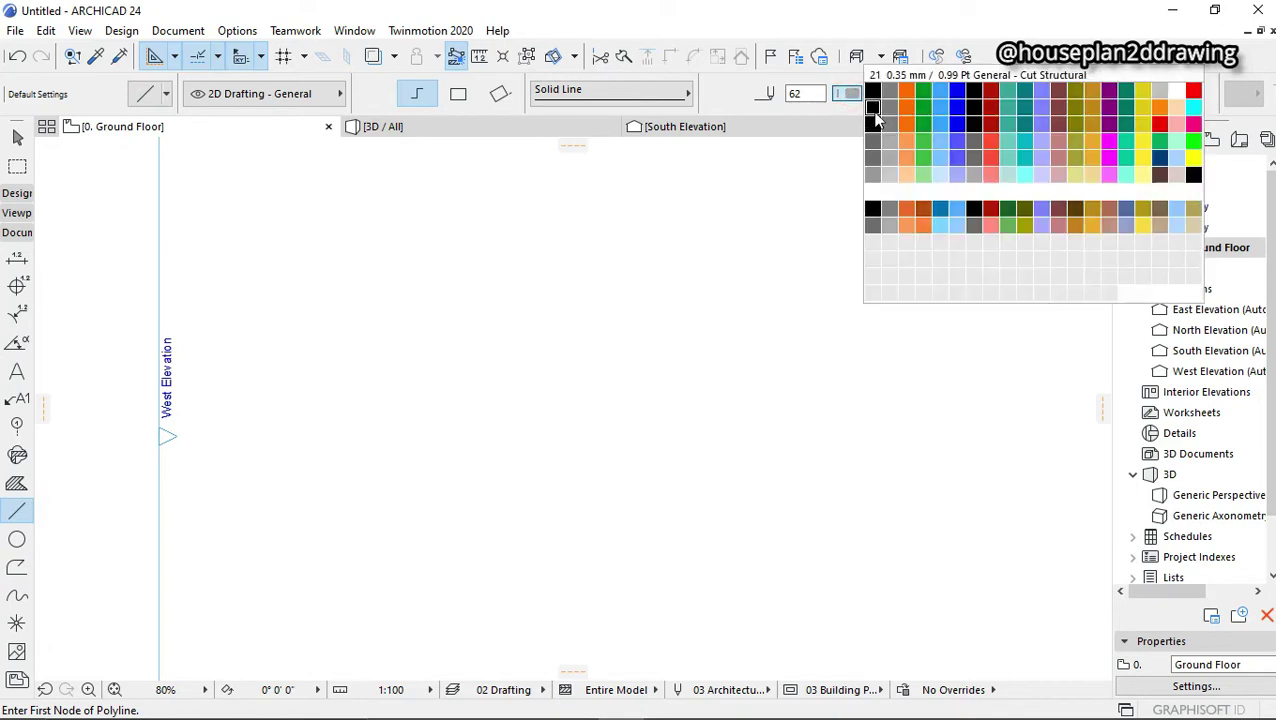
pyautogui.click(873, 109)
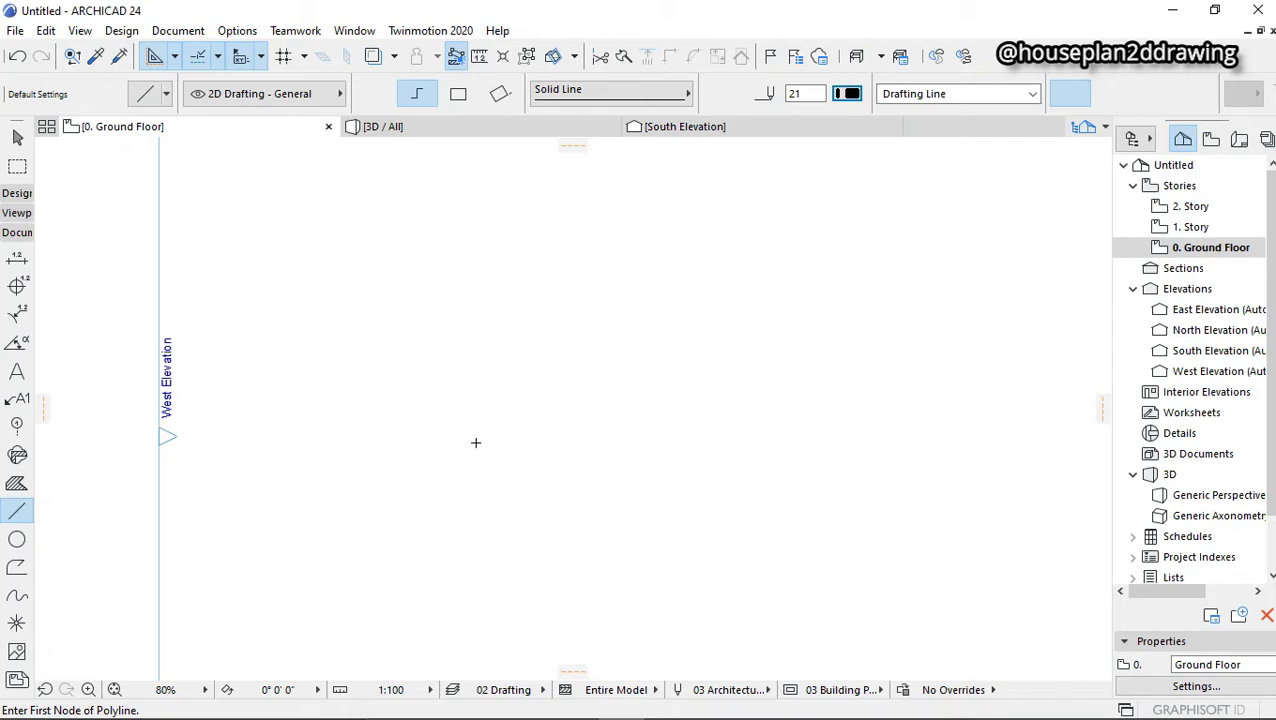
pyautogui.scroll(-4, 413, 407)
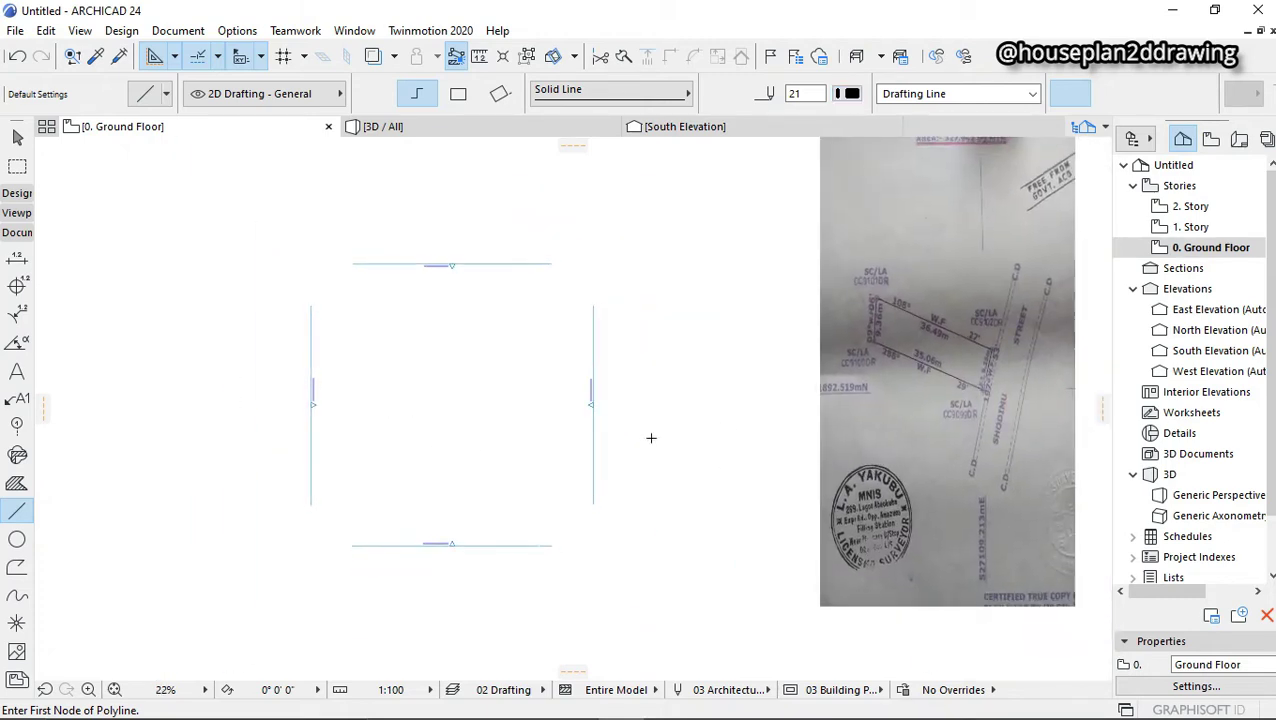
pyautogui.scroll(3, 497, 283)
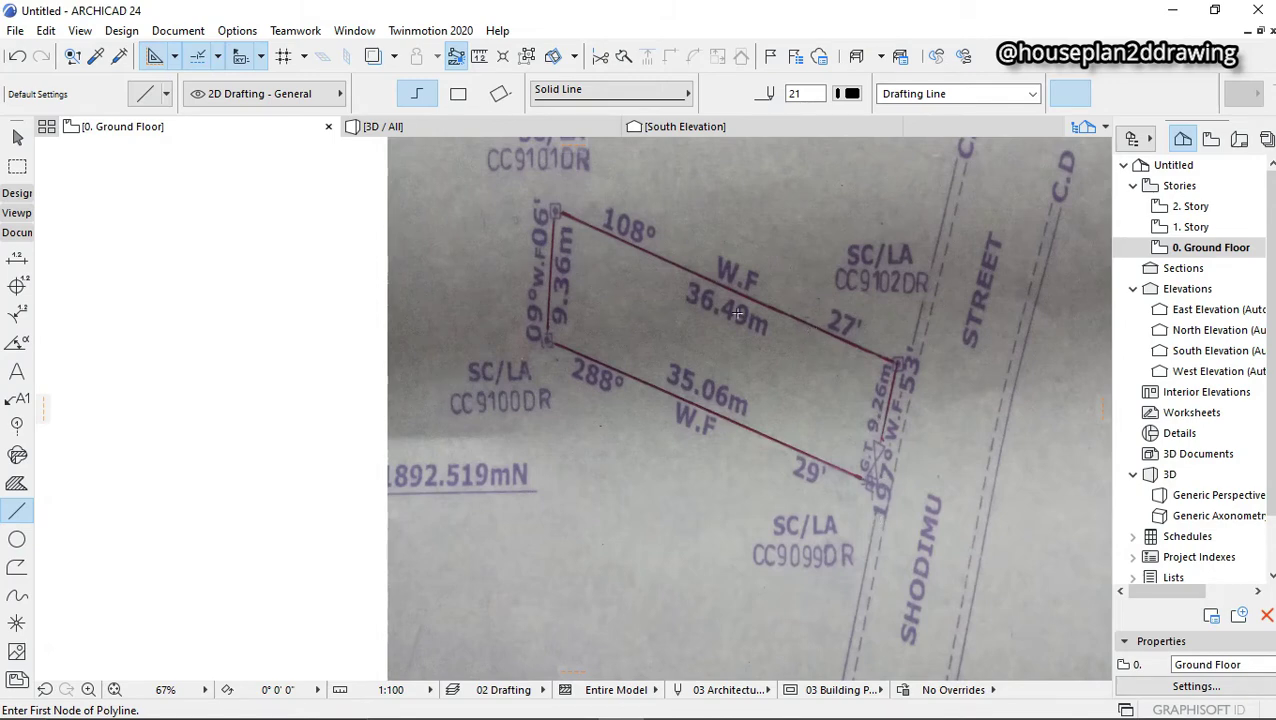
pyautogui.scroll(-5, 737, 314)
pyautogui.scroll(3, 530, 368)
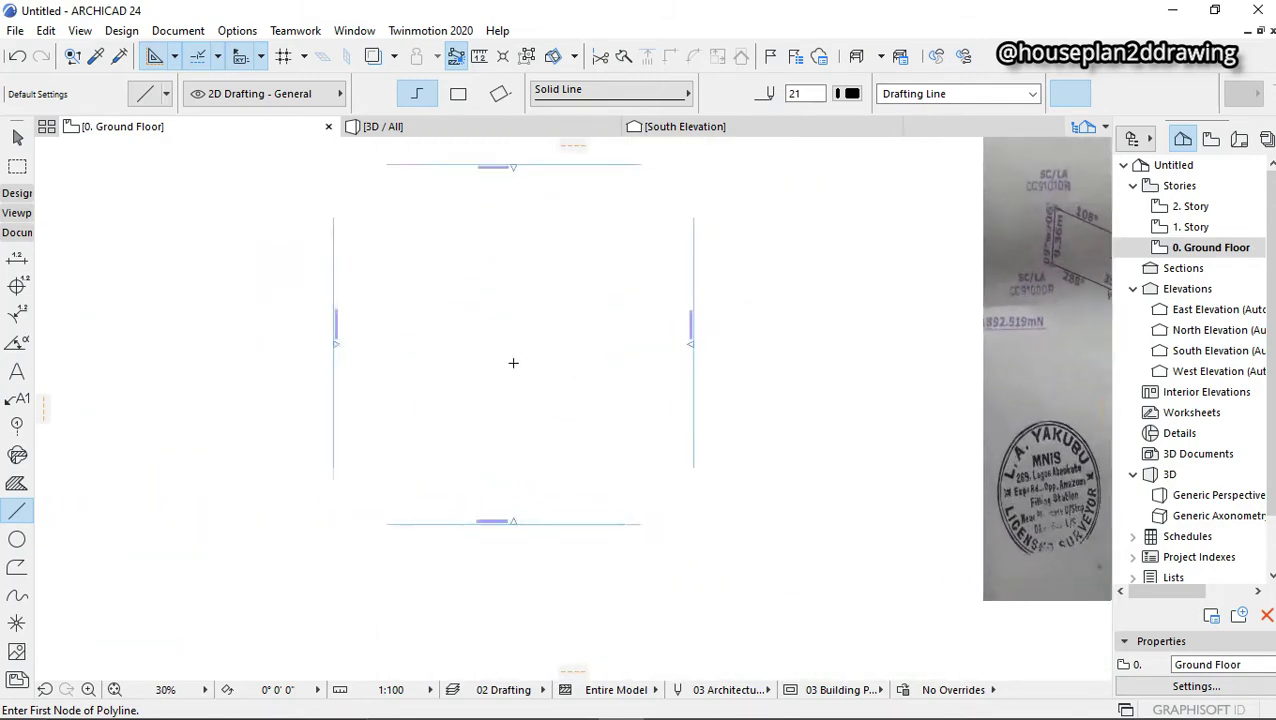
pyautogui.scroll(4, 510, 340)
pyautogui.scroll(-2, 516, 293)
pyautogui.scroll(1, 570, 282)
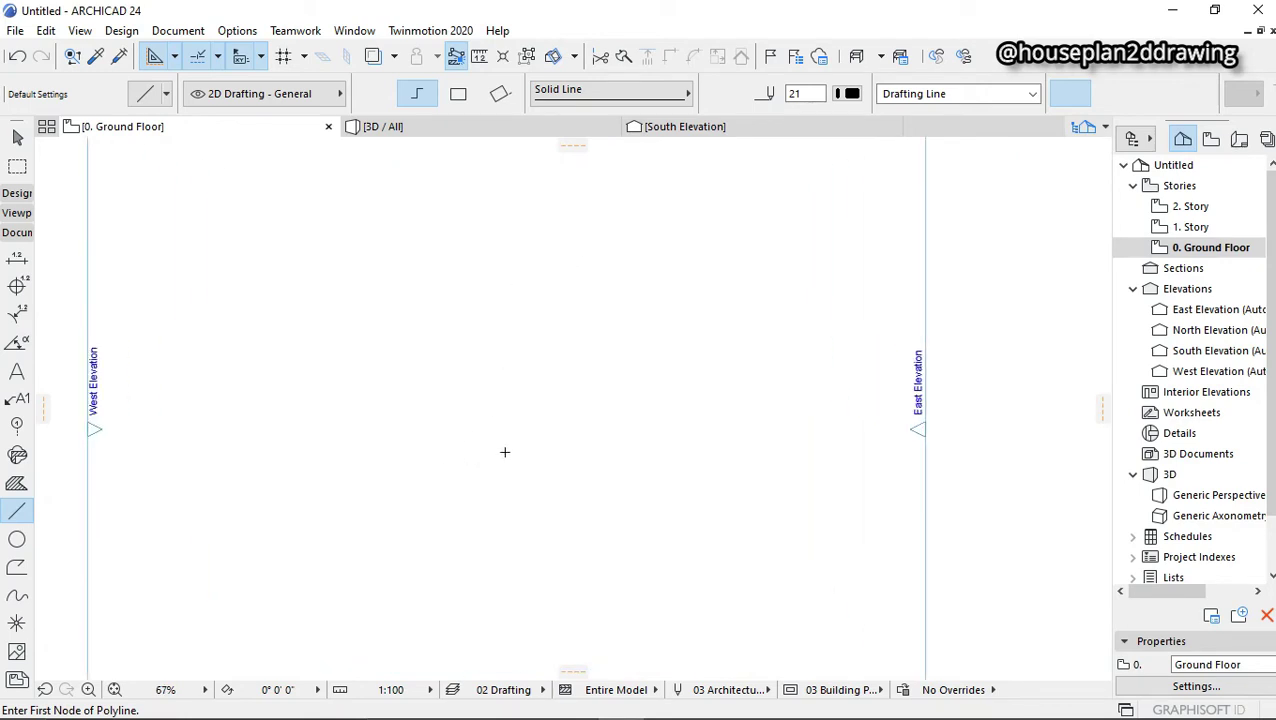
# - Start a test polyline on the Ground Floor plan and cancel it
pyautogui.click(509, 432)
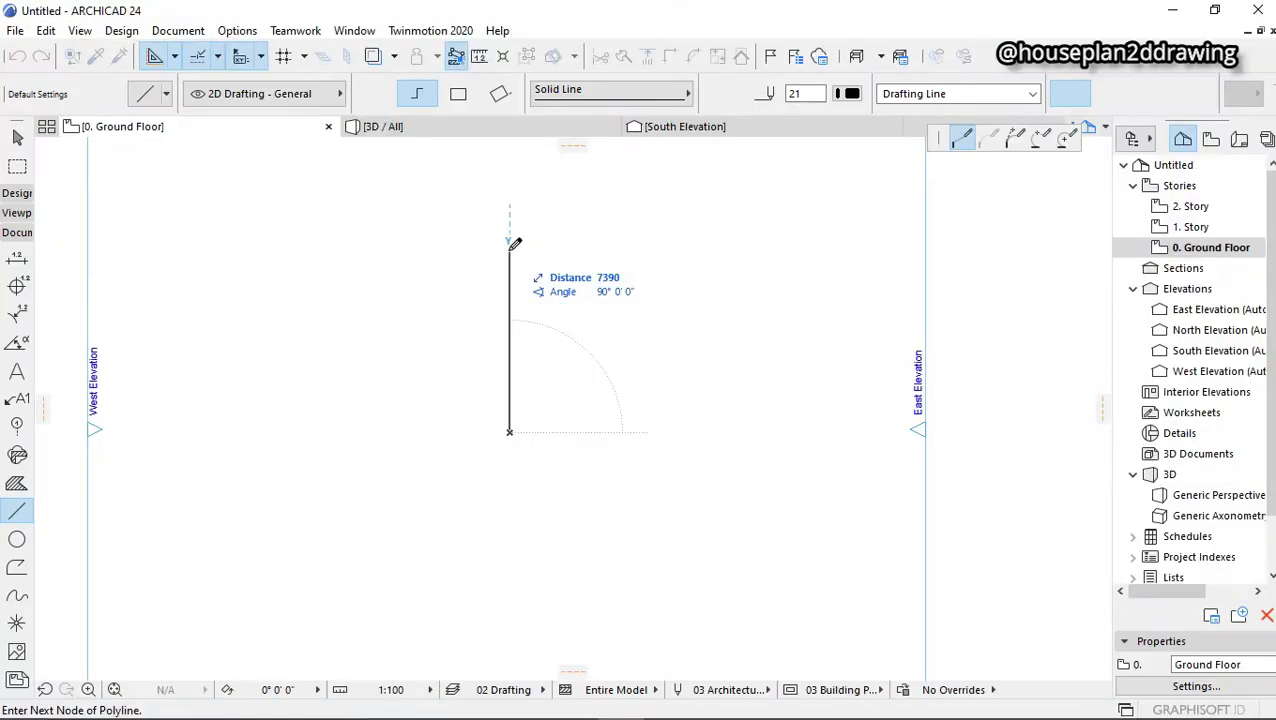
pyautogui.press('Escape')
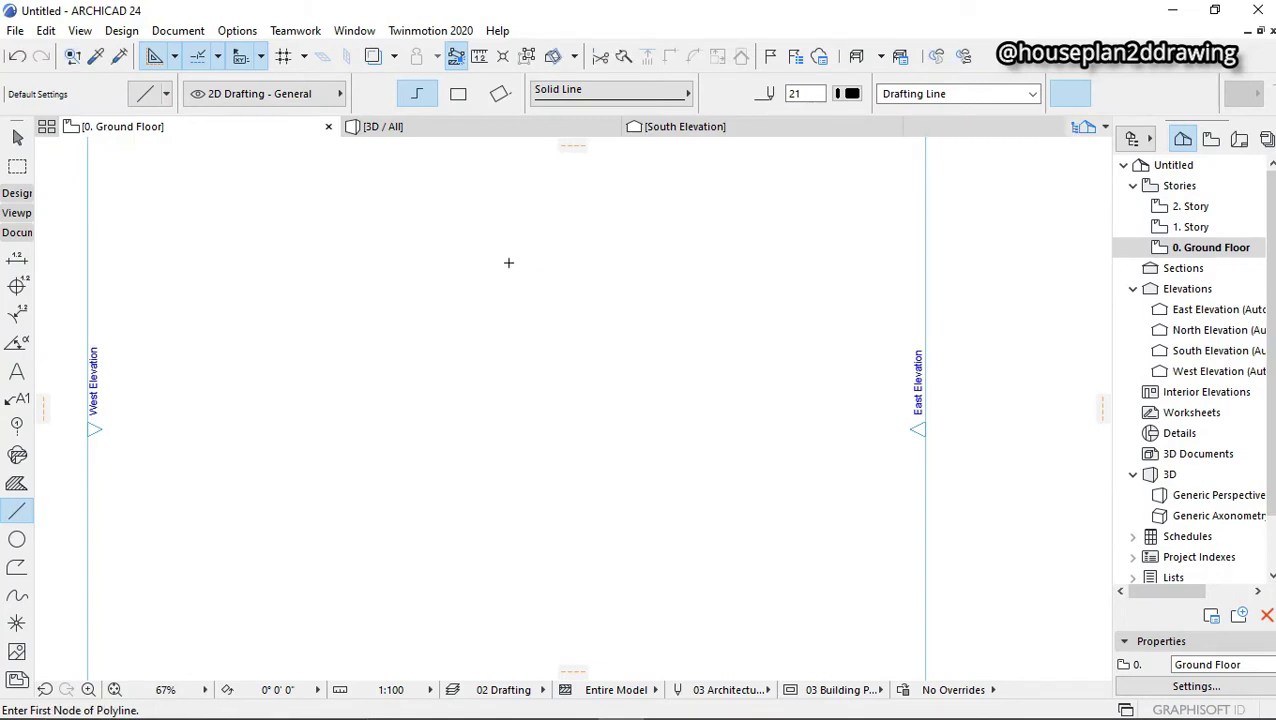
pyautogui.scroll(-5, 515, 290)
pyautogui.scroll(-3, 520, 292)
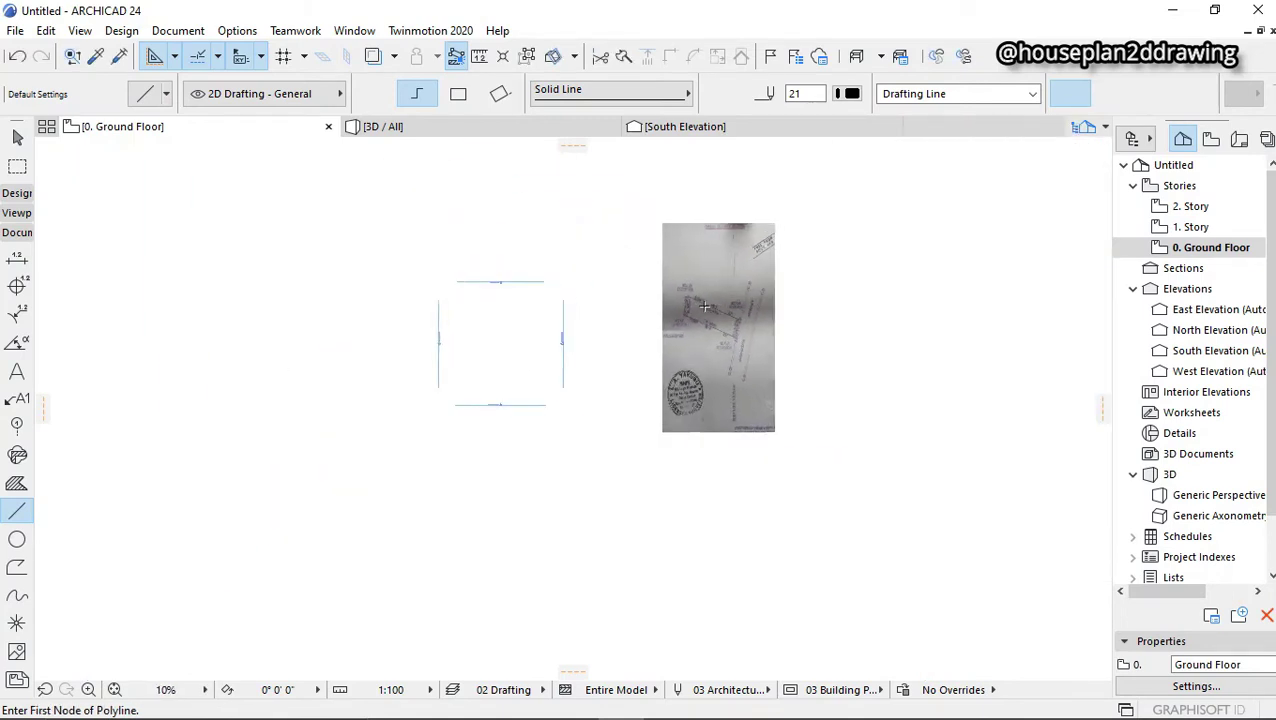
pyautogui.scroll(6, 690, 293)
pyautogui.scroll(3, 690, 293)
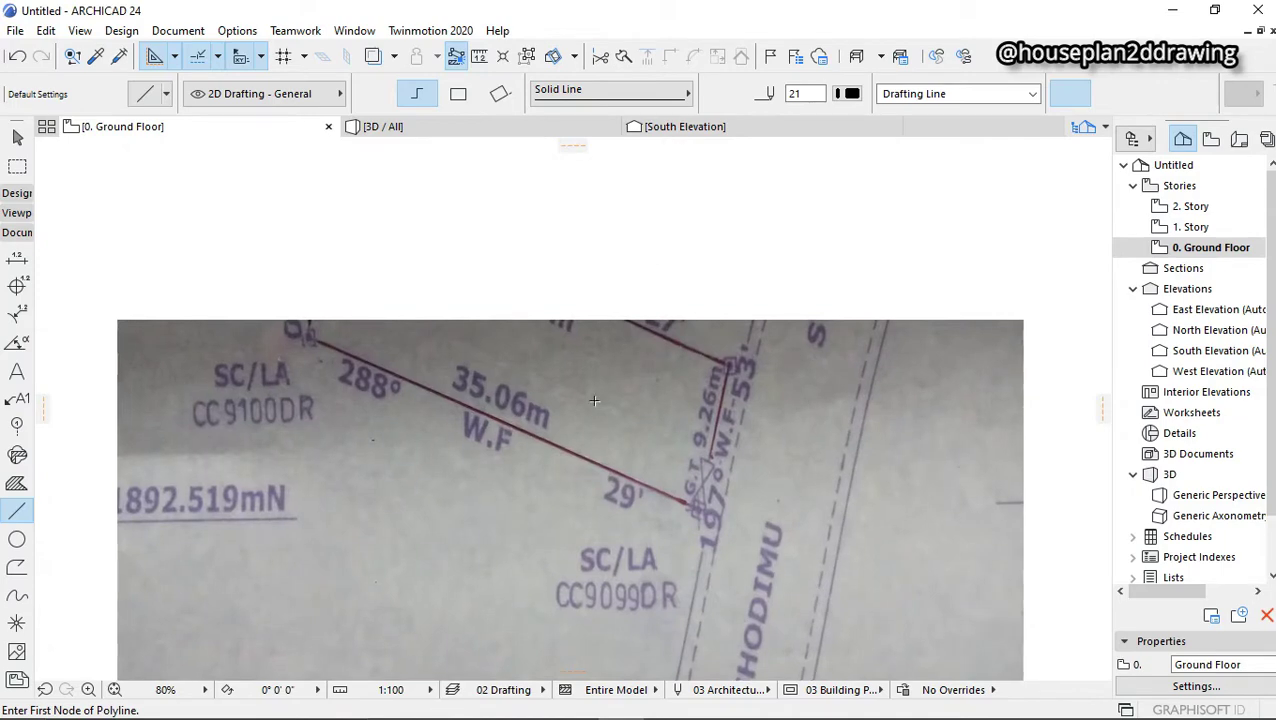
pyautogui.scroll(-5, 507, 299)
pyautogui.scroll(4, 507, 299)
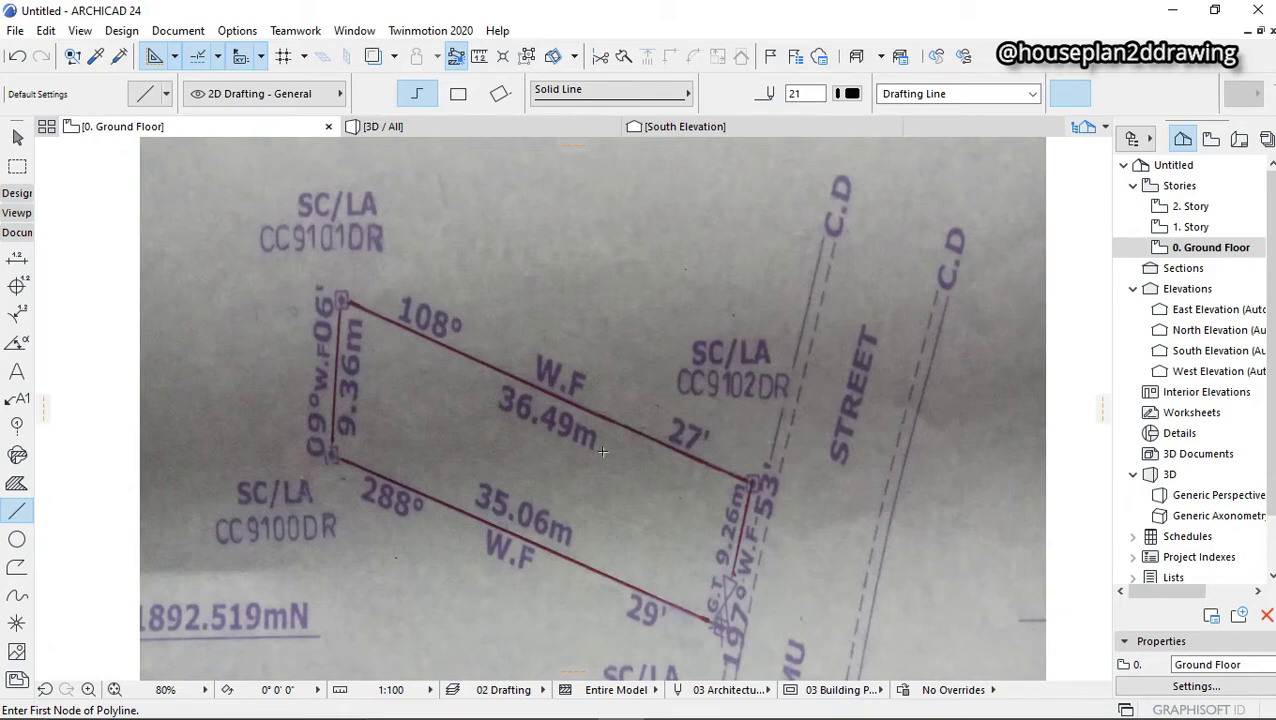
pyautogui.scroll(-4, 525, 393)
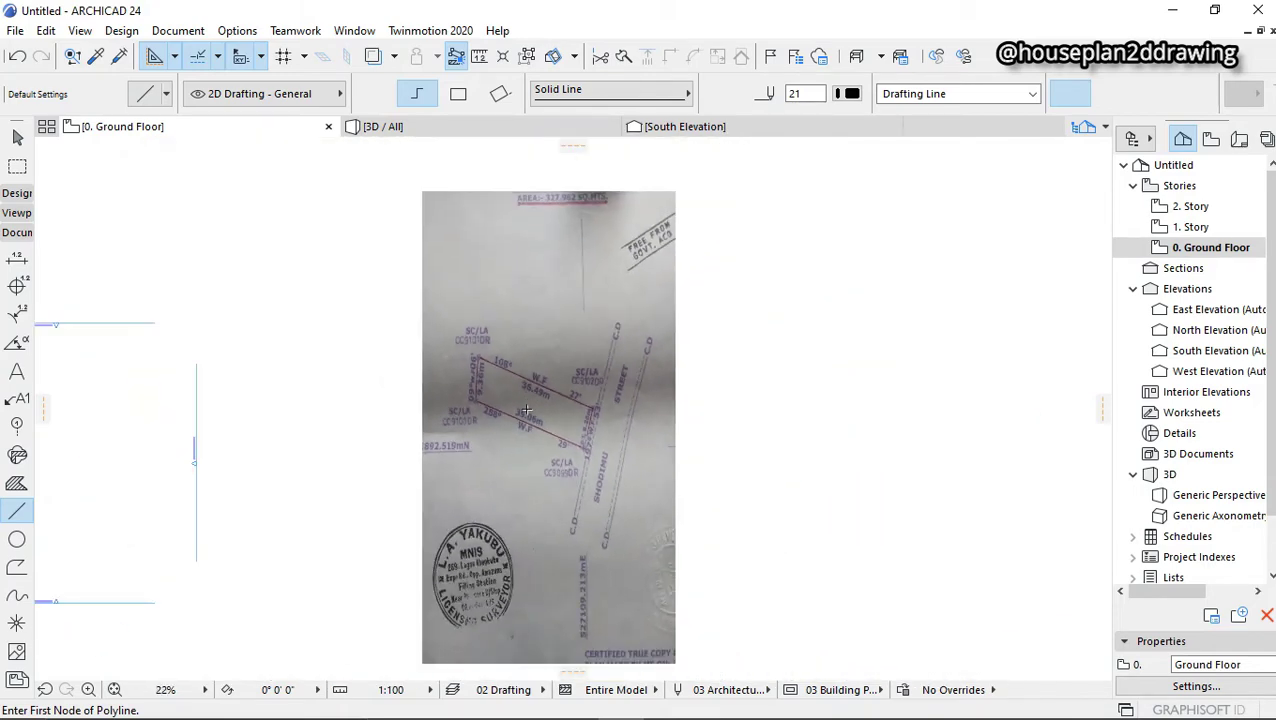
pyautogui.scroll(4, 531, 393)
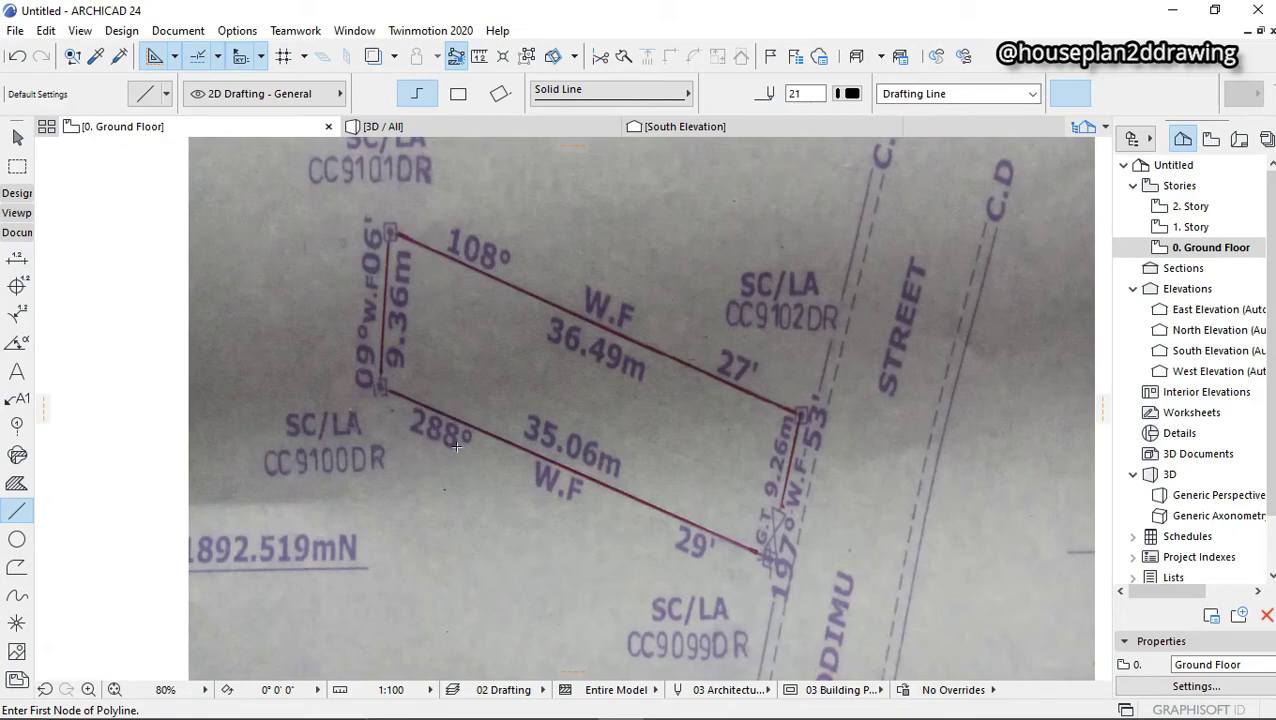
pyautogui.scroll(-5, 529, 348)
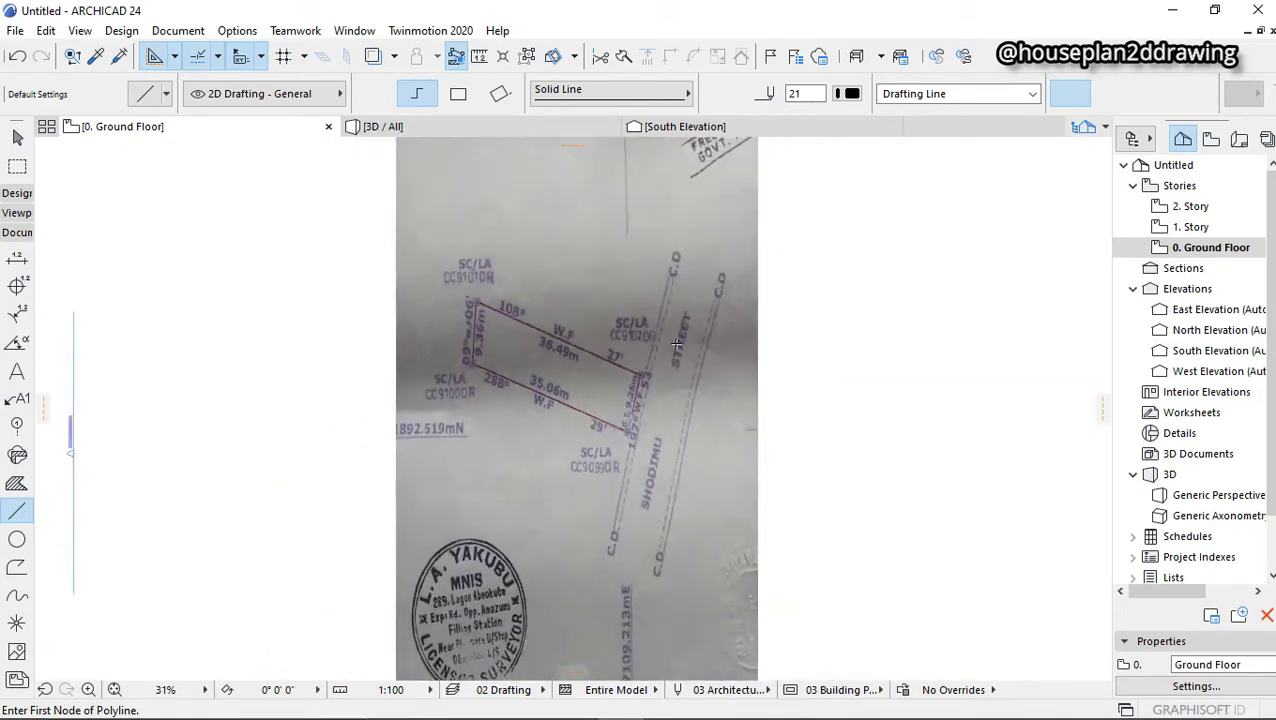
pyautogui.scroll(-4, 705, 375)
pyautogui.scroll(6, 516, 396)
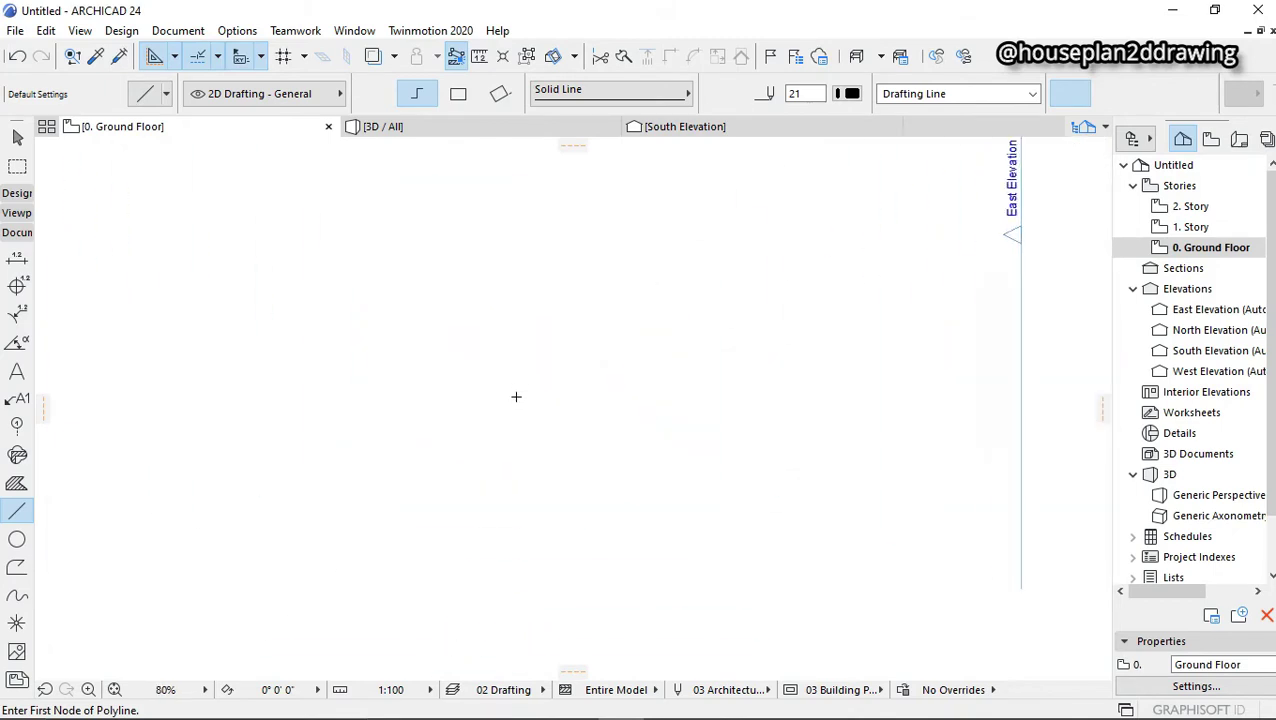
pyautogui.scroll(-3, 516, 396)
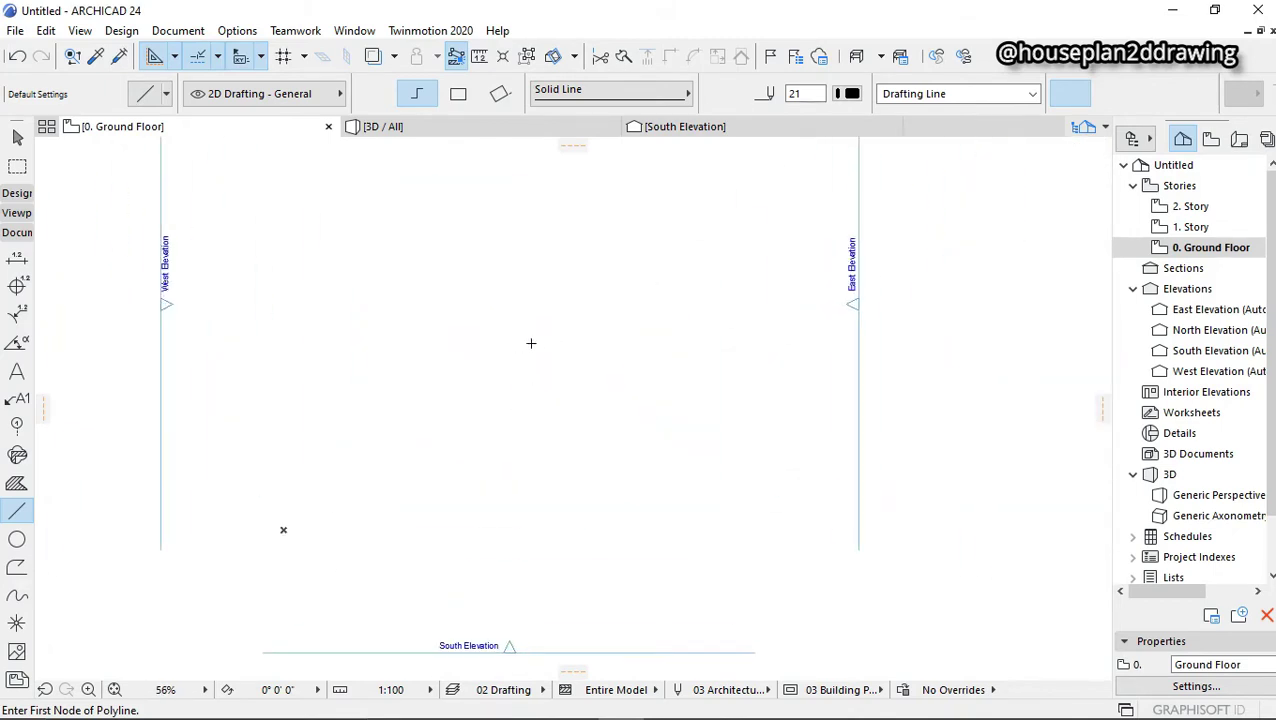
# - Place the boundary polyline's first node west of the East Elevation marker, checking the survey image
pyautogui.click(534, 328)
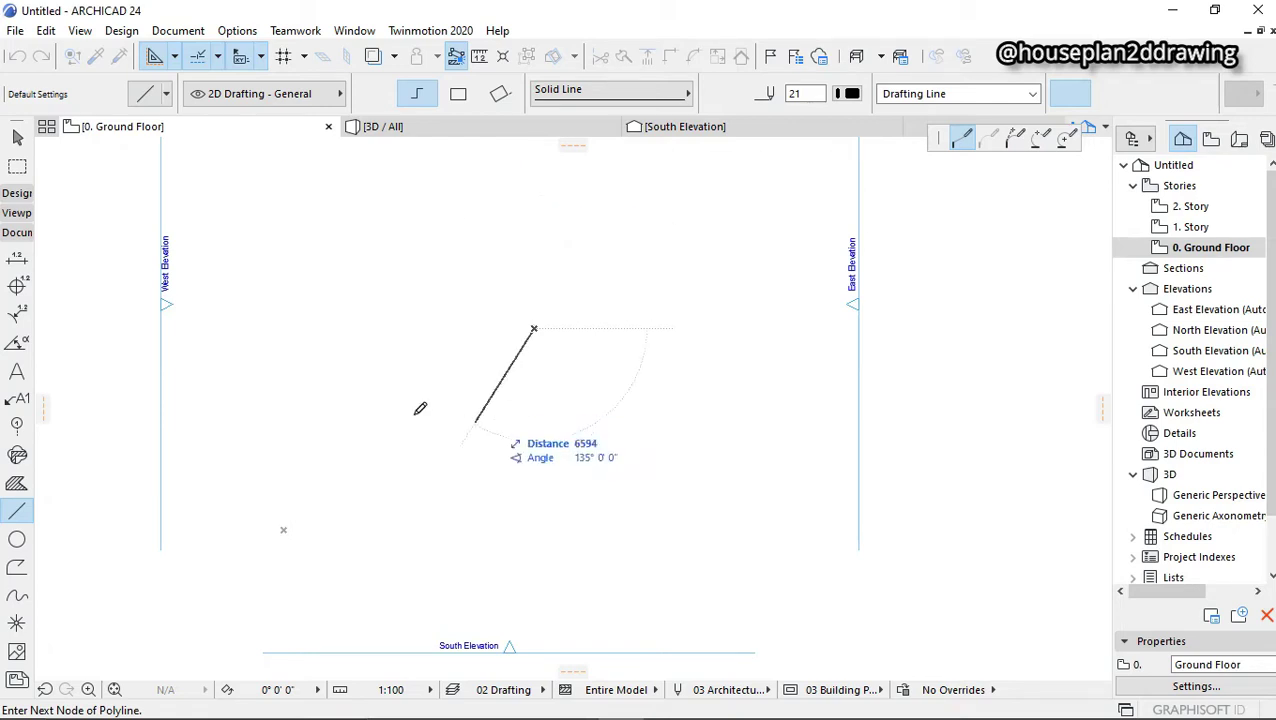
pyautogui.scroll(-5, 400, 420)
pyautogui.scroll(5, 621, 396)
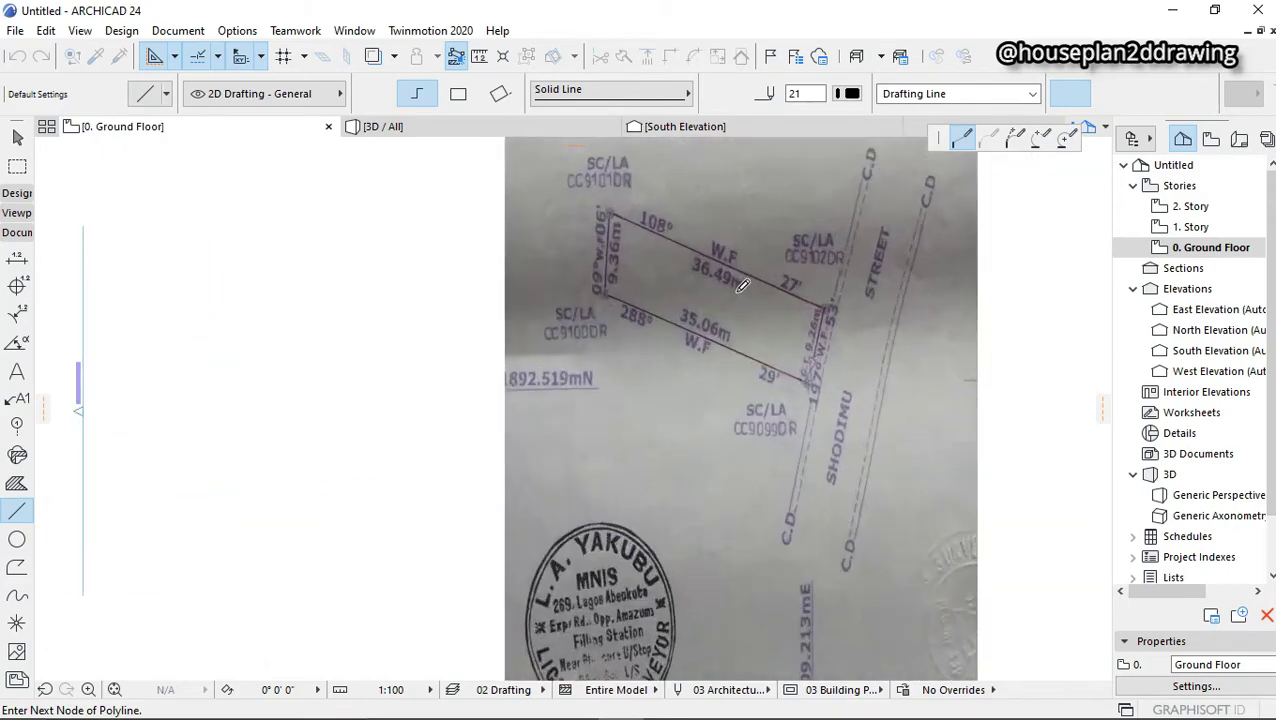
pyautogui.scroll(5, 760, 185)
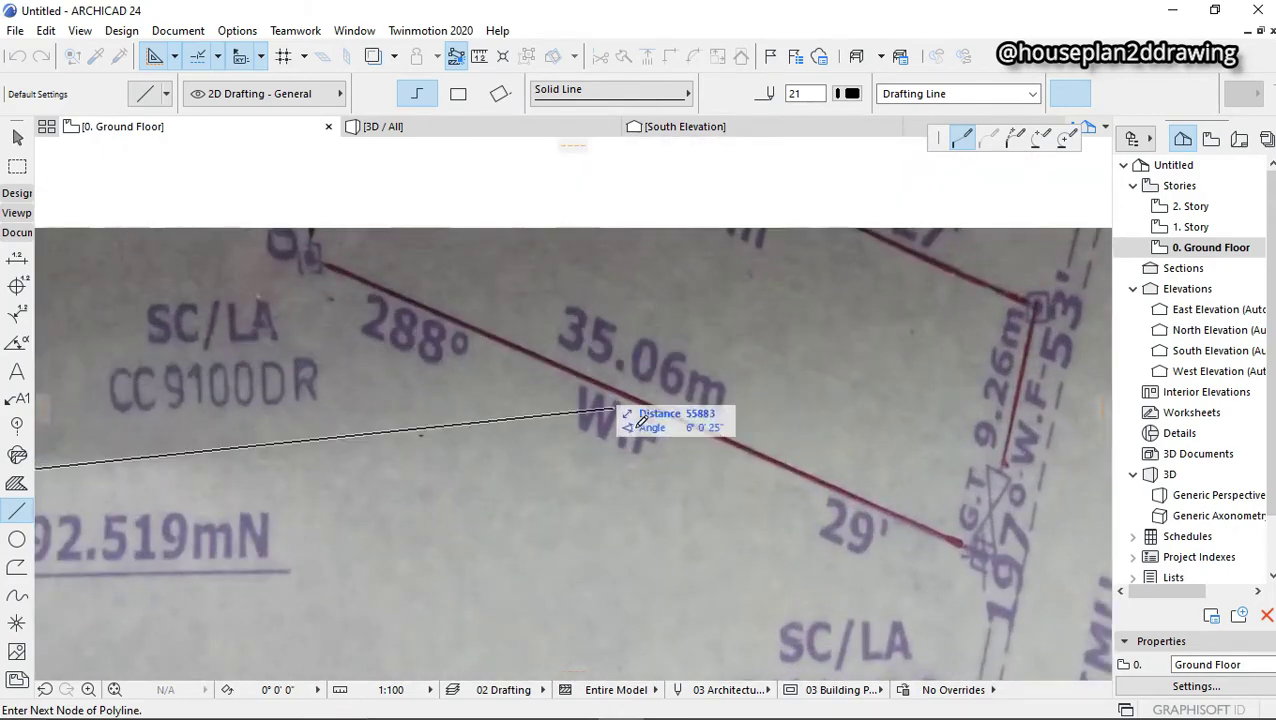
pyautogui.scroll(-3, 595, 440)
pyautogui.scroll(-3, 592, 372)
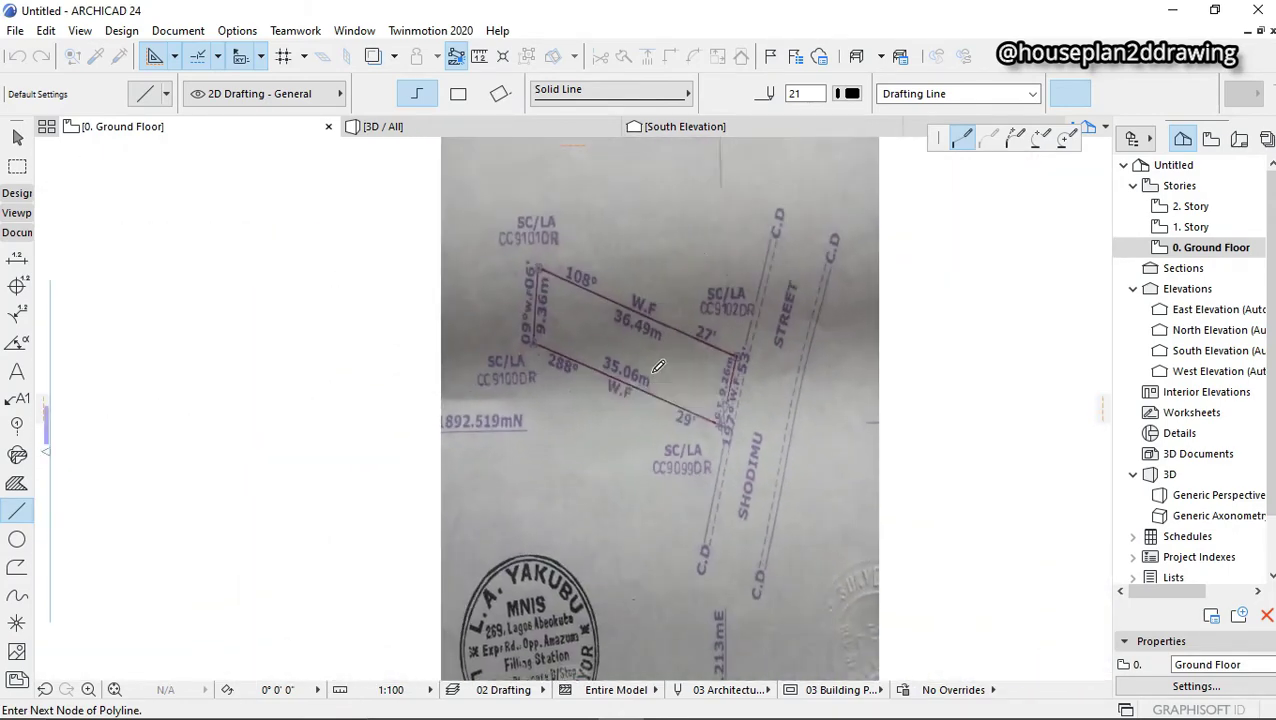
pyautogui.scroll(4, 600, 370)
pyautogui.scroll(-2, 611, 369)
pyautogui.scroll(2, 611, 369)
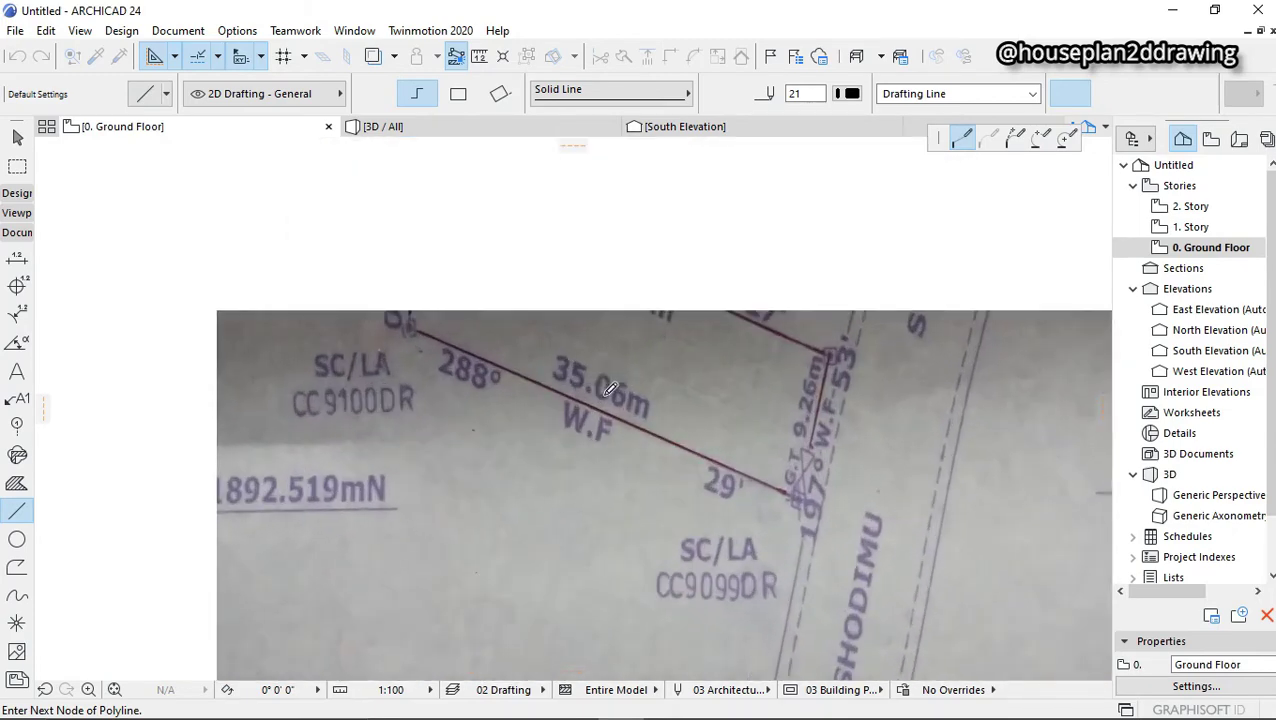
pyautogui.scroll(3, 611, 372)
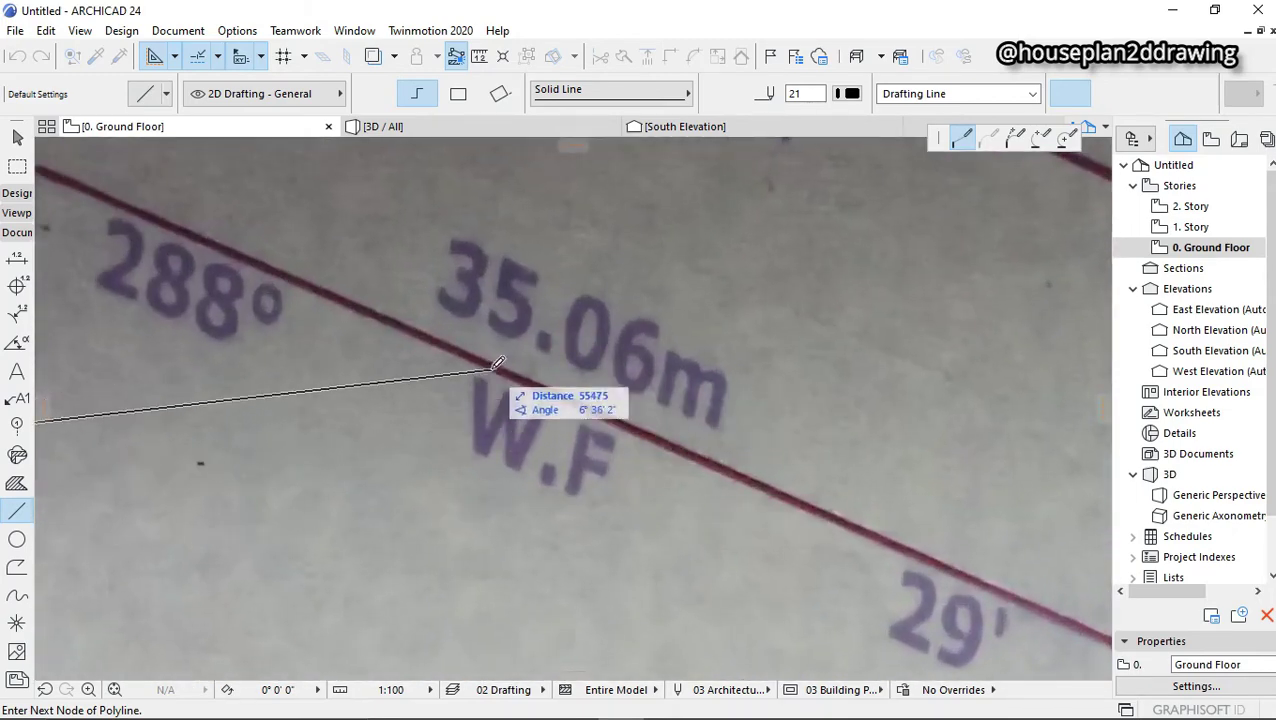
pyautogui.scroll(-5, 570, 430)
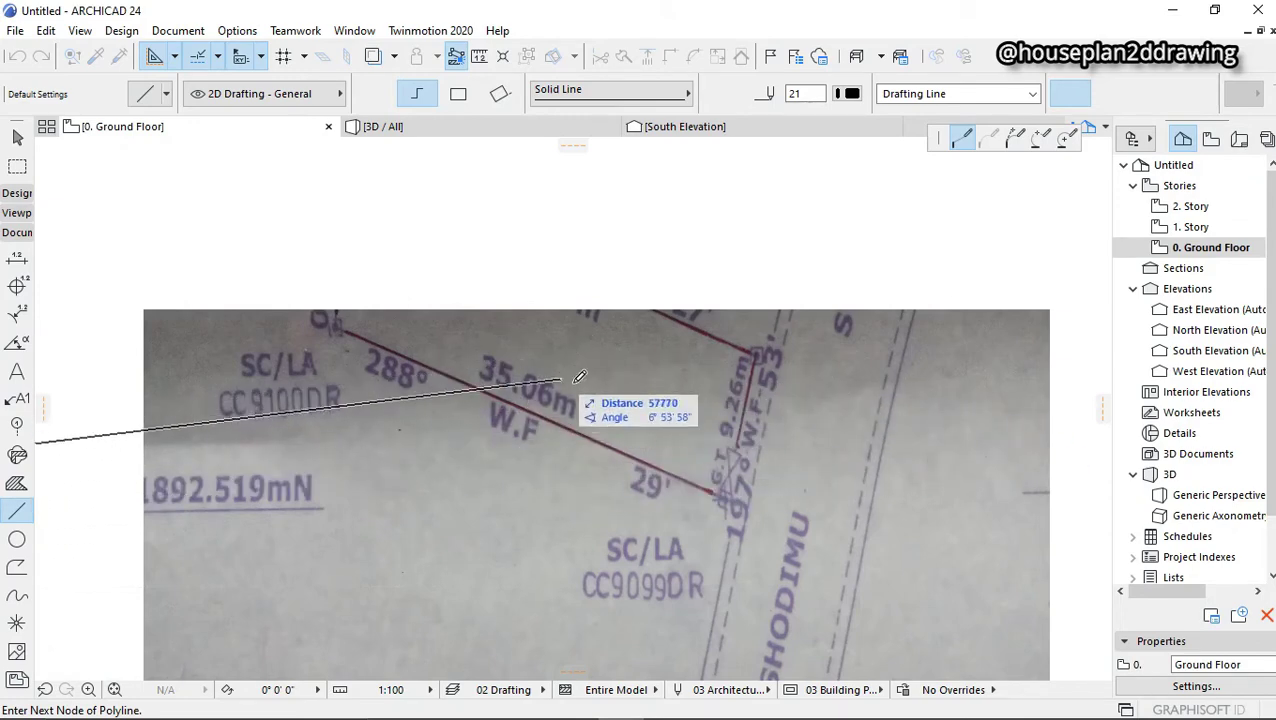
pyautogui.scroll(-5, 810, 380)
pyautogui.scroll(6, 540, 392)
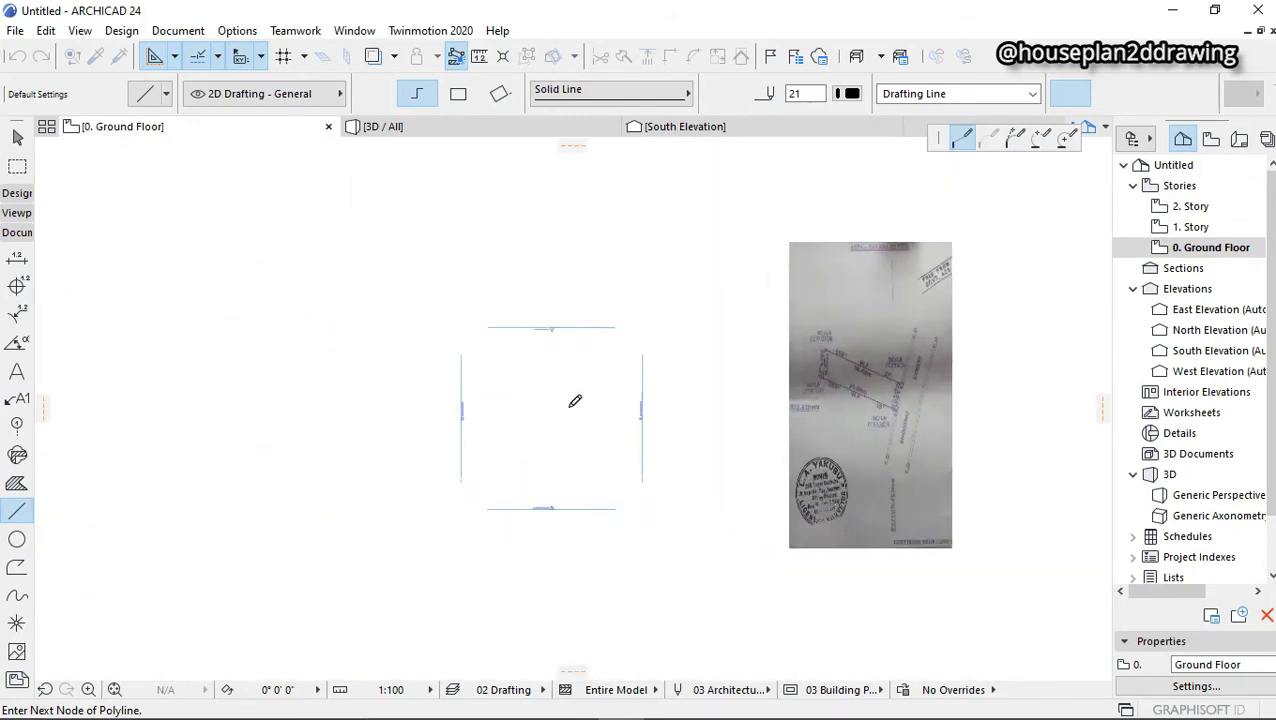
pyautogui.scroll(2, 558, 369)
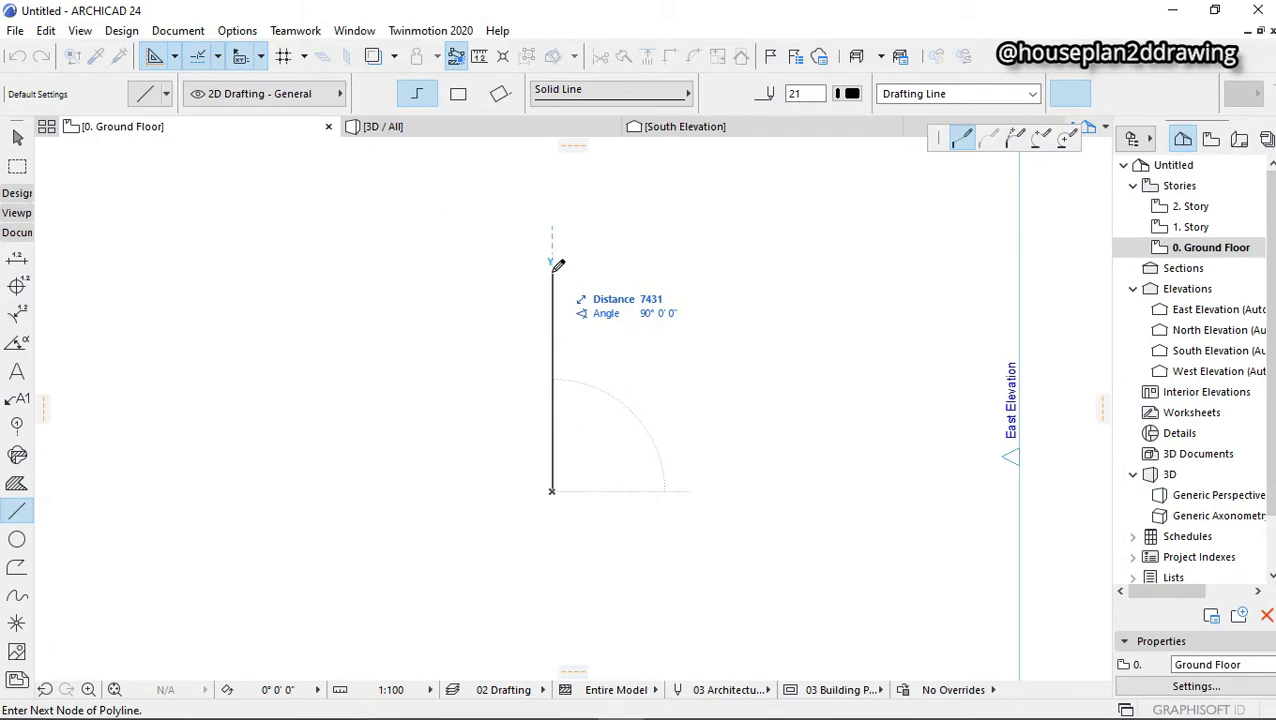
# - Enter the boundary's first side as 35060 mm at an angle of -198° 29' 0"
pyautogui.write('35')
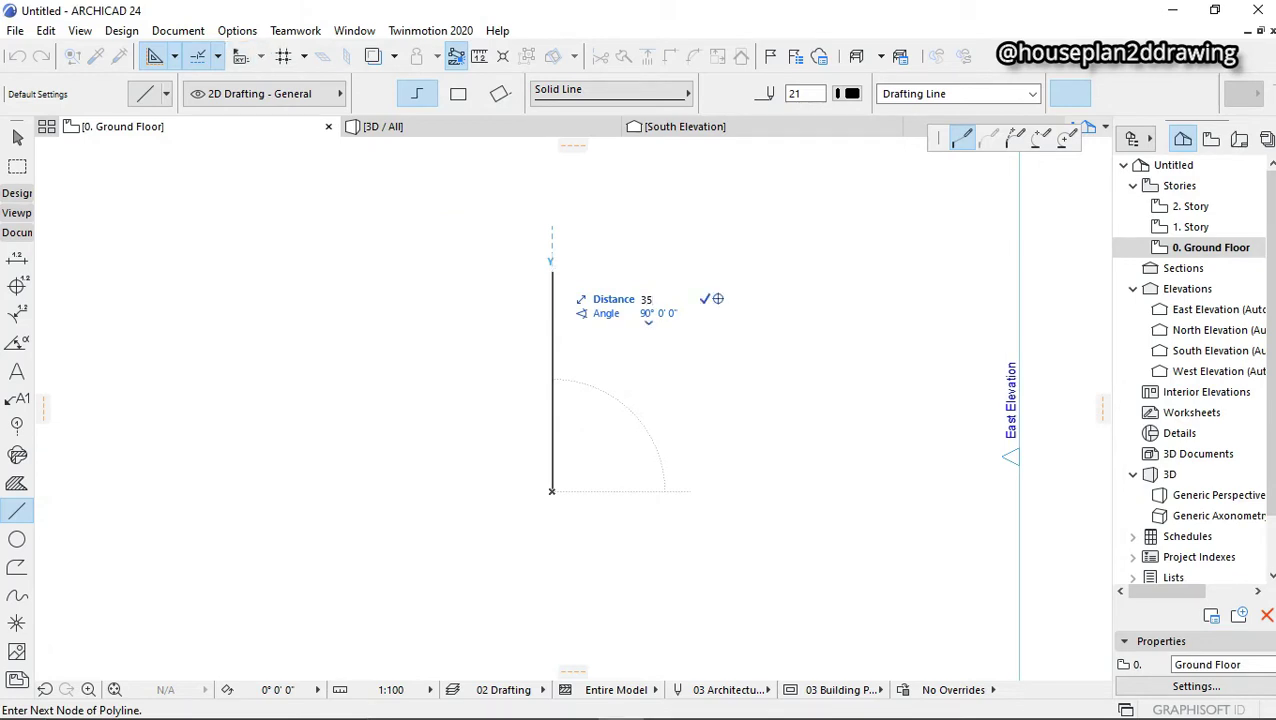
pyautogui.write('060')
pyautogui.press('Tab')
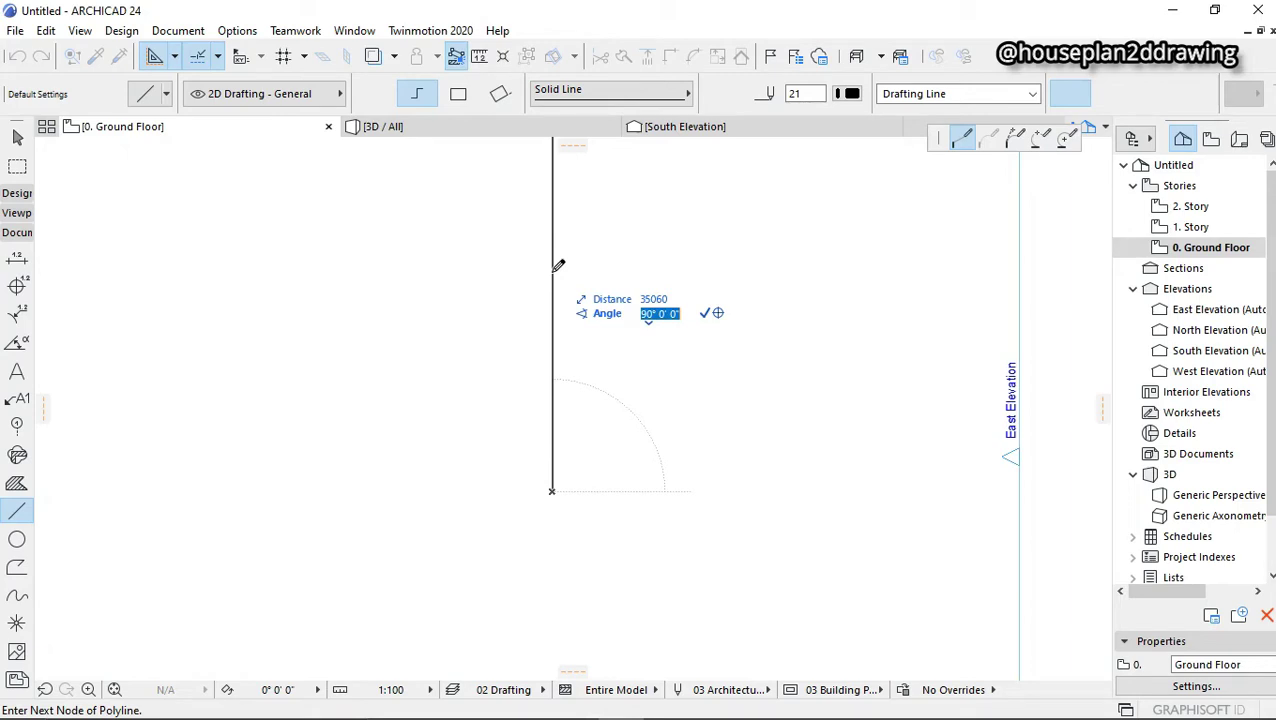
pyautogui.press('BackSpace')
pyautogui.write('-1')
pyautogui.write('98')
pyautogui.write('.2')
pyautogui.write('9')
pyautogui.write(' 0')
pyautogui.press('Return')
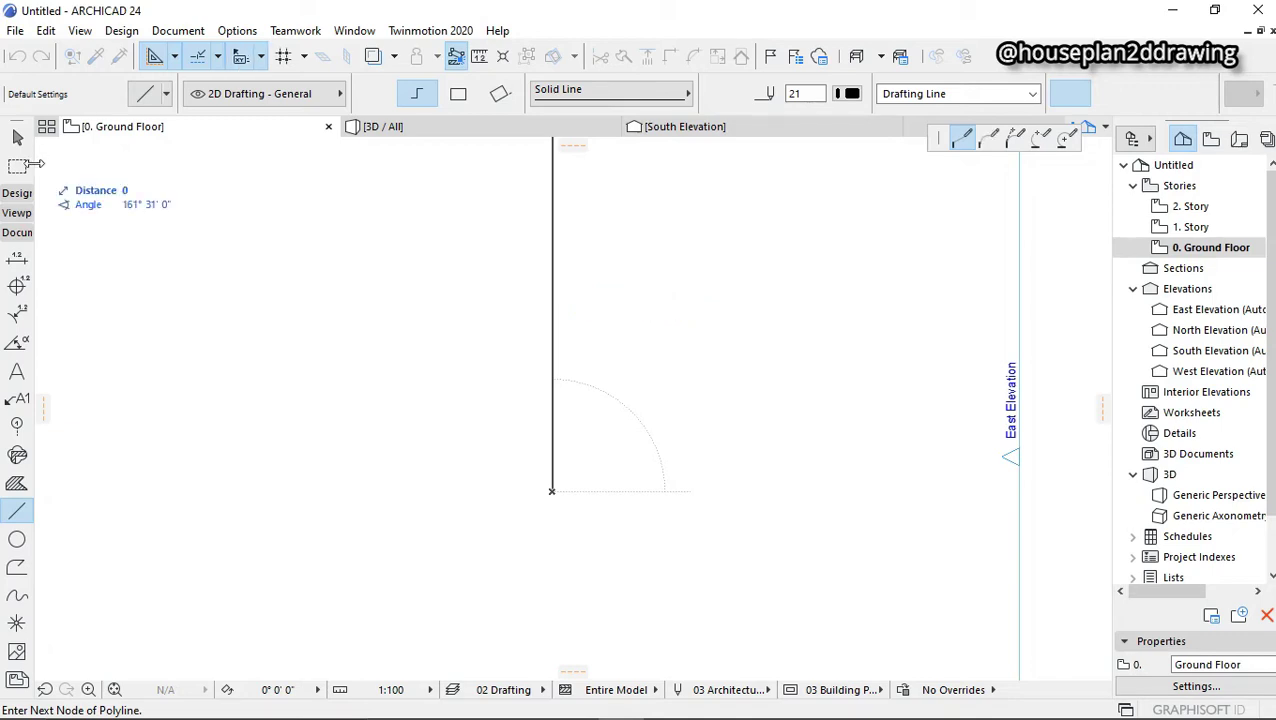
pyautogui.scroll(-3, 474, 394)
pyautogui.scroll(-3, 470, 399)
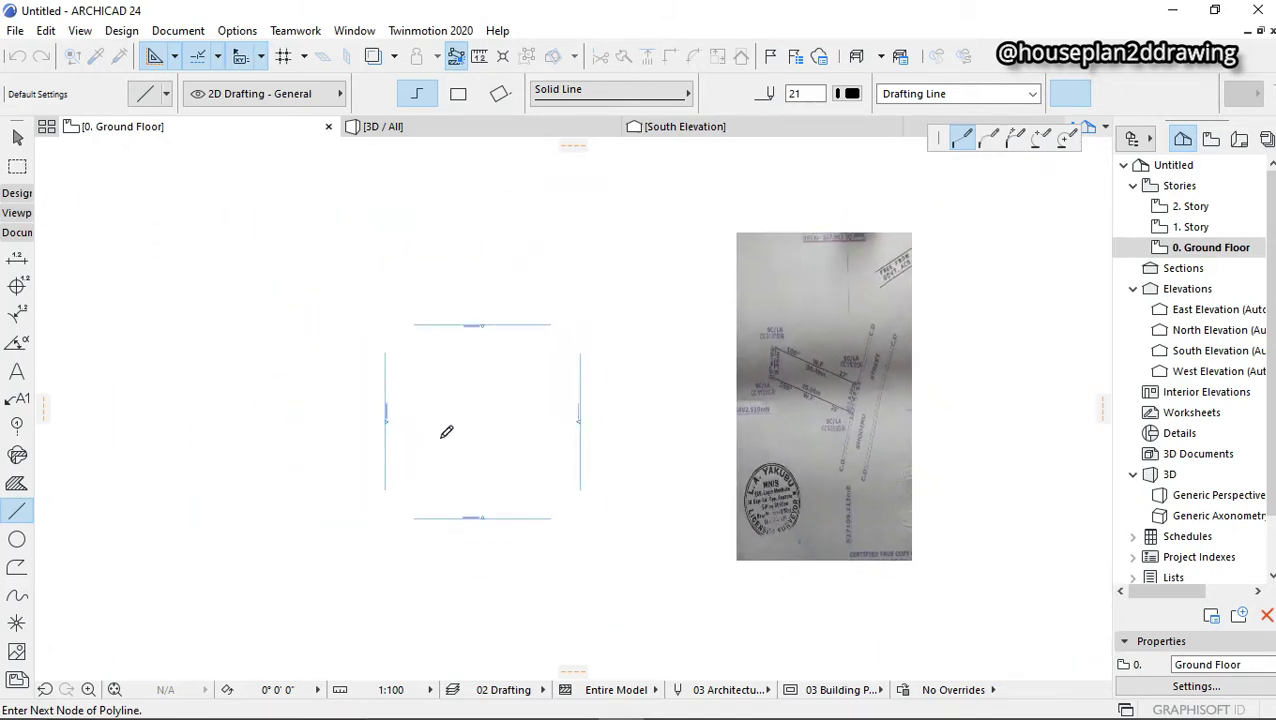
# - Add the next boundary side, 9360 mm long at 81° 06' 0"
pyautogui.scroll(2, 403, 388)
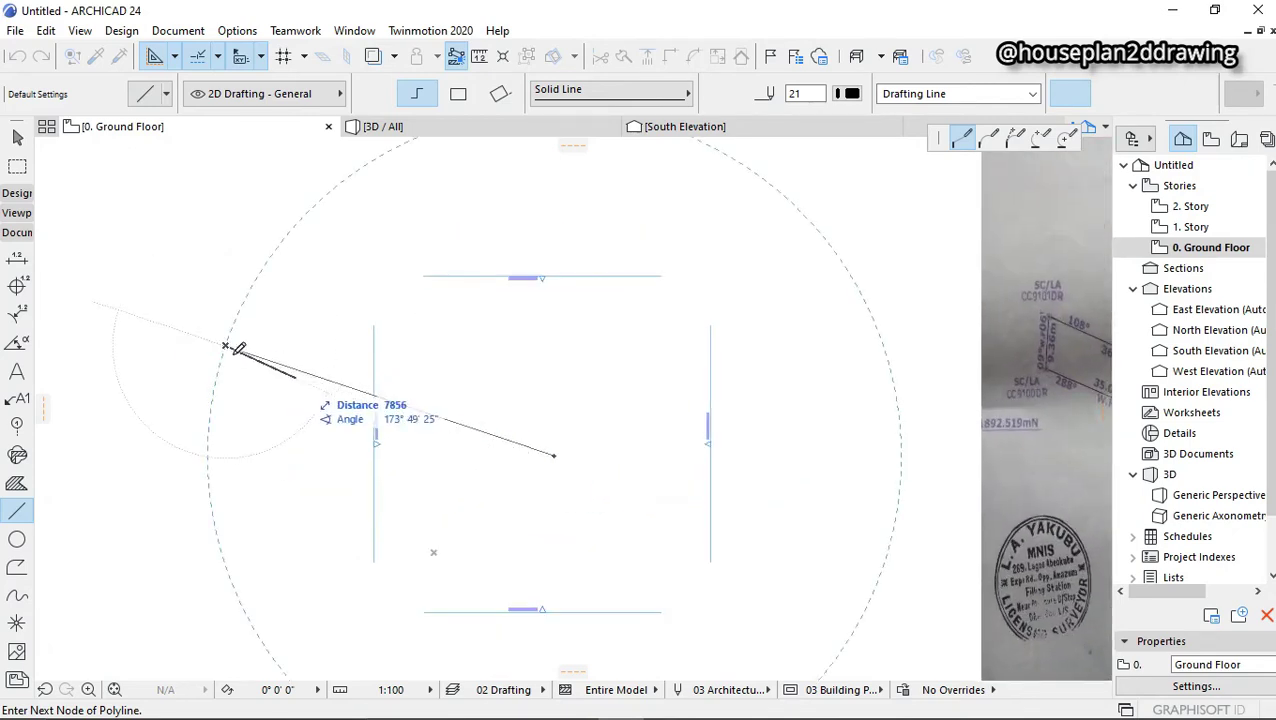
pyautogui.scroll(-1, 225, 310)
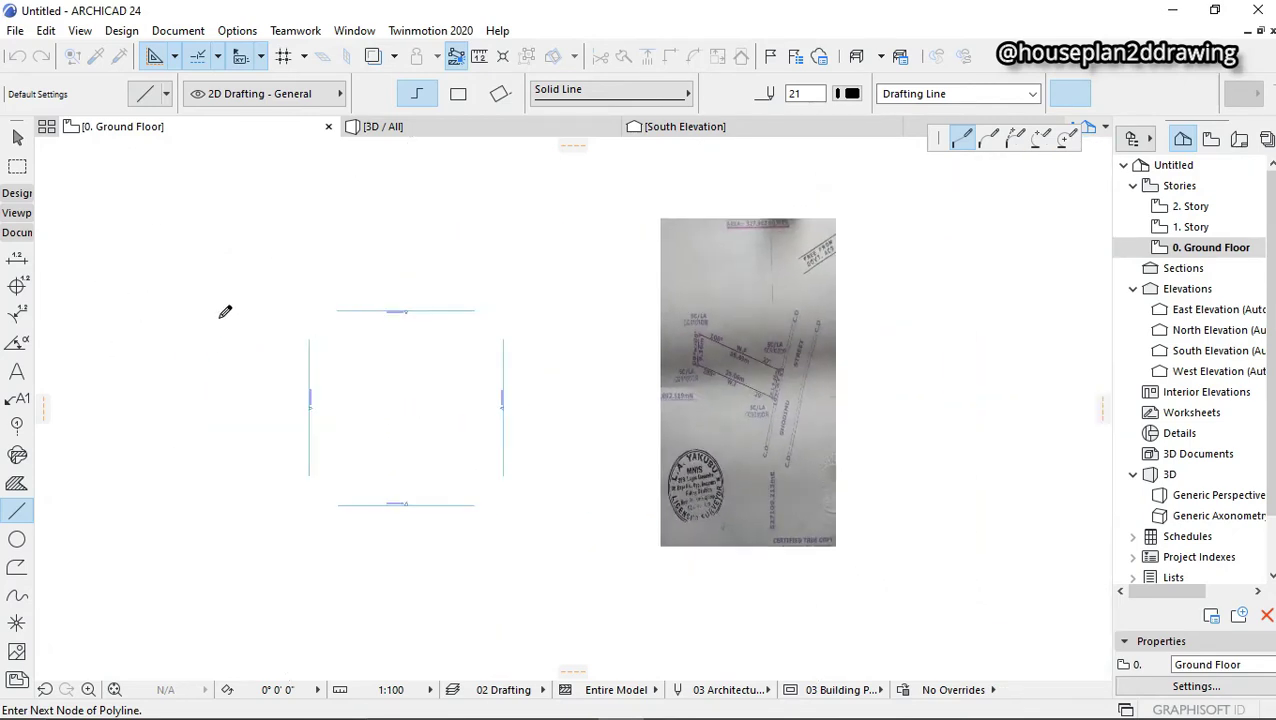
pyautogui.scroll(3, 225, 310)
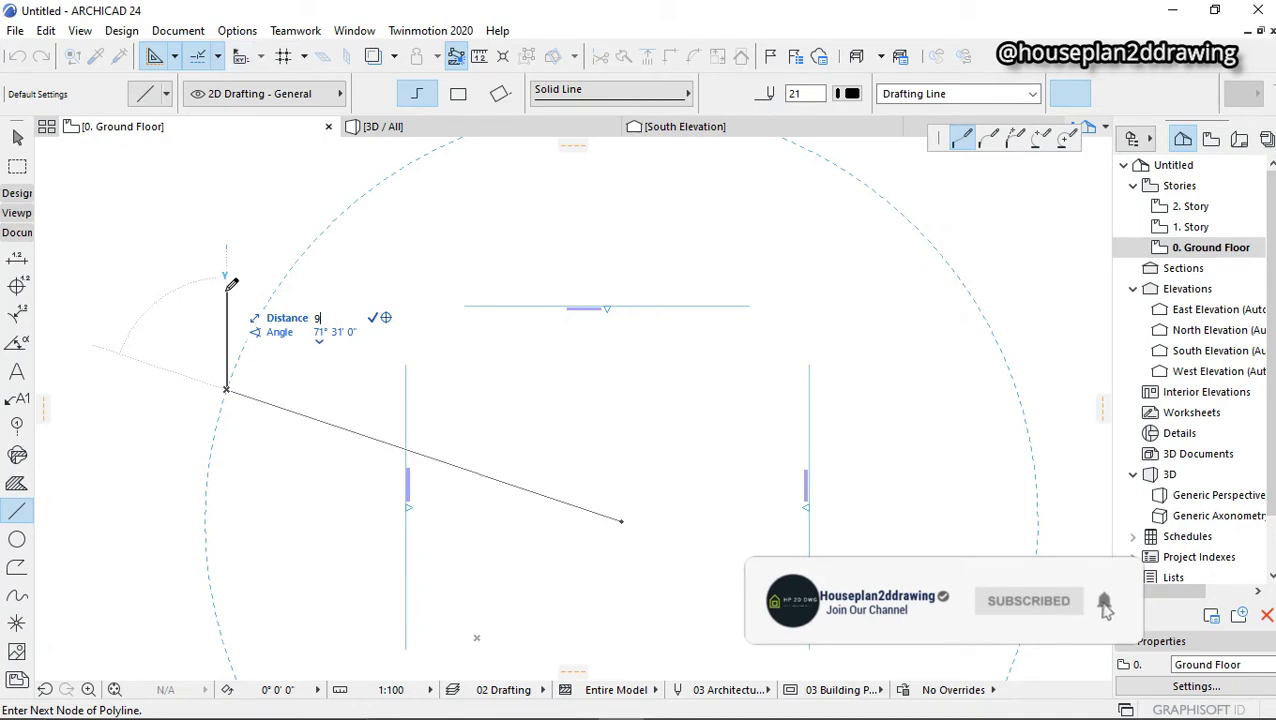
pyautogui.write('936')
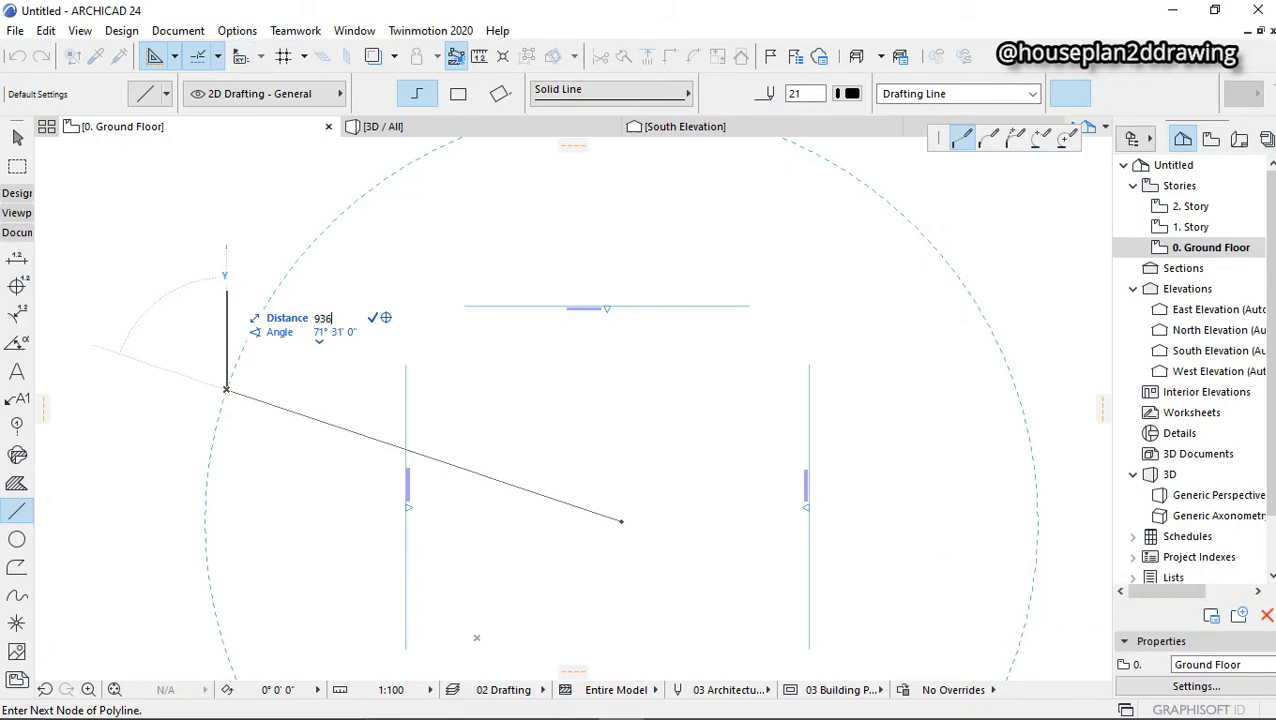
pyautogui.write('0')
pyautogui.press('Tab')
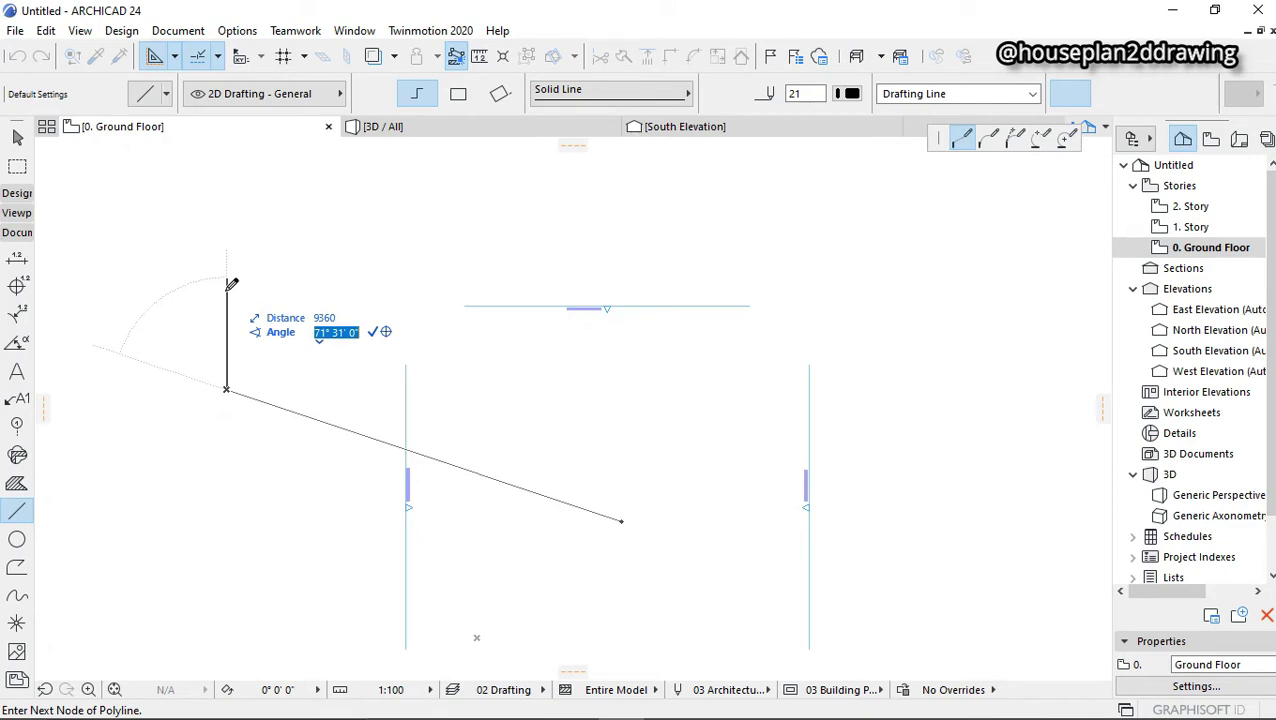
pyautogui.write('81 06 0')
pyautogui.press('Return')
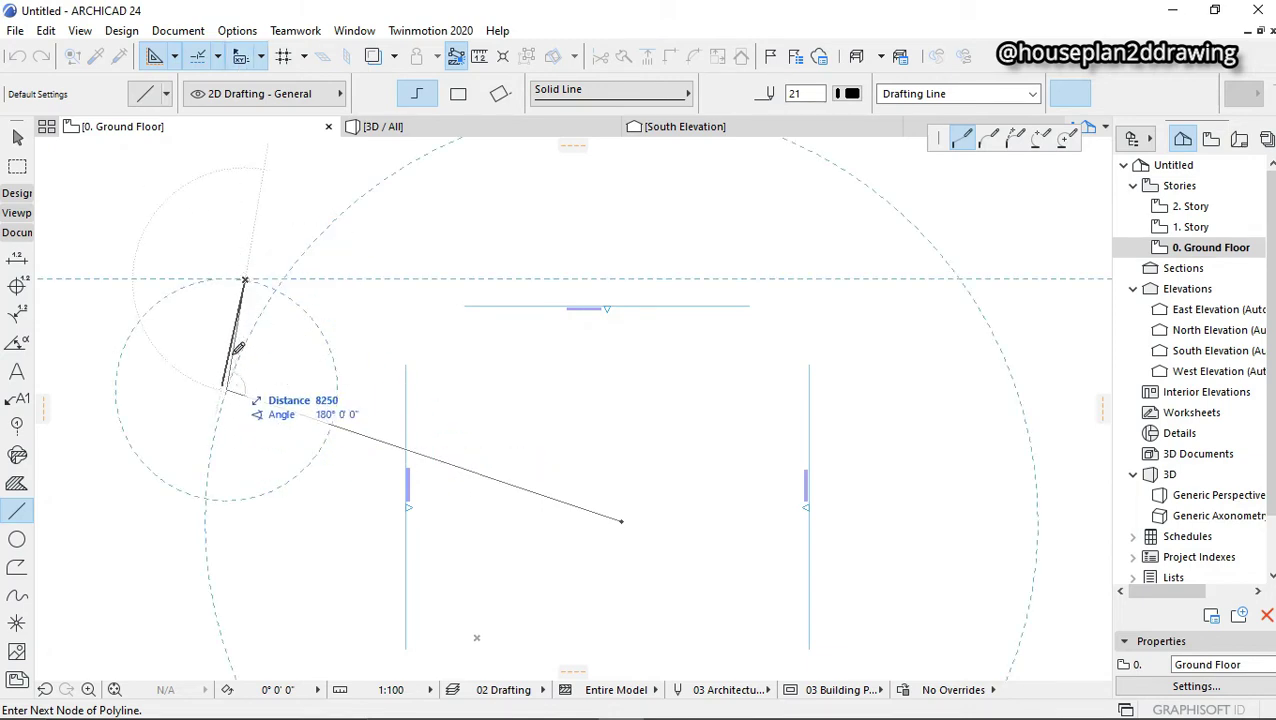
# - Fix the corner, then enter a 36490 mm side at -18° 27'
pyautogui.click(245, 276)
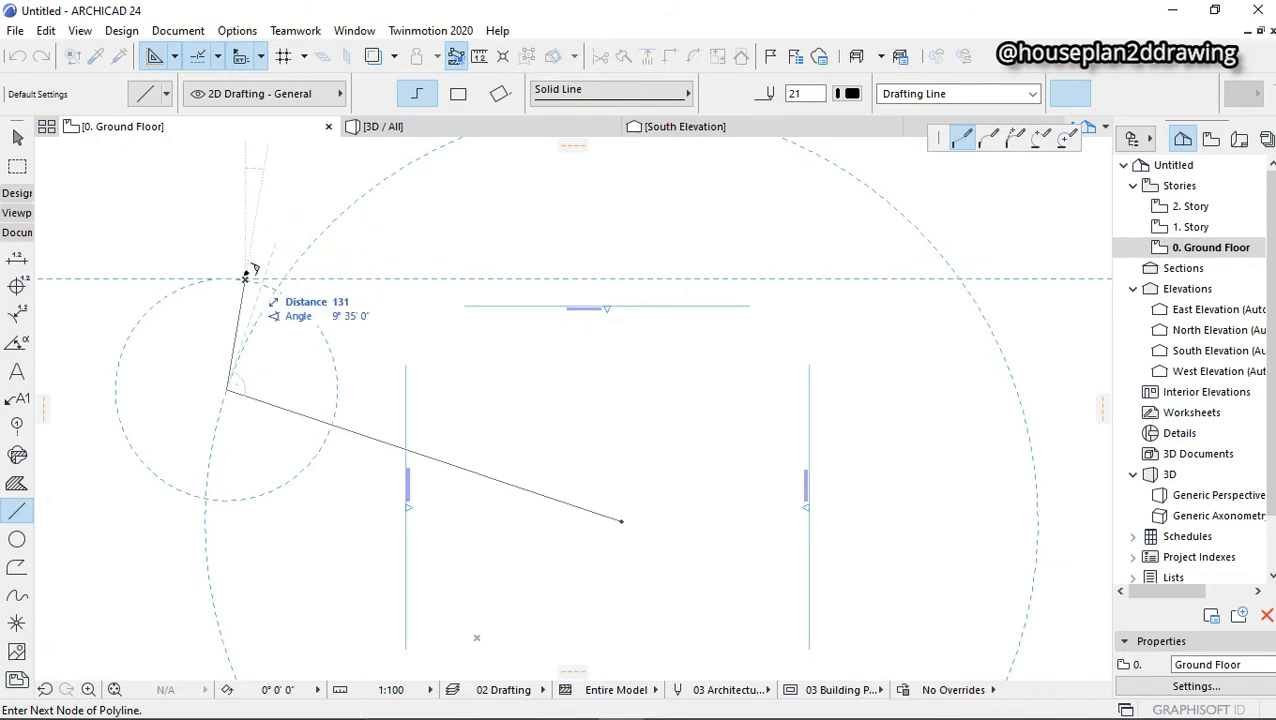
pyautogui.scroll(1, 245, 274)
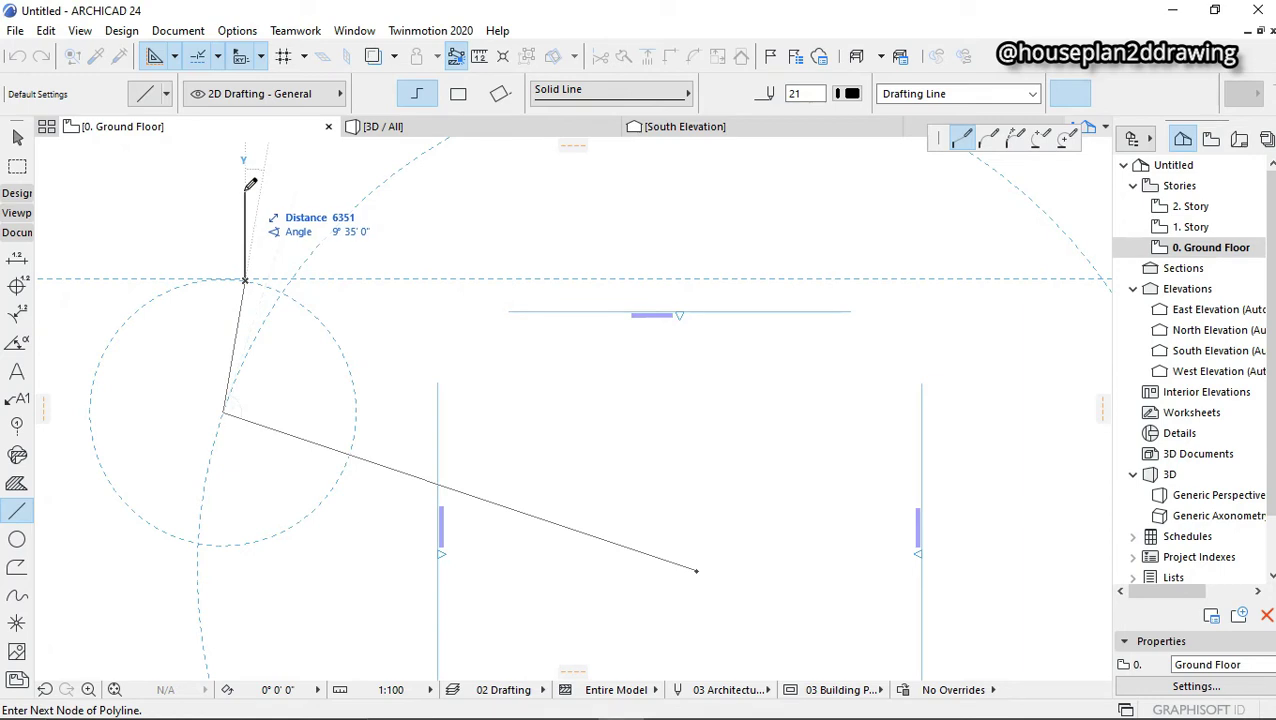
pyautogui.write('-18')
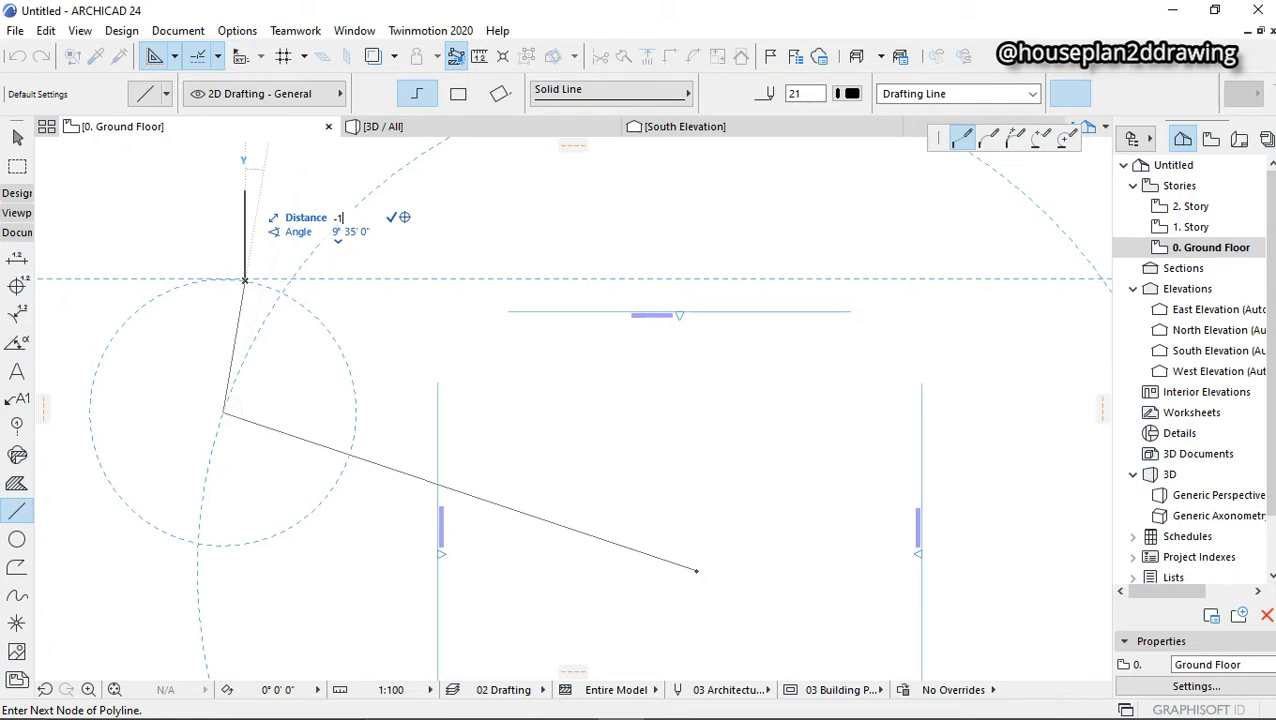
pyautogui.press('BackSpace')
pyautogui.press('BackSpace')
pyautogui.press('BackSpace')
pyautogui.write('36490')
pyautogui.press('Tab')
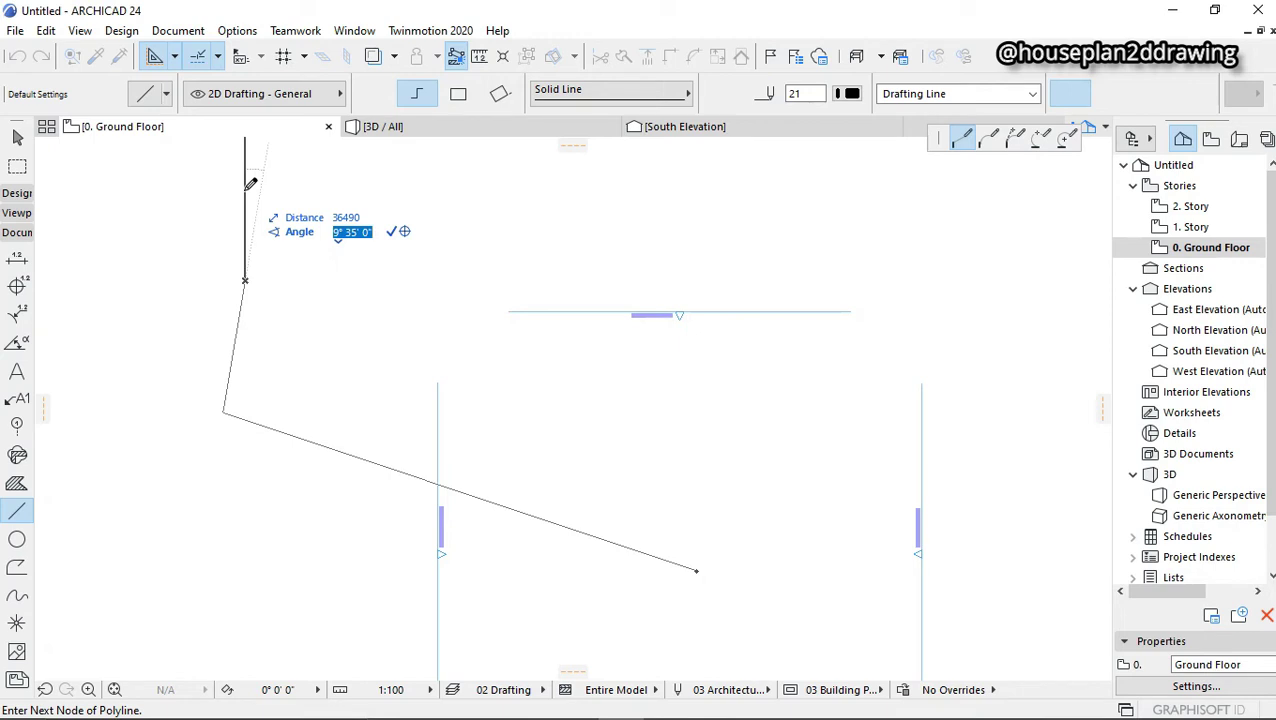
pyautogui.press('BackSpace')
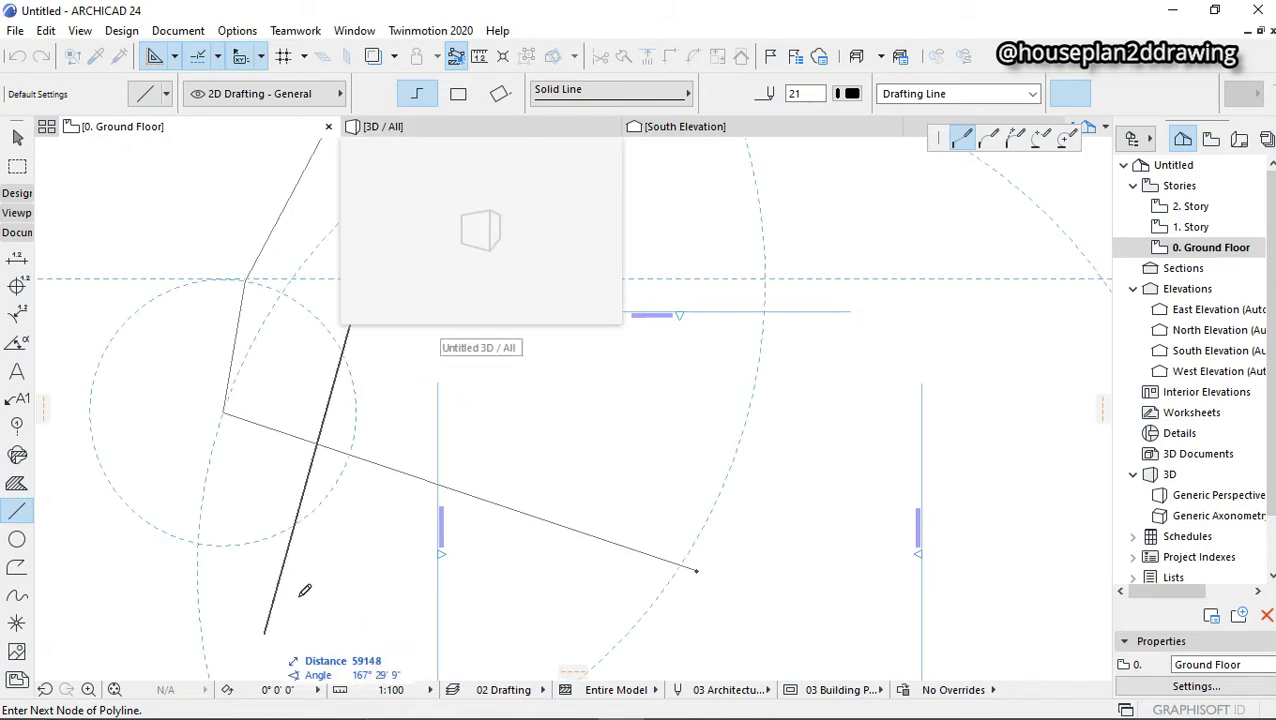
# - Place the last node at the short side's top and finish the boundary polyline
pyautogui.scroll(-4, 365, 485)
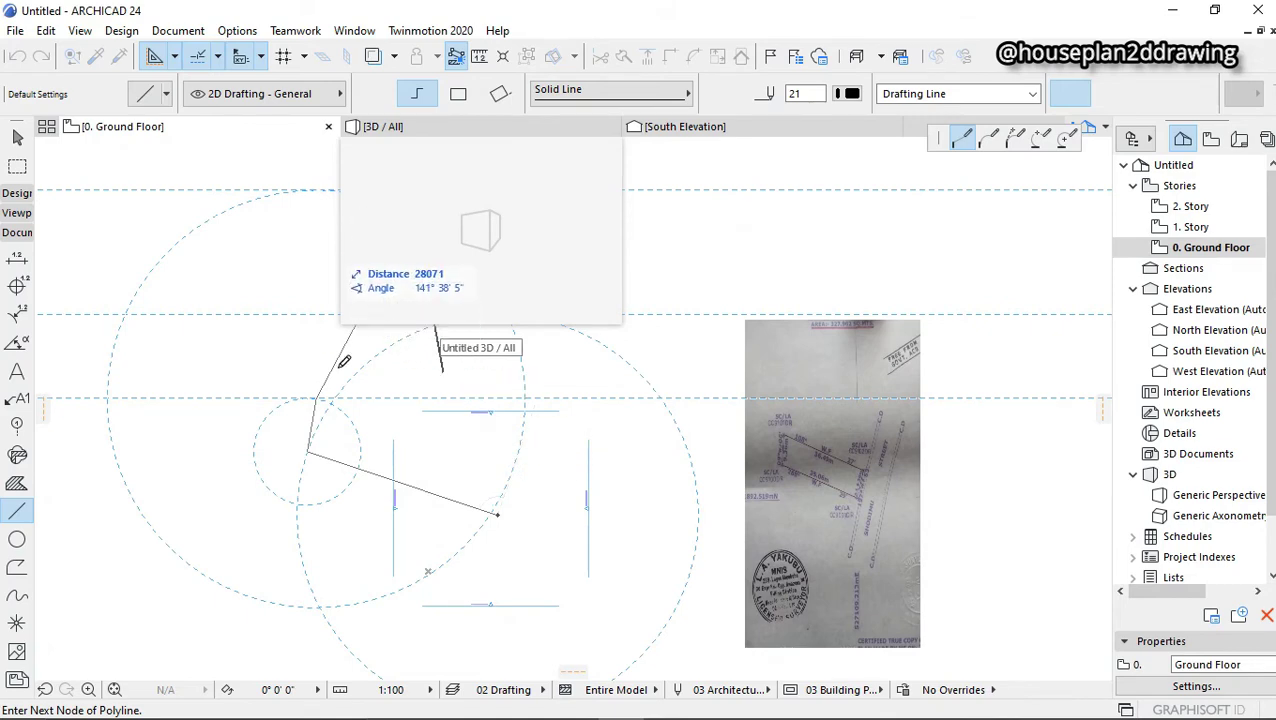
pyautogui.scroll(2, 328, 427)
pyautogui.scroll(-2, 342, 478)
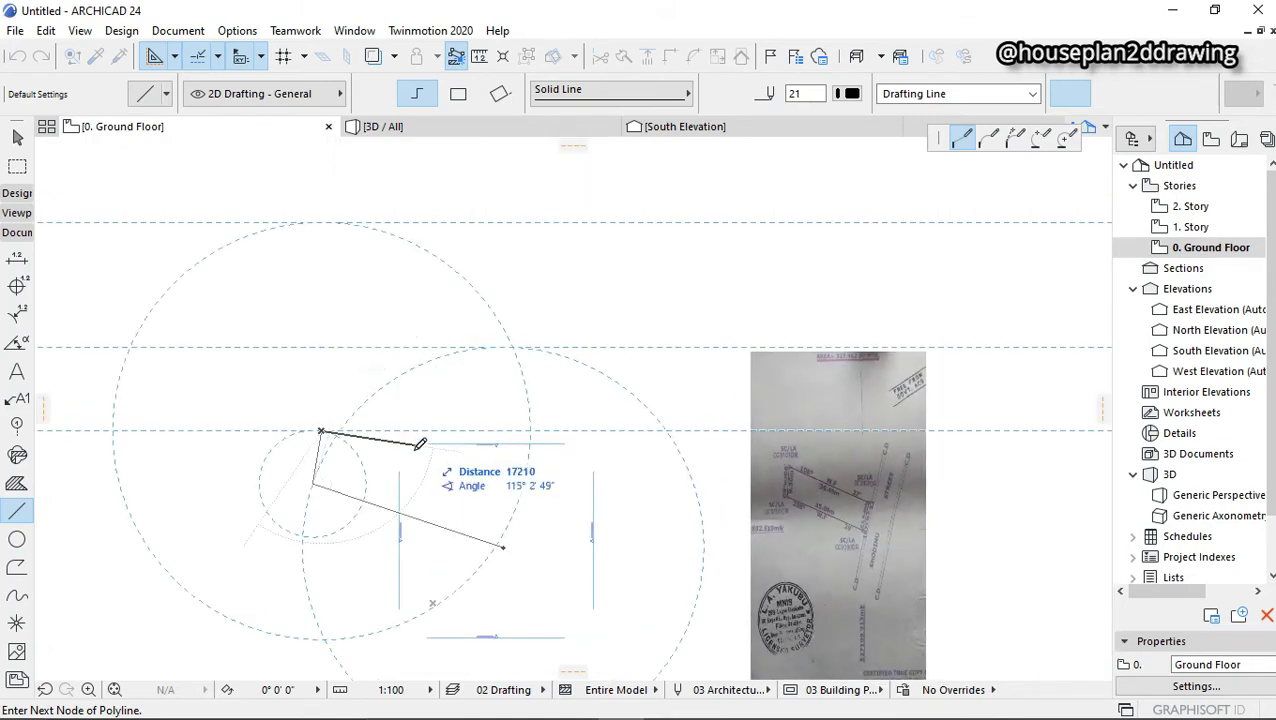
pyautogui.scroll(2, 350, 441)
pyautogui.click(298, 411)
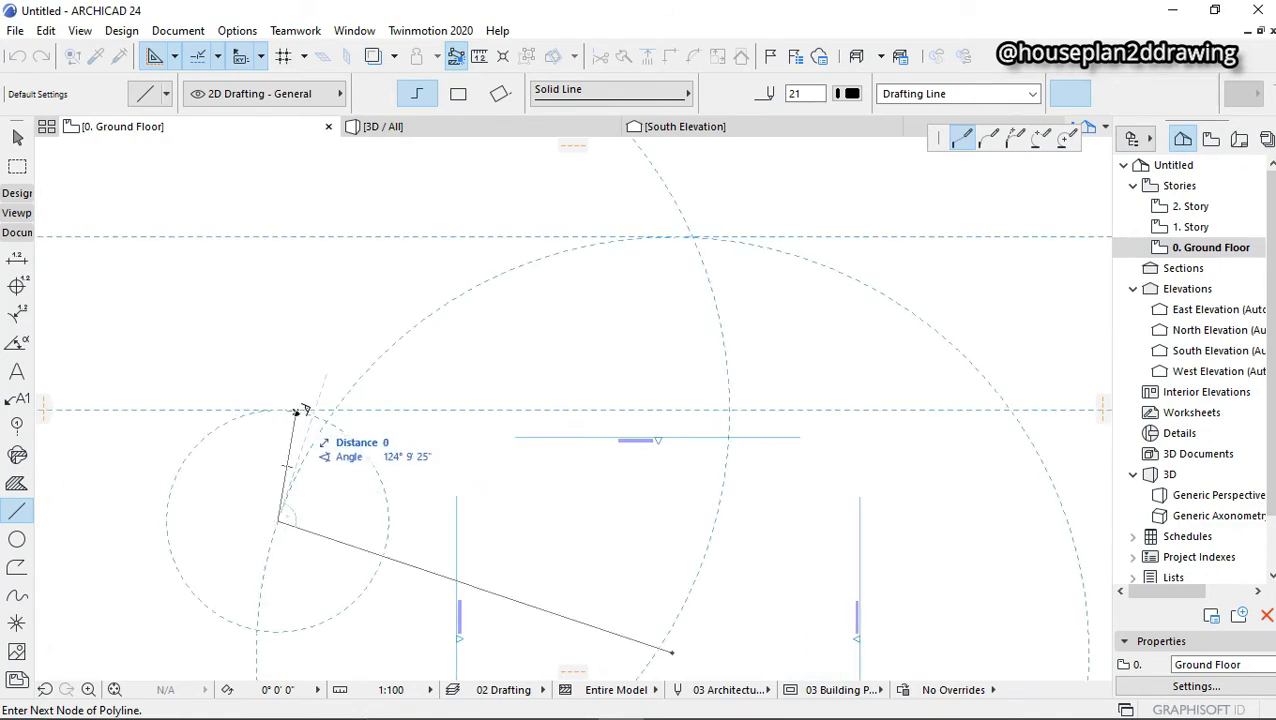
pyautogui.click(297, 411)
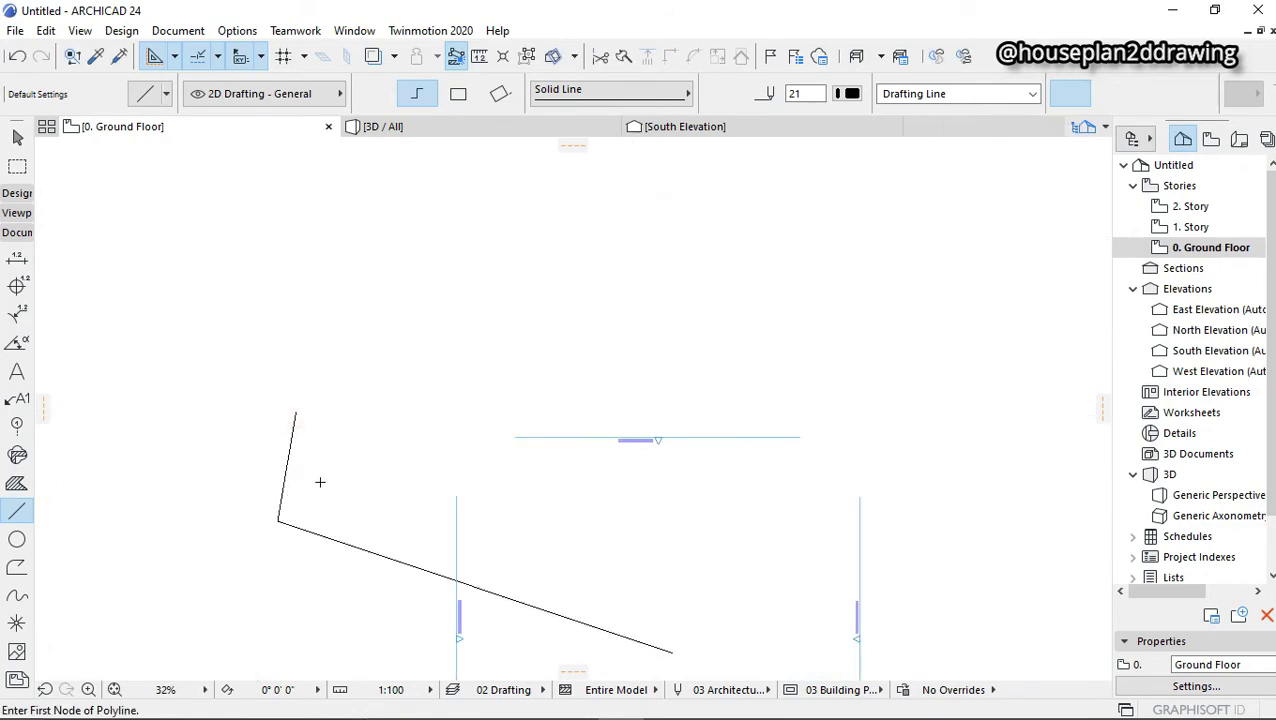
# - Start a new polyline at the short side's top end
pyautogui.scroll(-2, 350, 449)
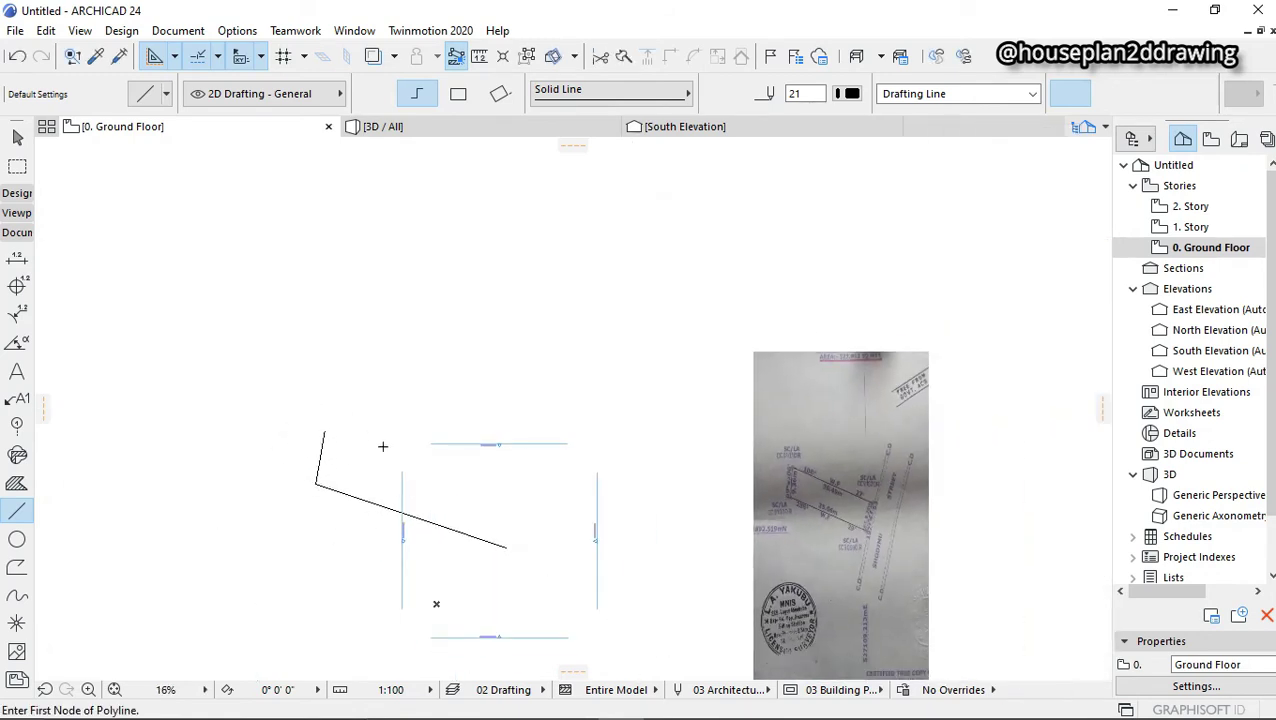
pyautogui.scroll(2, 470, 505)
pyautogui.scroll(1, 501, 612)
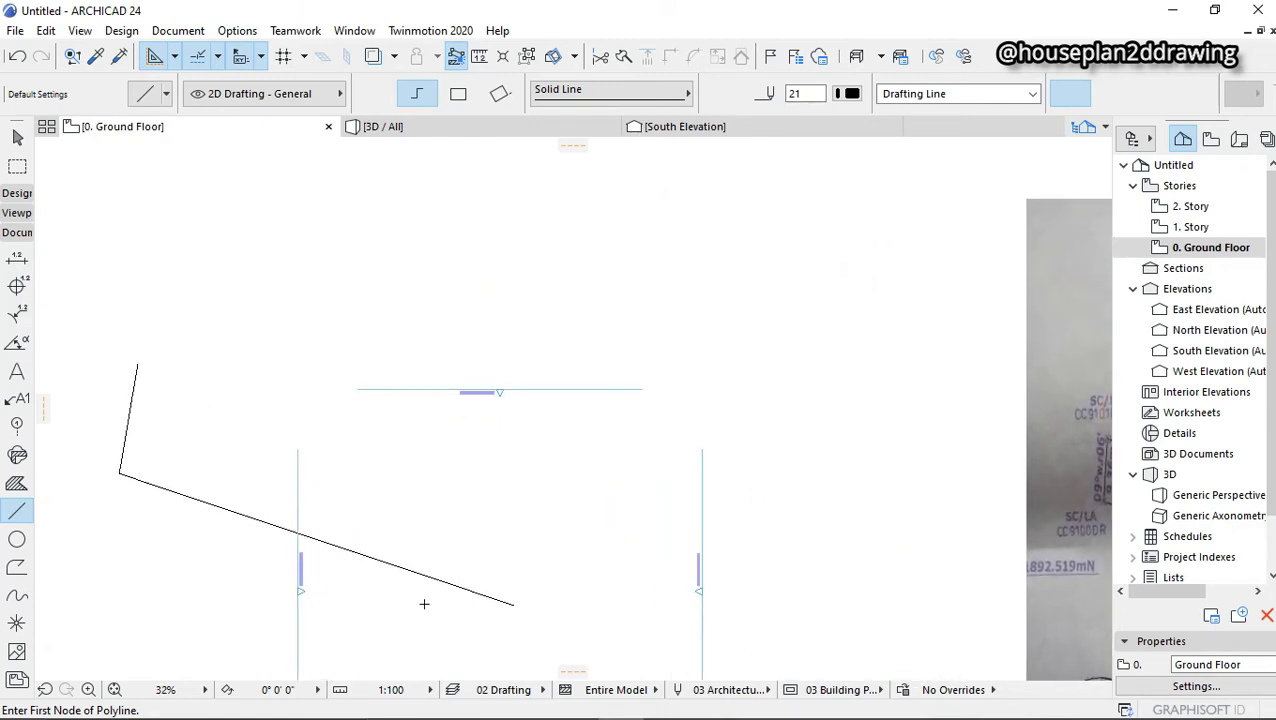
pyautogui.click(138, 364)
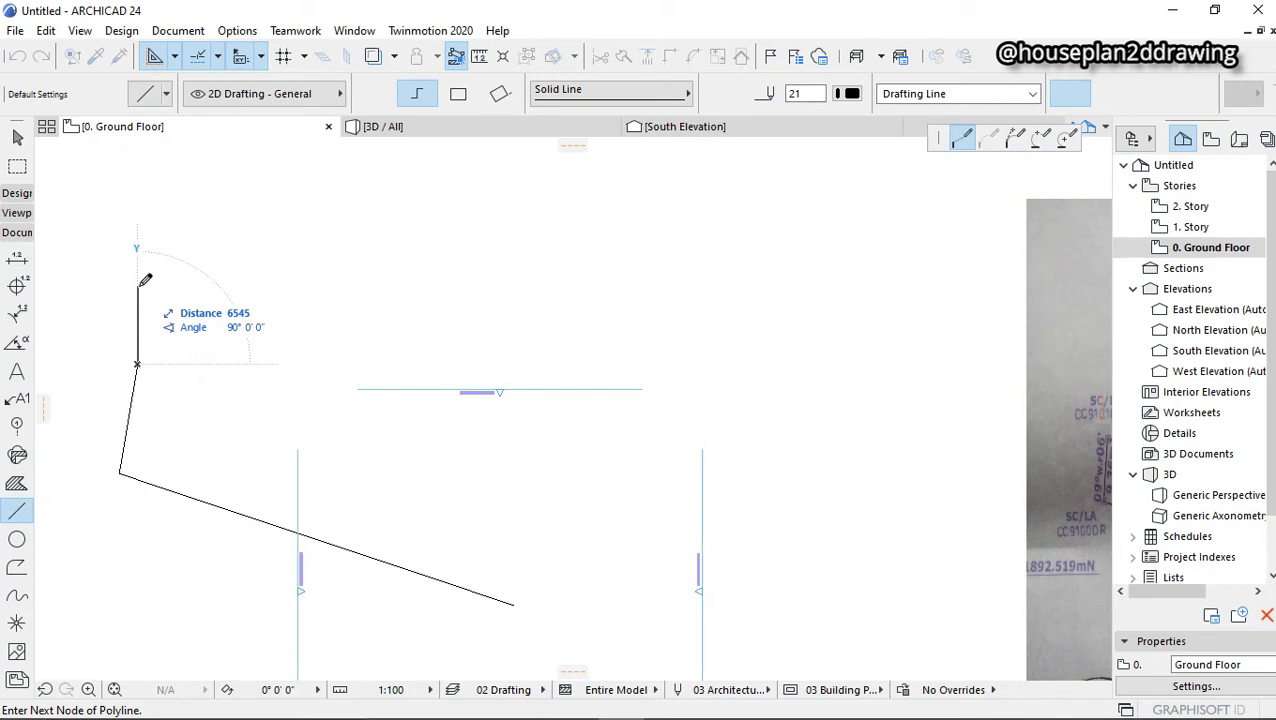
# - Draw a 36490 mm top side at -18° 27' parallel to the bottom side and finish it
pyautogui.write('36490')
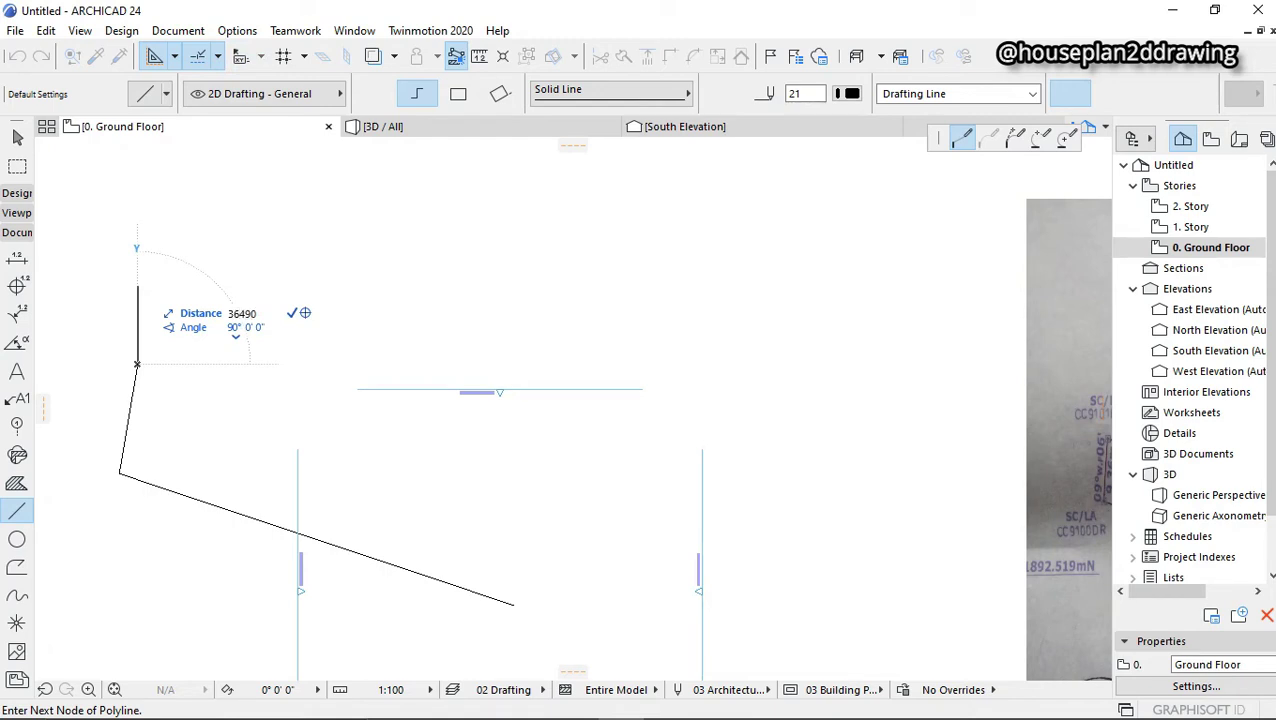
pyautogui.press('Tab')
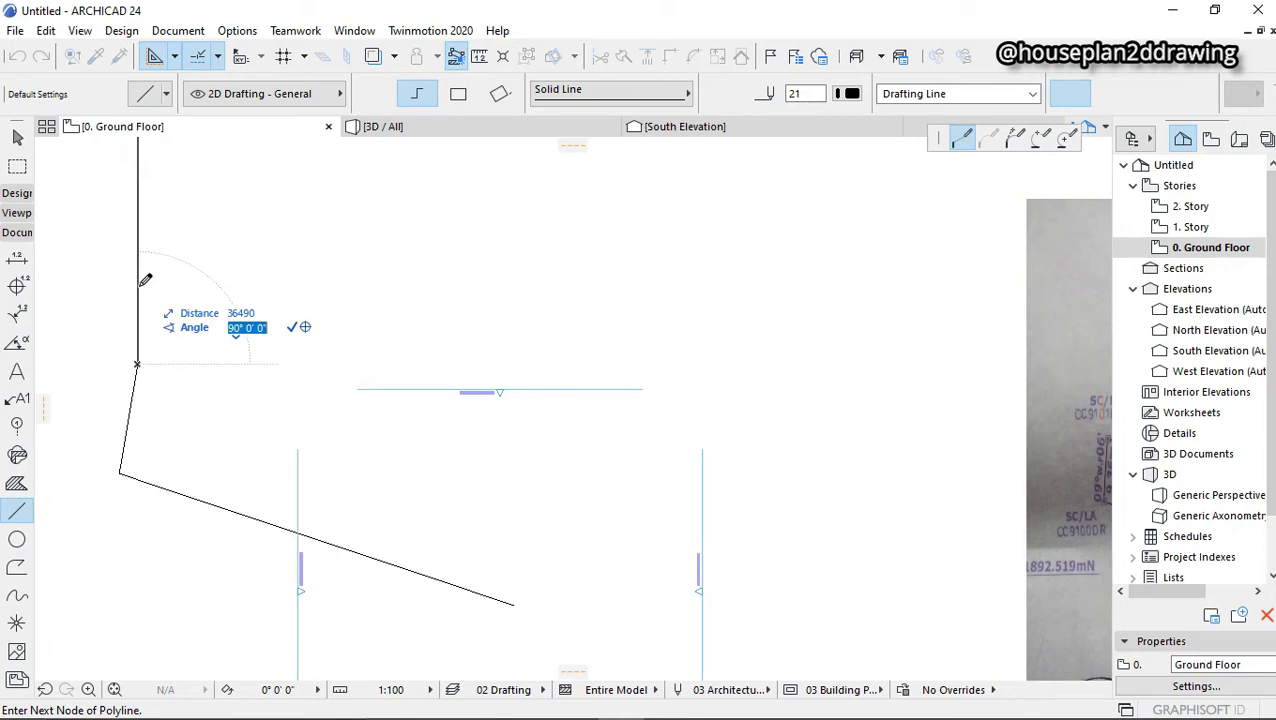
pyautogui.press('BackSpace')
pyautogui.click(550, 497)
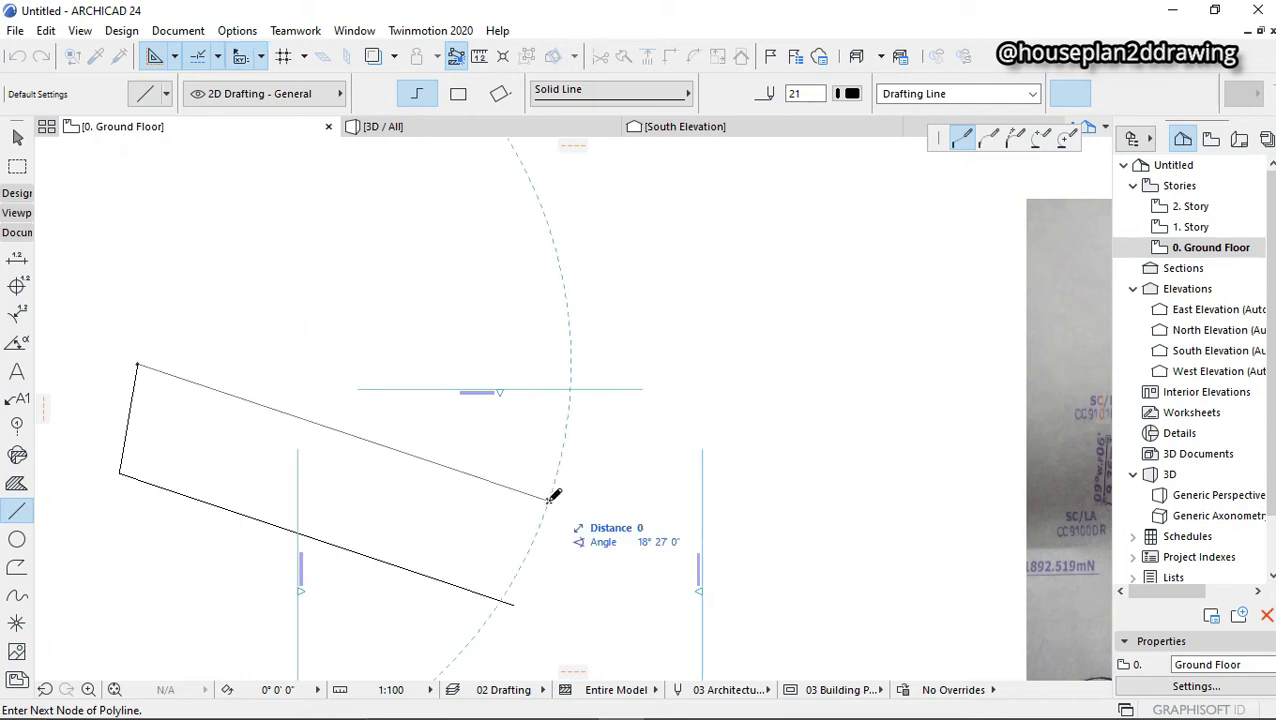
pyautogui.press('BackSpace')
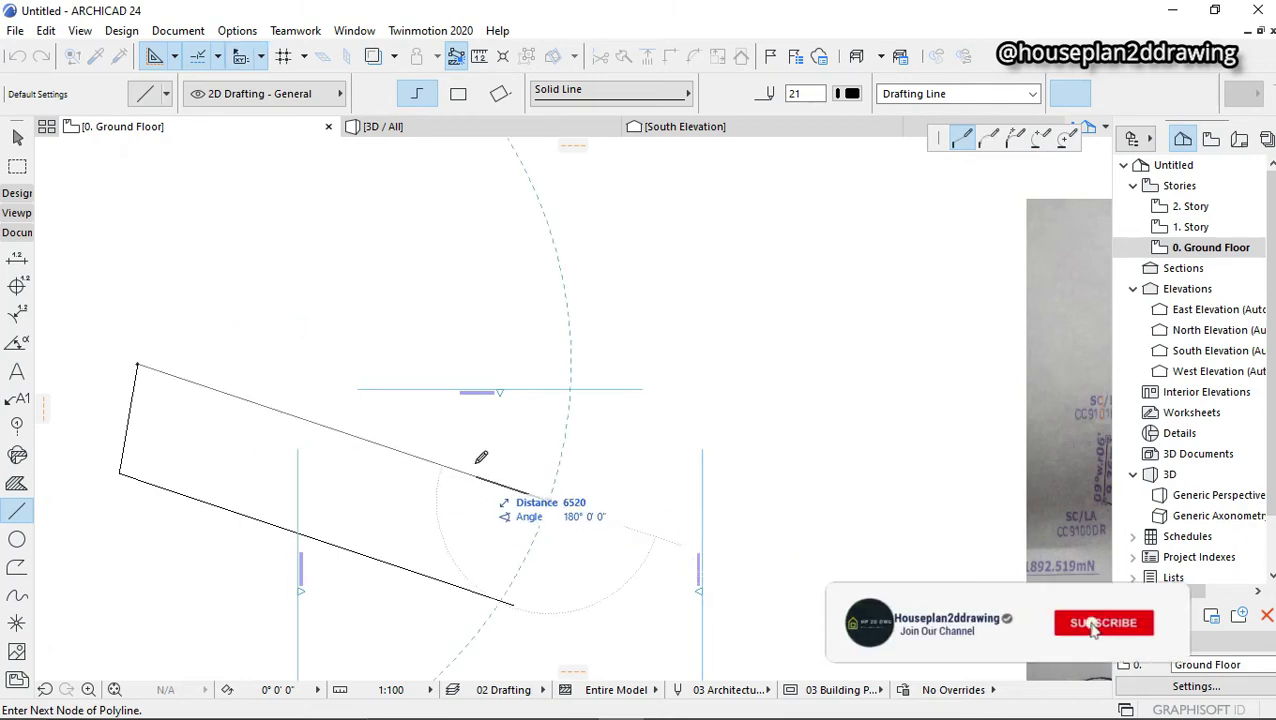
pyautogui.scroll(-3, 481, 450)
pyautogui.scroll(5, 507, 529)
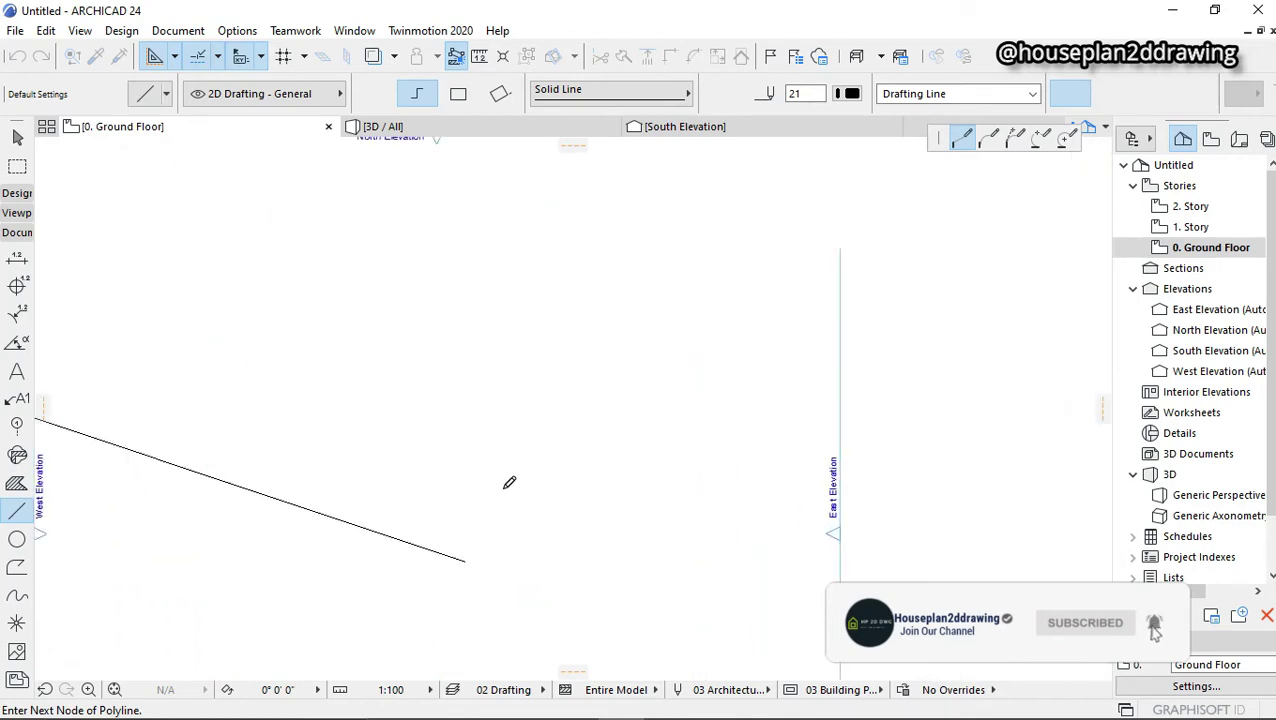
pyautogui.doubleClick(539, 346)
pyautogui.scroll(1, 539, 346)
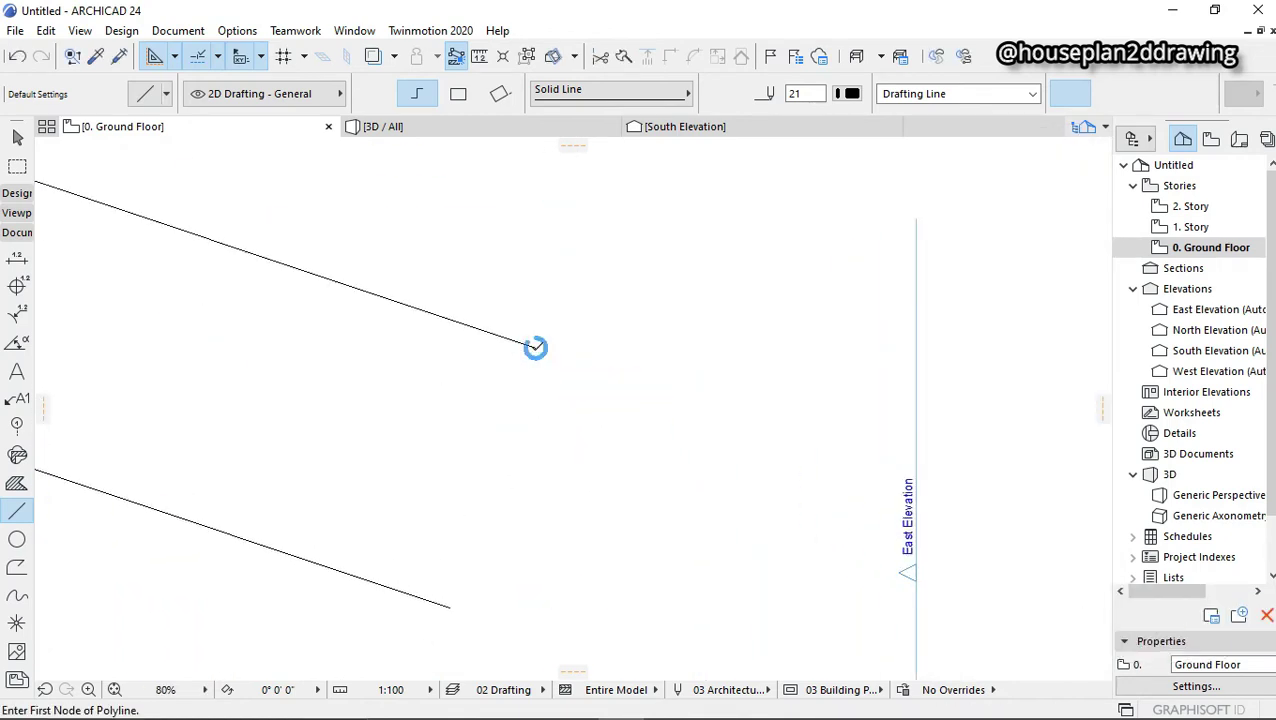
# - From the top side's right end, draw a 9260 mm leg at -107° 53' to the bottom side's end
pyautogui.click(535, 347)
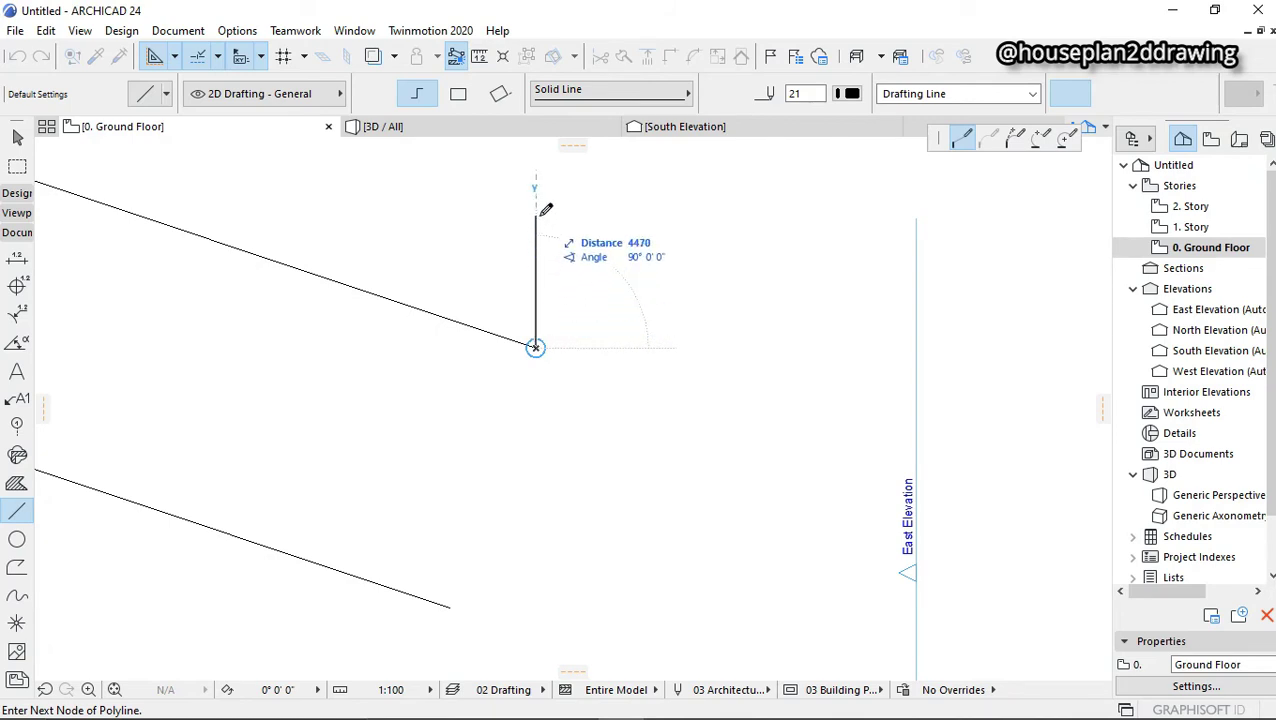
pyautogui.scroll(-3, 603, 427)
pyautogui.scroll(-1, 575, 383)
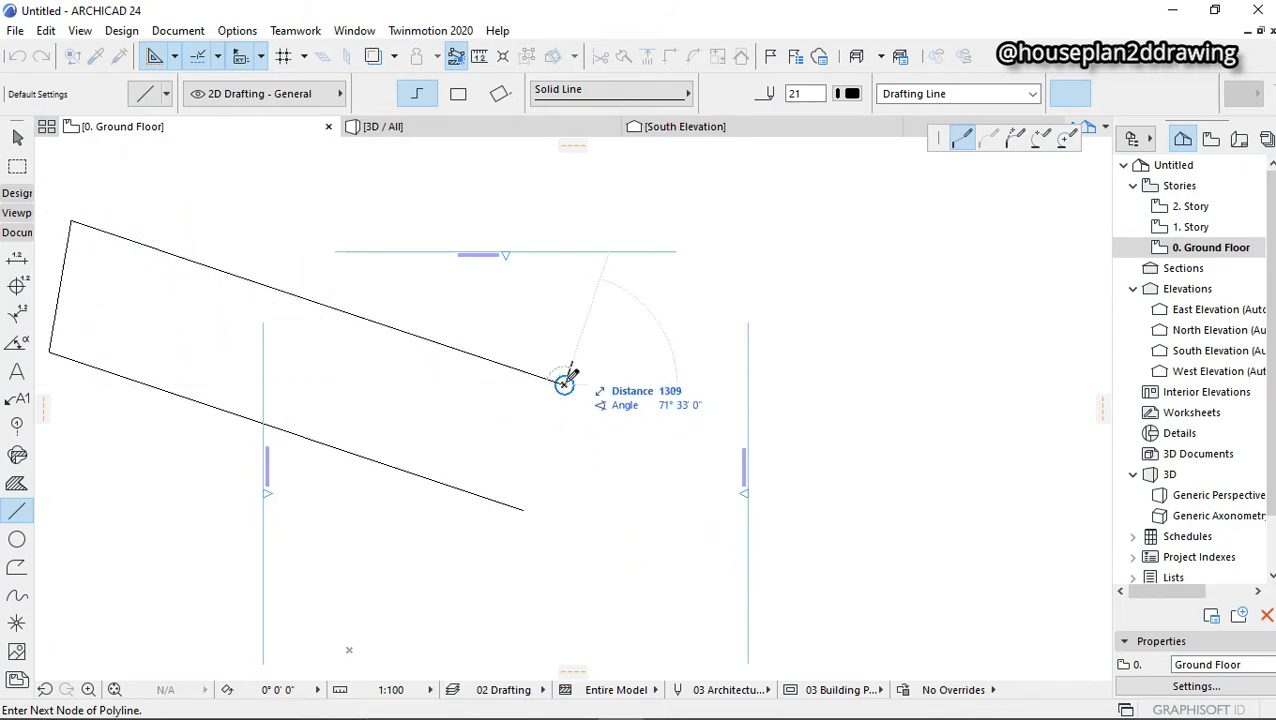
pyautogui.scroll(2, 572, 400)
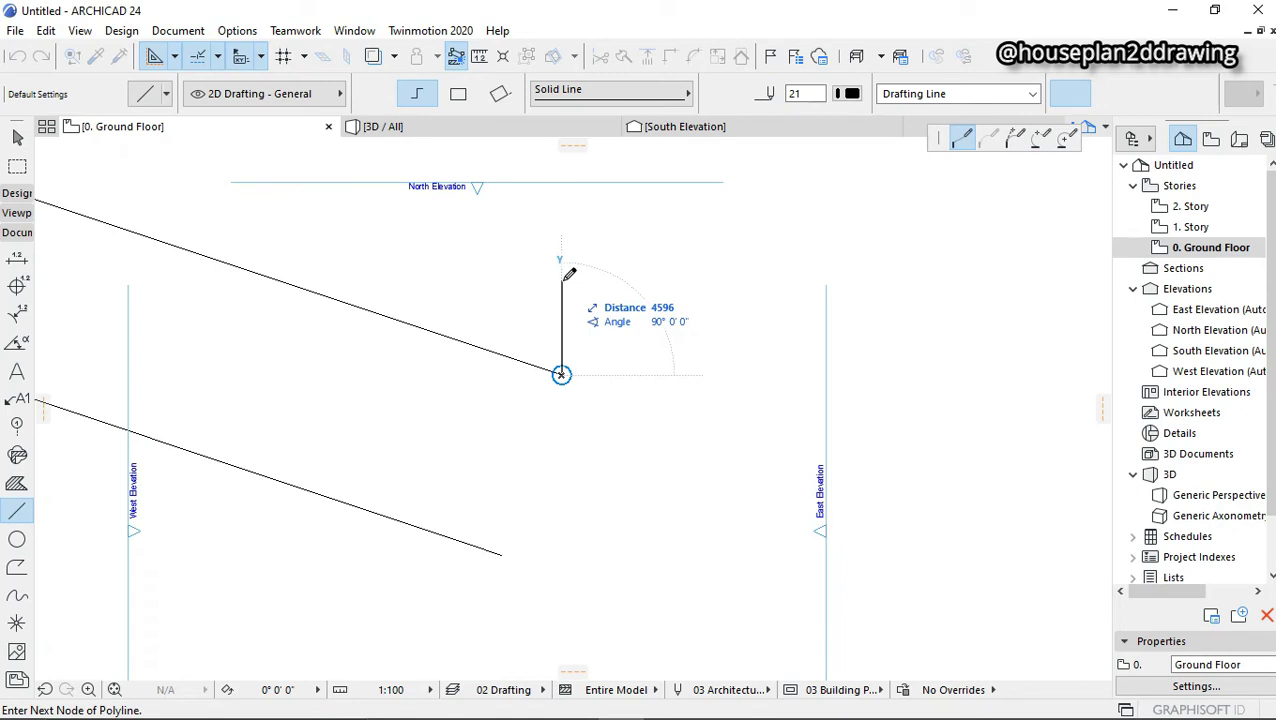
pyautogui.write('9260')
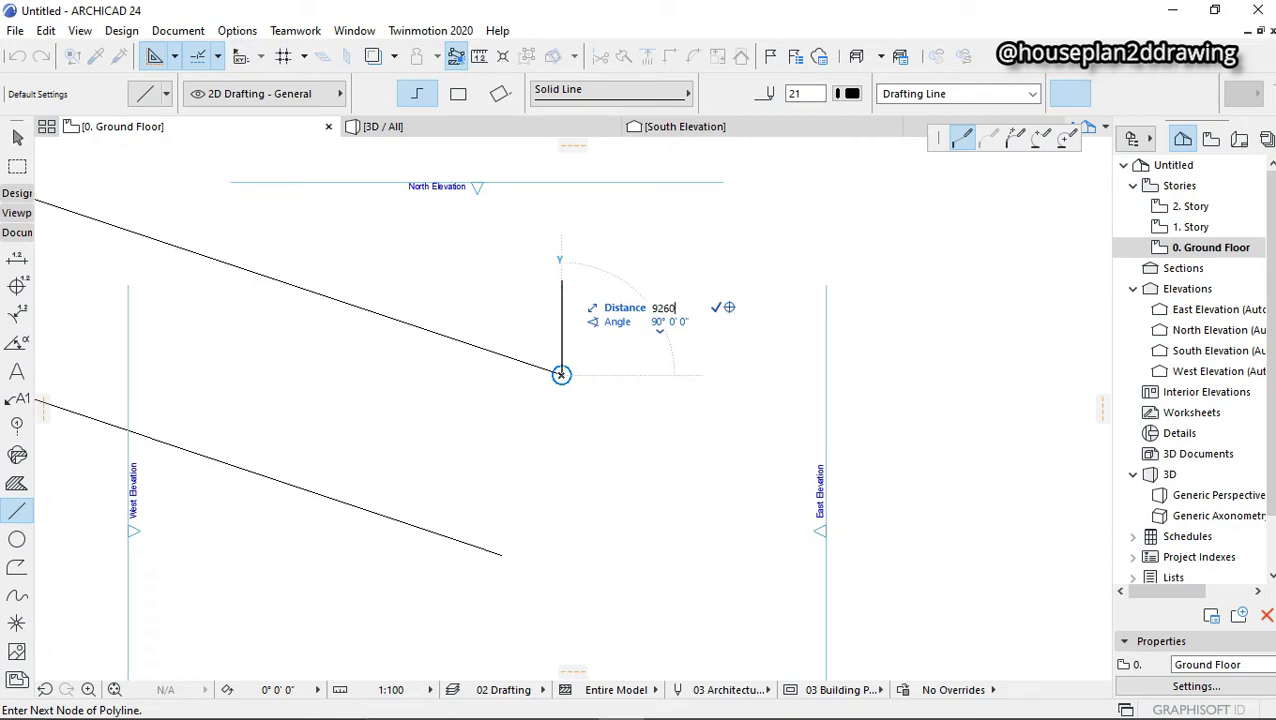
pyautogui.press('Tab')
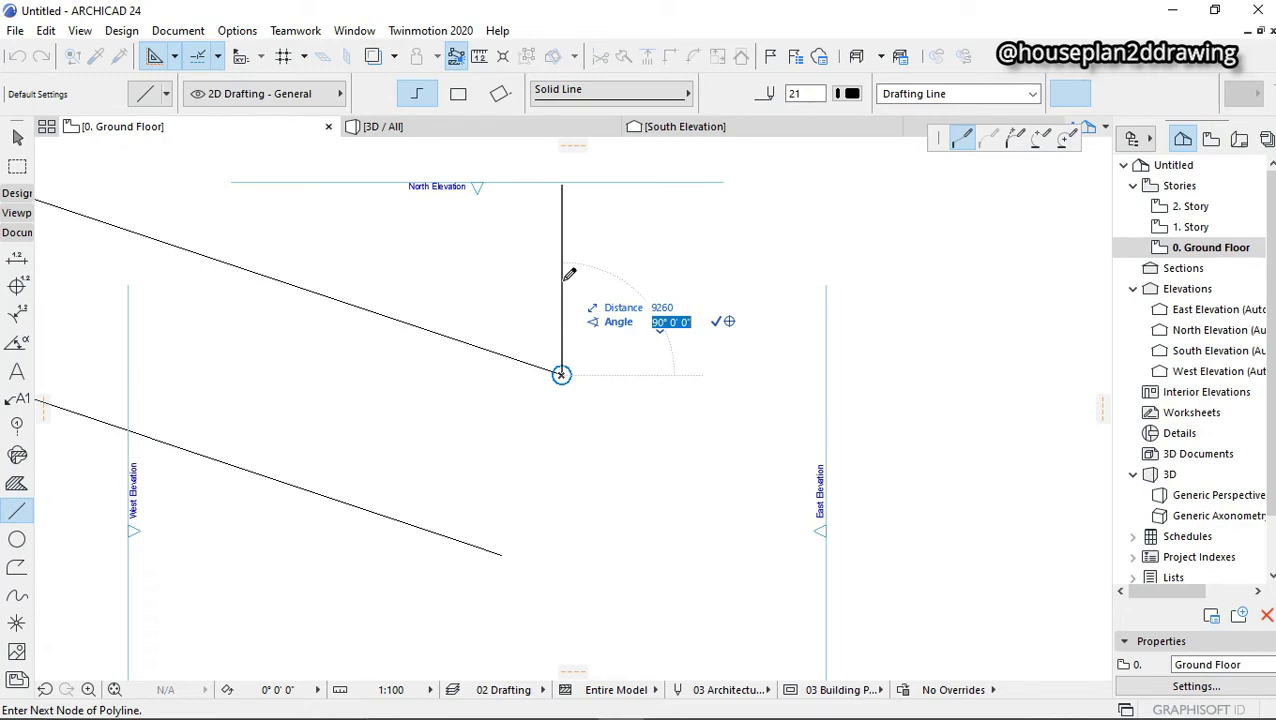
pyautogui.press('BackSpace')
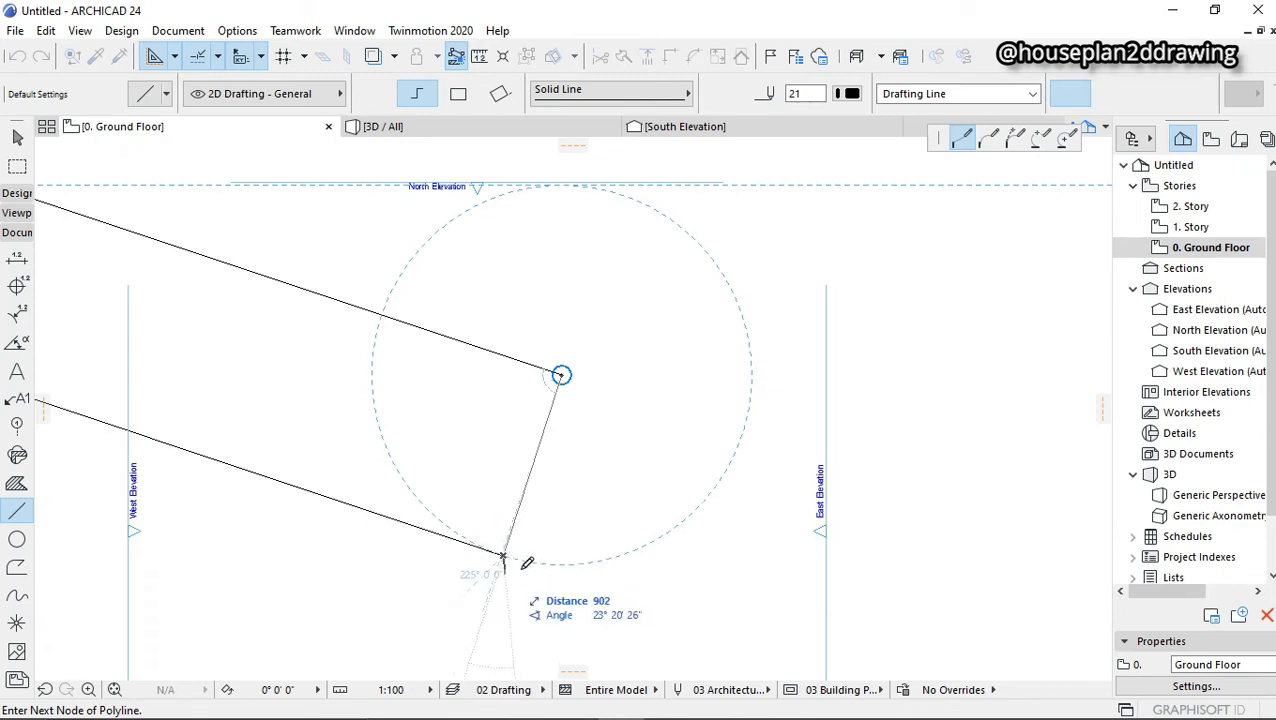
pyautogui.scroll(-4, 535, 404)
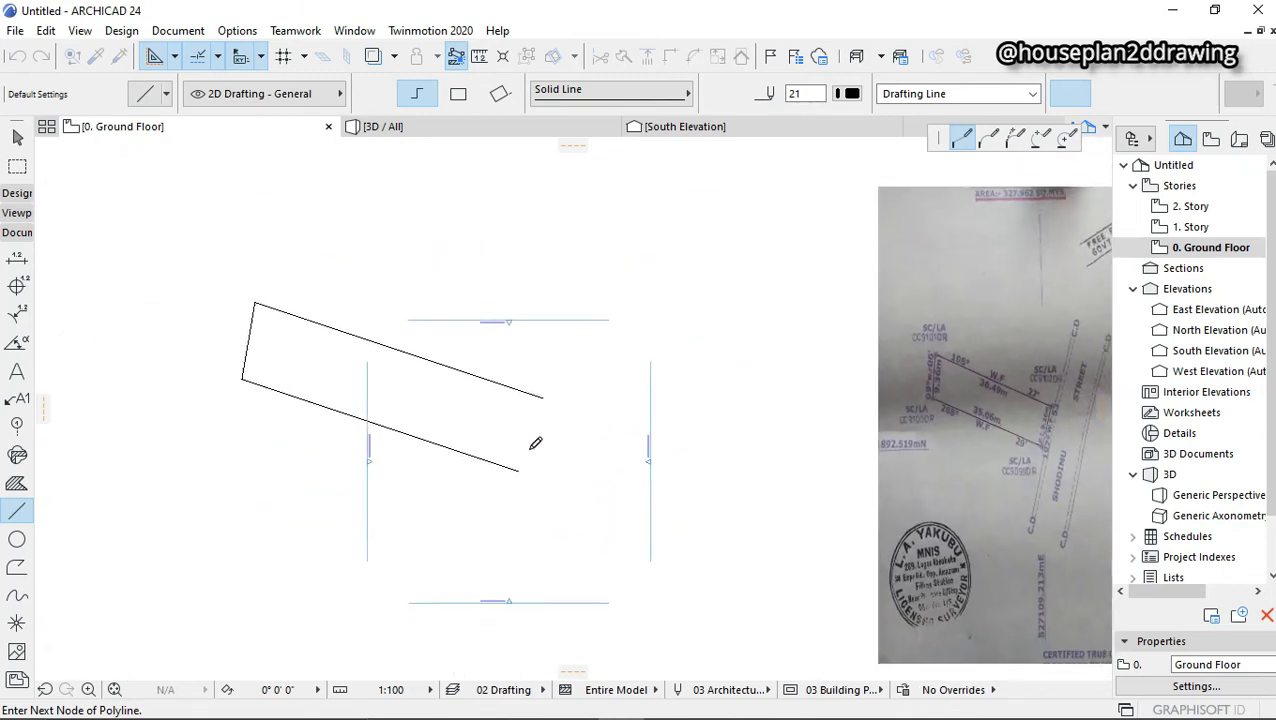
# - Finish the closing side line at the bottom line's end
pyautogui.scroll(4, 523, 478)
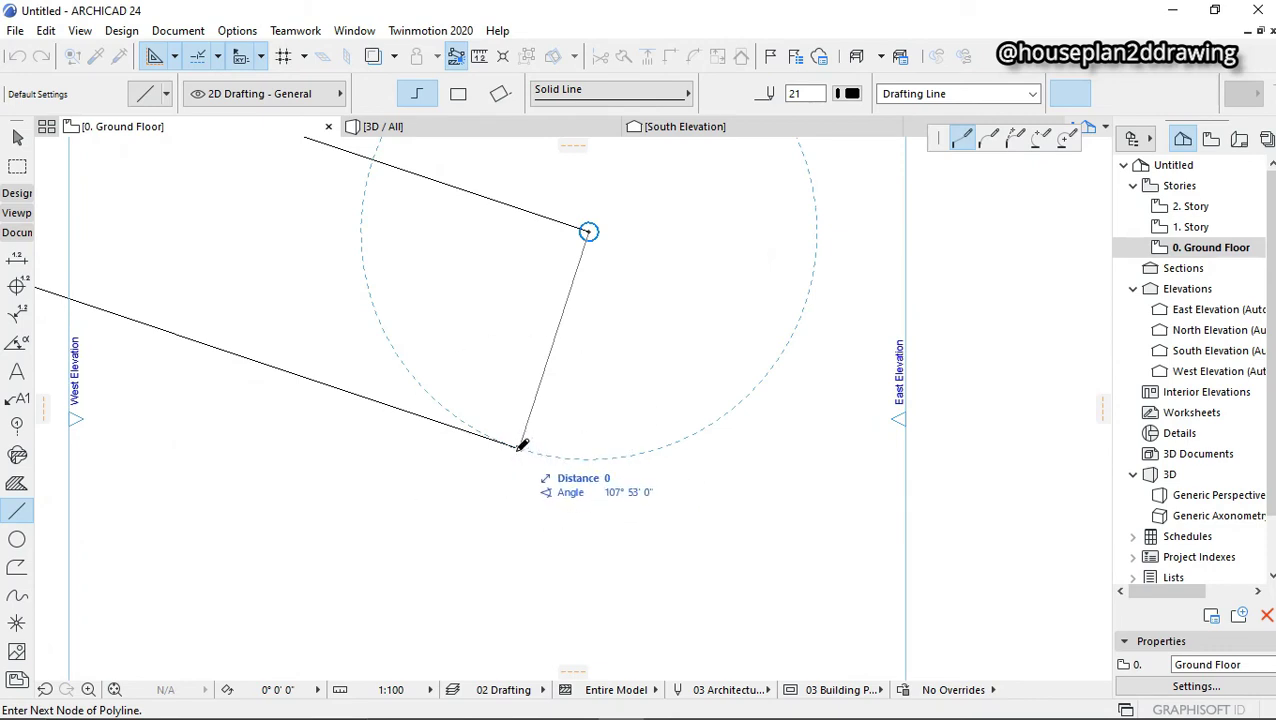
pyautogui.click(520, 448)
pyautogui.scroll(12, 516, 457)
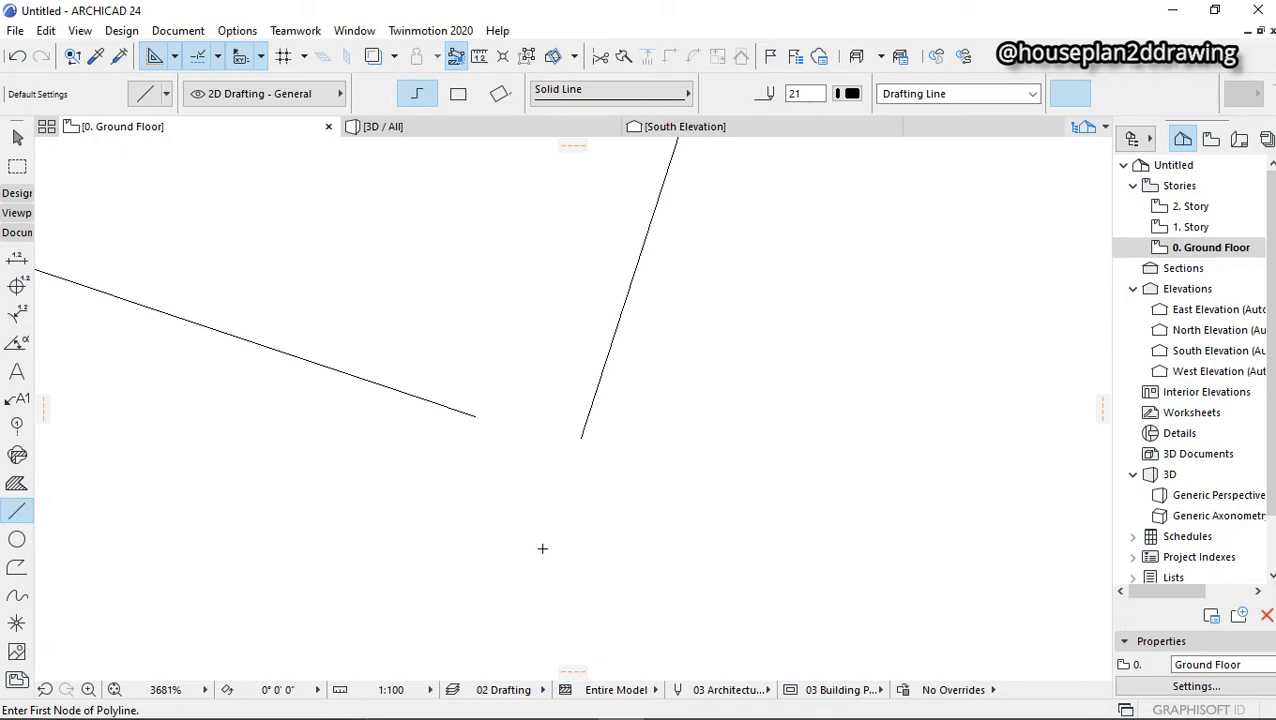
# - Stretch each boundary line's end so it overshoots past the other line
pyautogui.press('Escape')
pyautogui.click(450, 408)
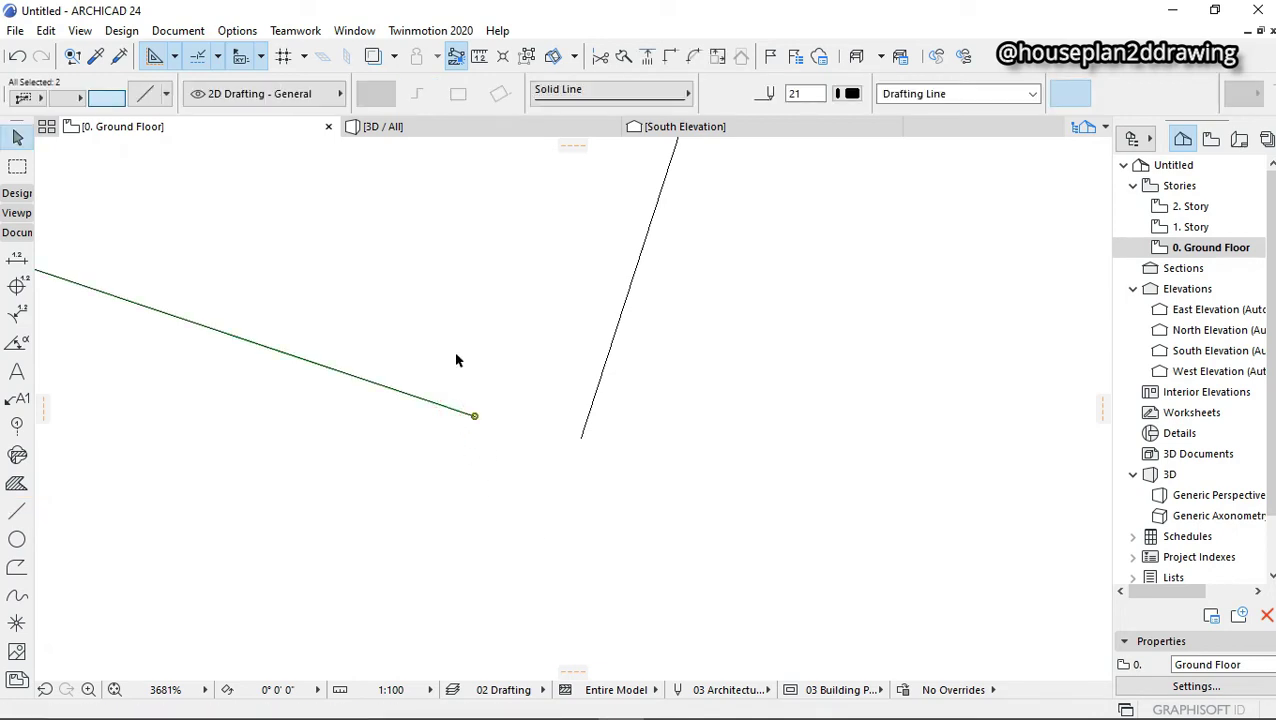
pyautogui.click(493, 449)
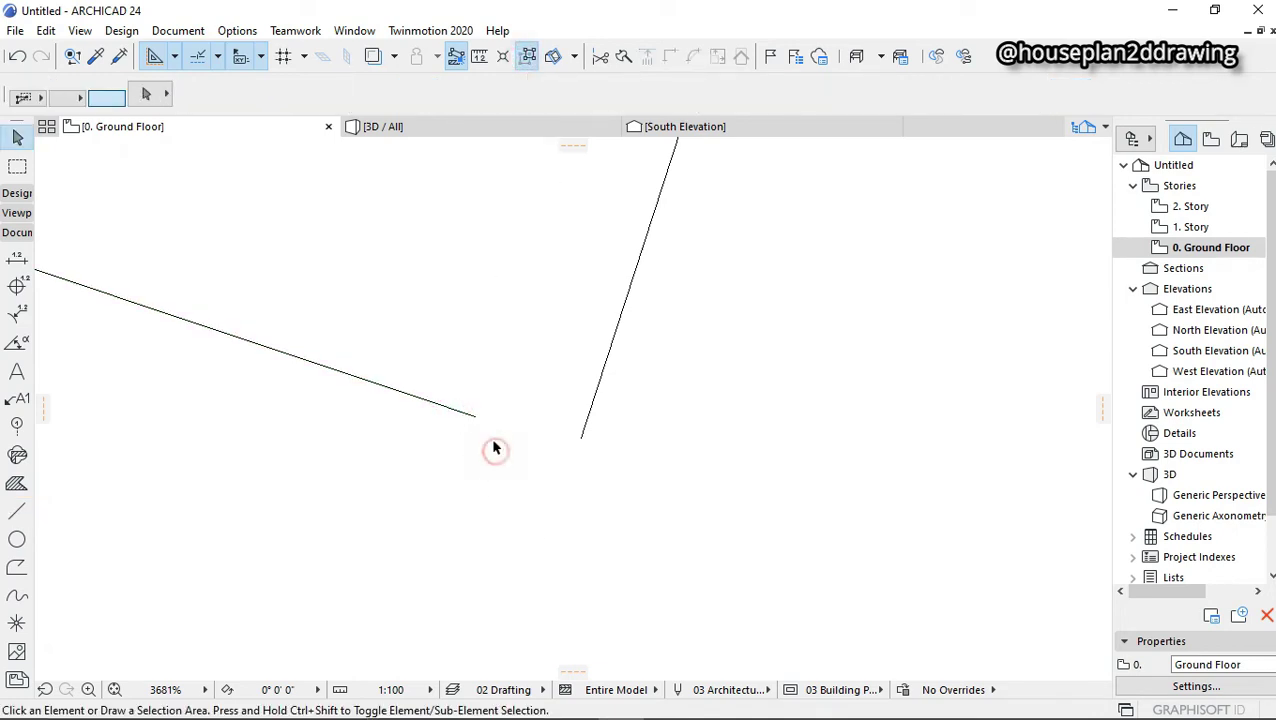
pyautogui.click(476, 417)
pyautogui.click(476, 416)
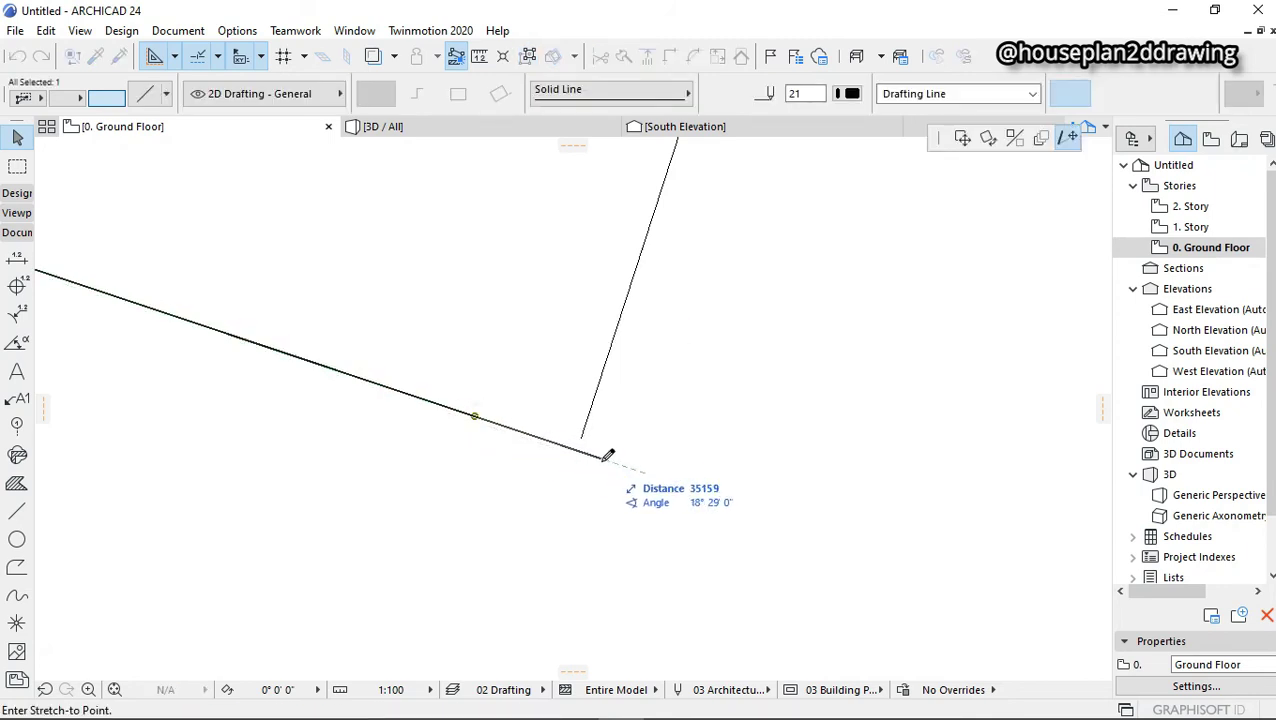
pyautogui.click(605, 456)
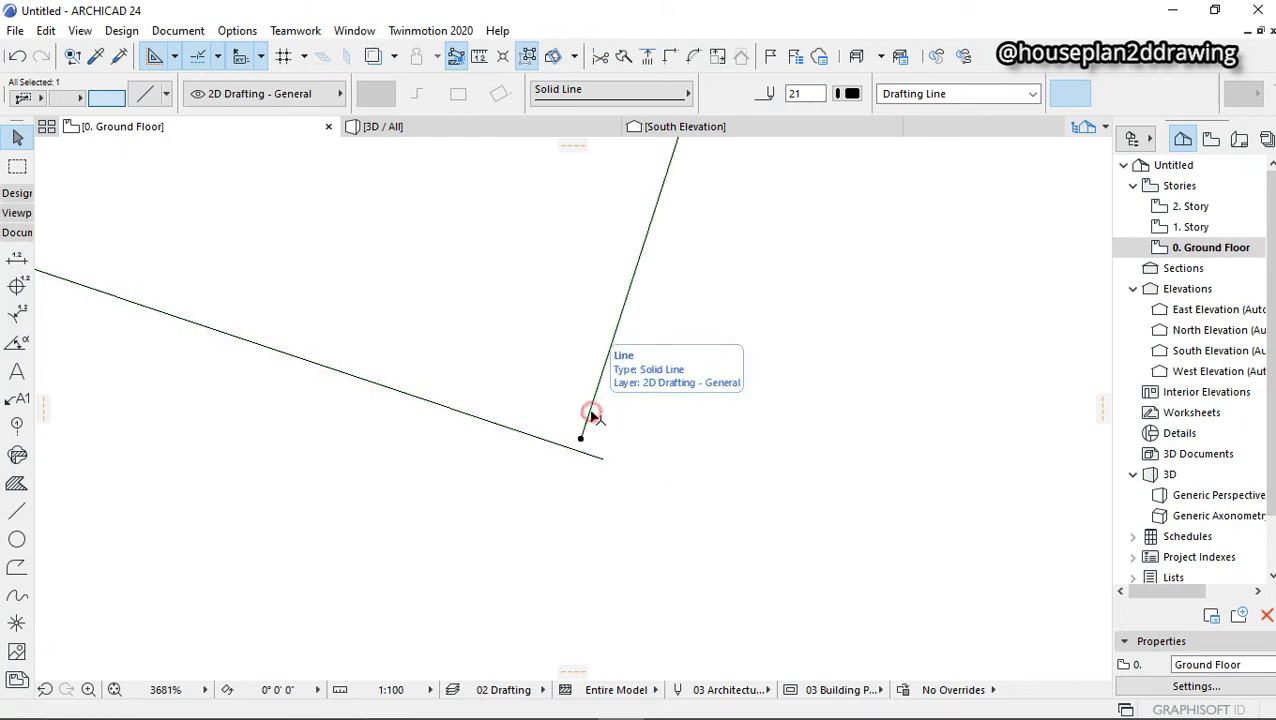
pyautogui.click(581, 438)
pyautogui.click(571, 466)
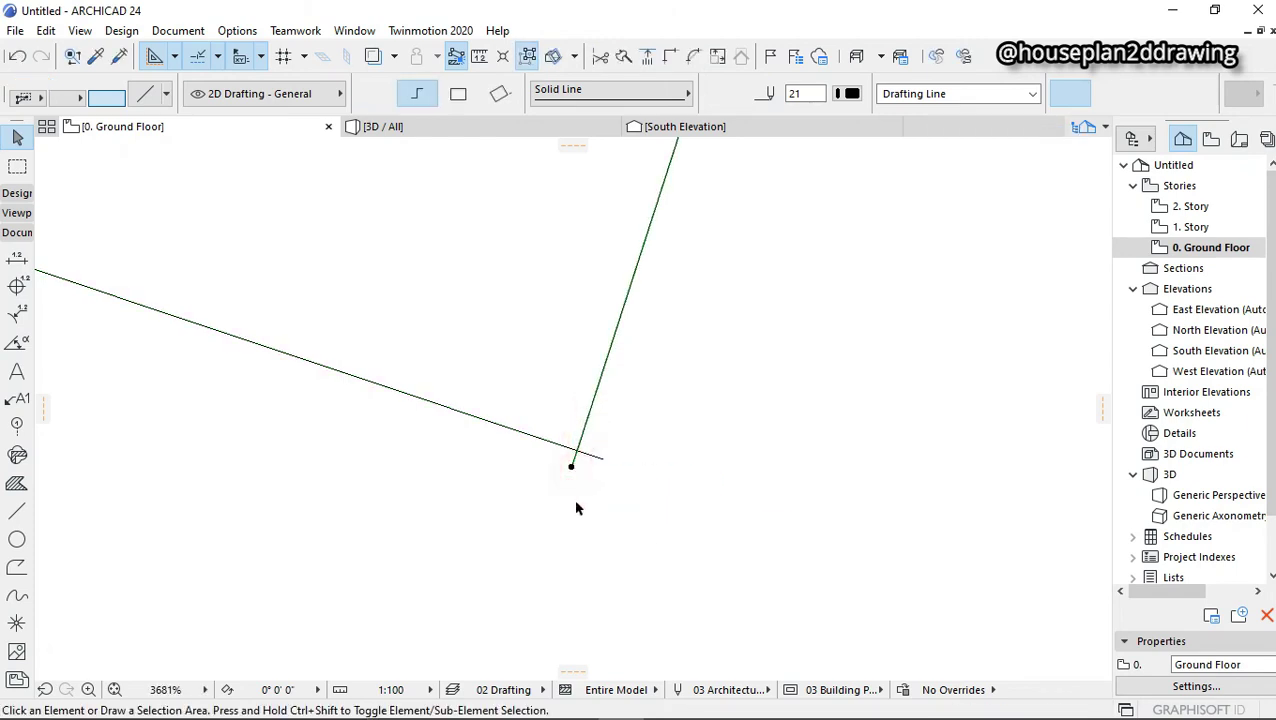
# - Trim the overshooting ends so the two lines meet at a clean corner
pyautogui.click(576, 508)
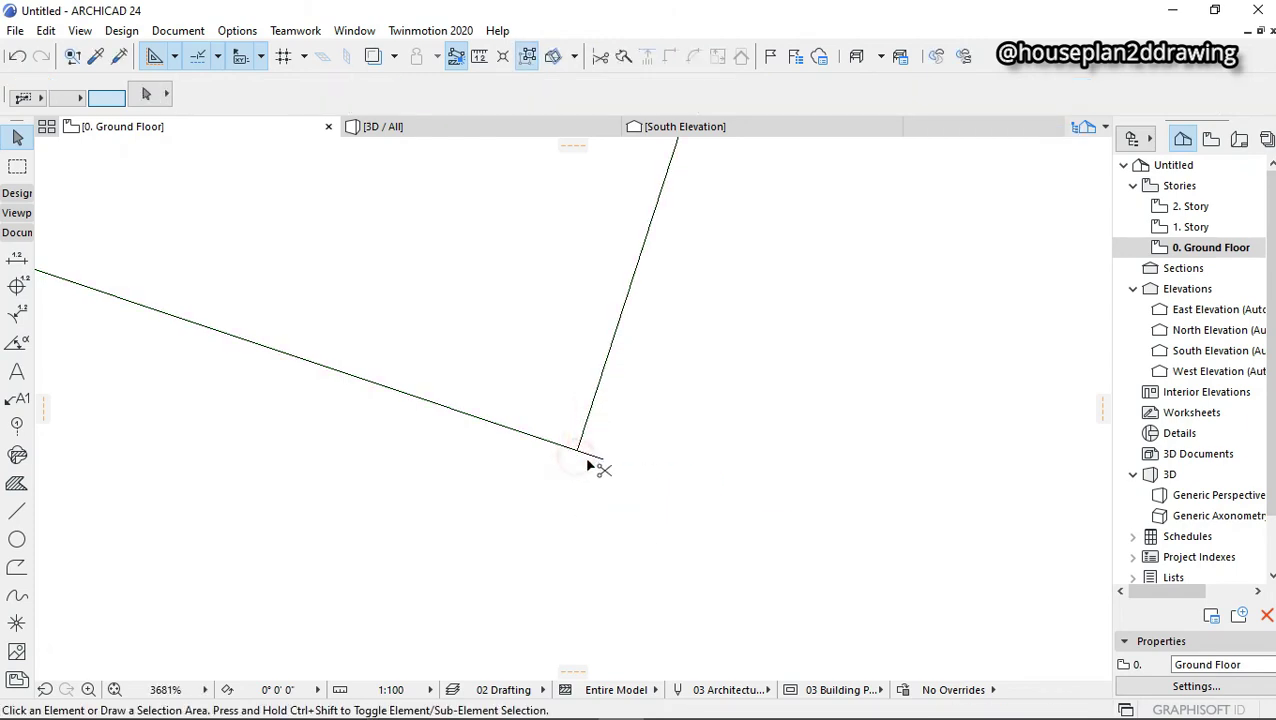
pyautogui.keyDown('ctrl'); pyautogui.click(590, 458); pyautogui.keyUp('ctrl')
pyautogui.scroll(-10, 586, 472)
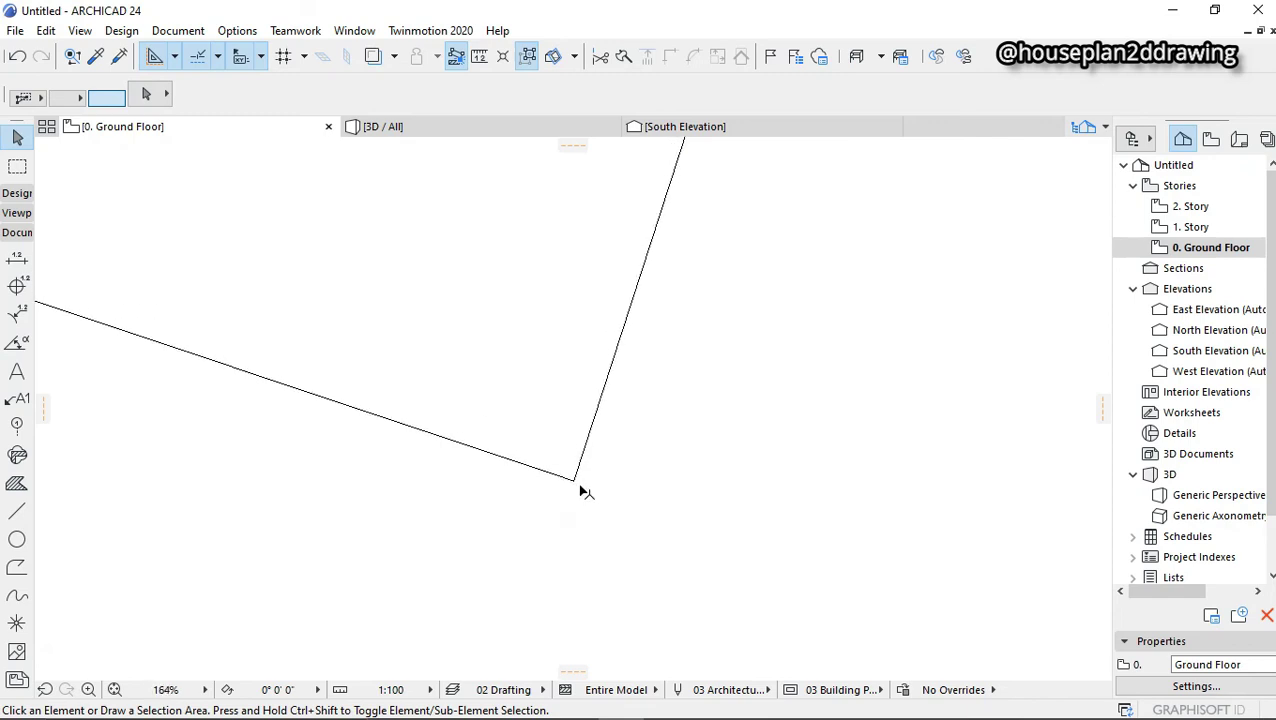
# - Select the survey plan image and drag it to a new position
pyautogui.scroll(-7, 586, 492)
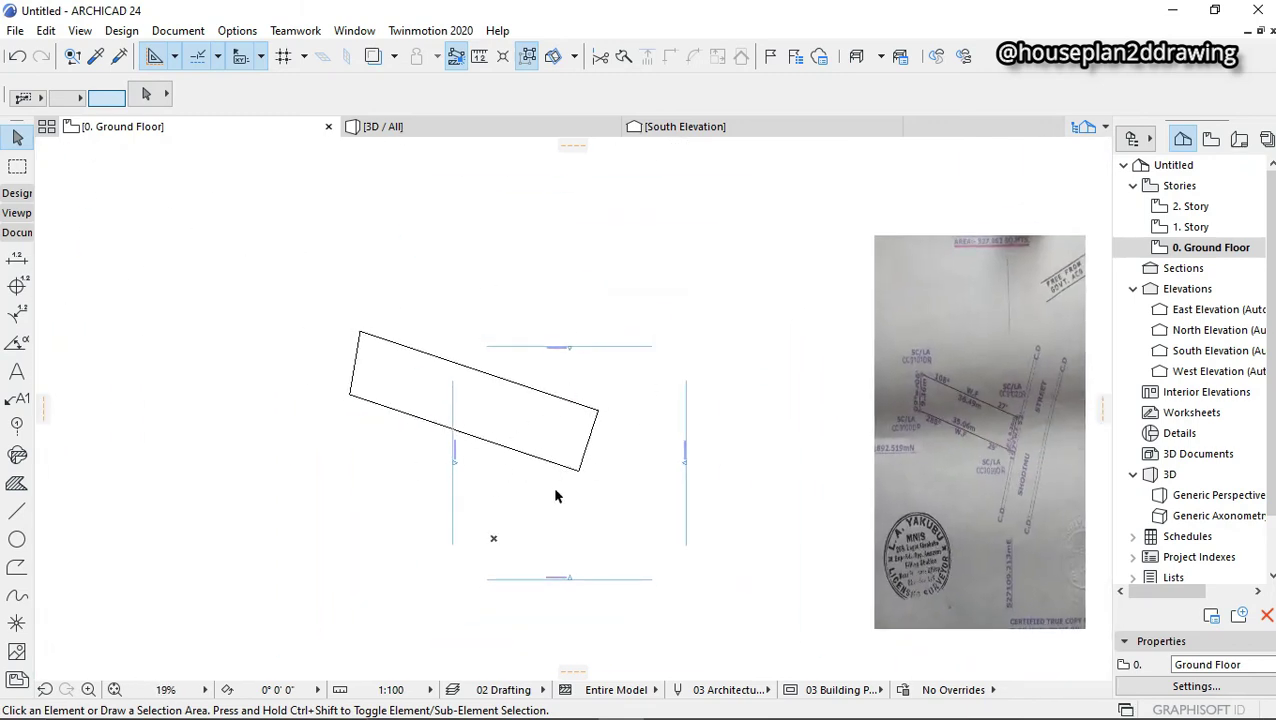
pyautogui.scroll(1, 548, 498)
pyautogui.scroll(-2, 828, 420)
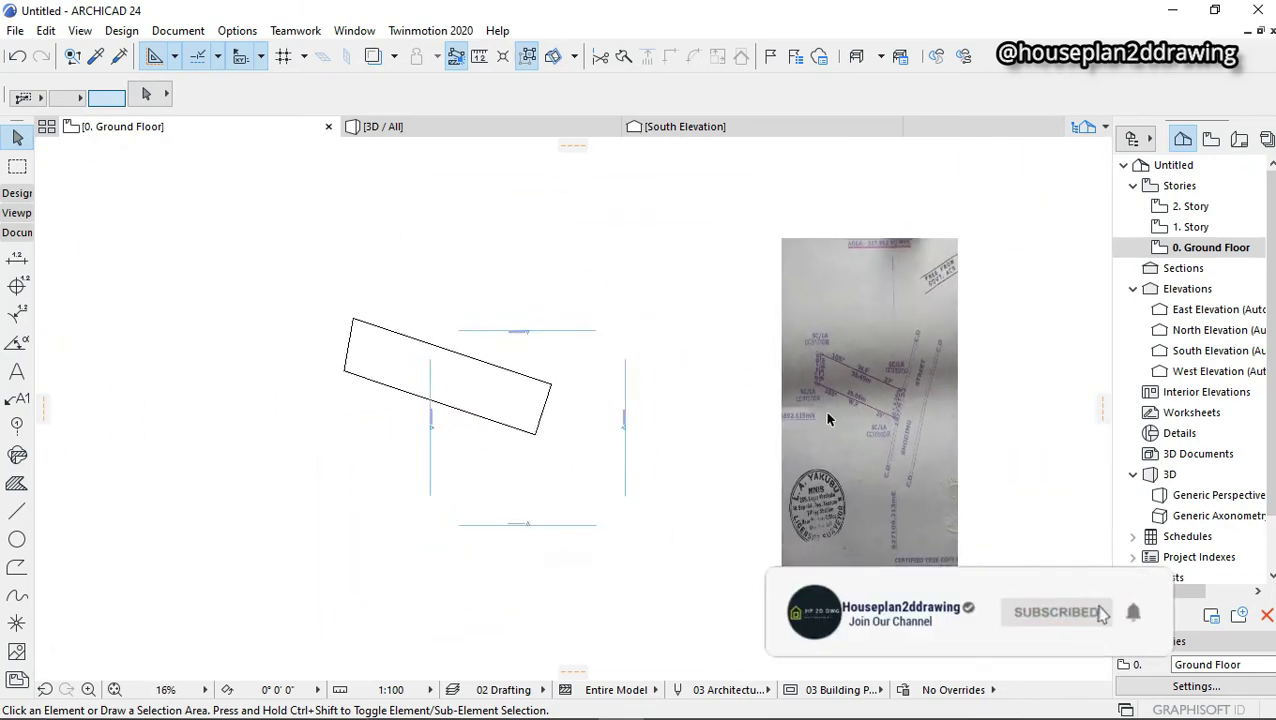
pyautogui.scroll(3, 828, 420)
pyautogui.scroll(-2, 891, 416)
pyautogui.click(893, 425)
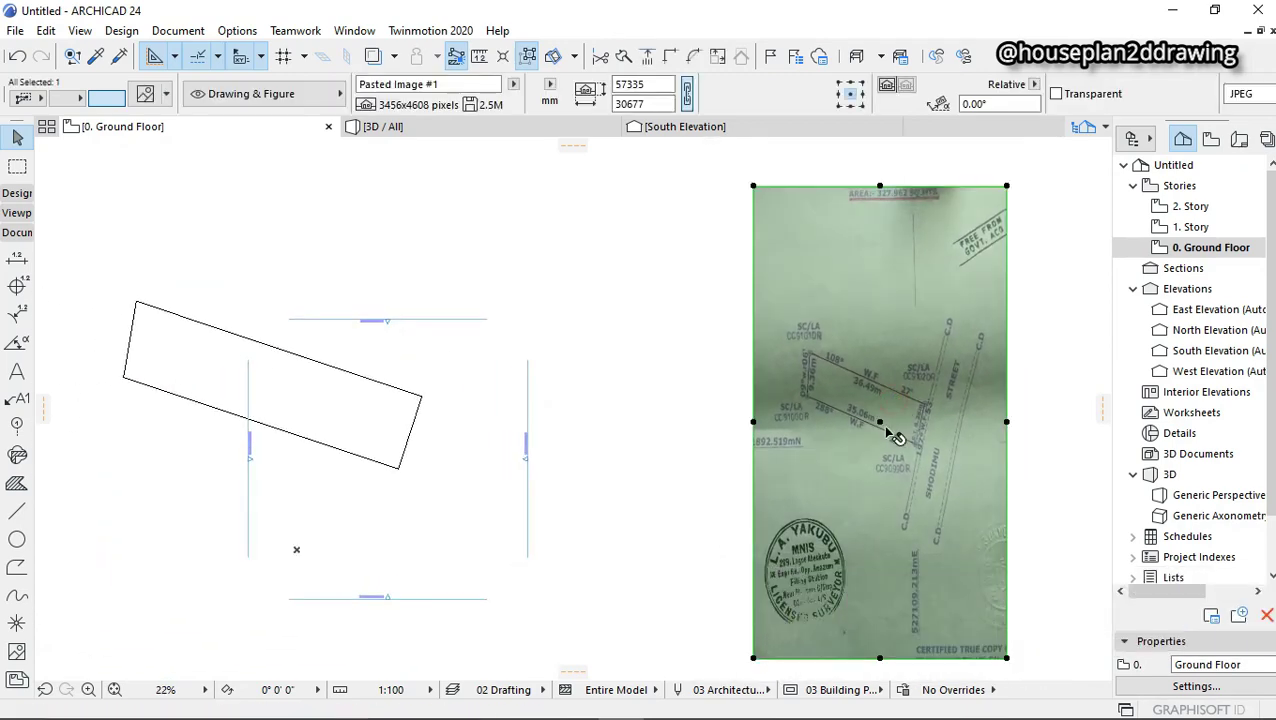
pyautogui.click(882, 422)
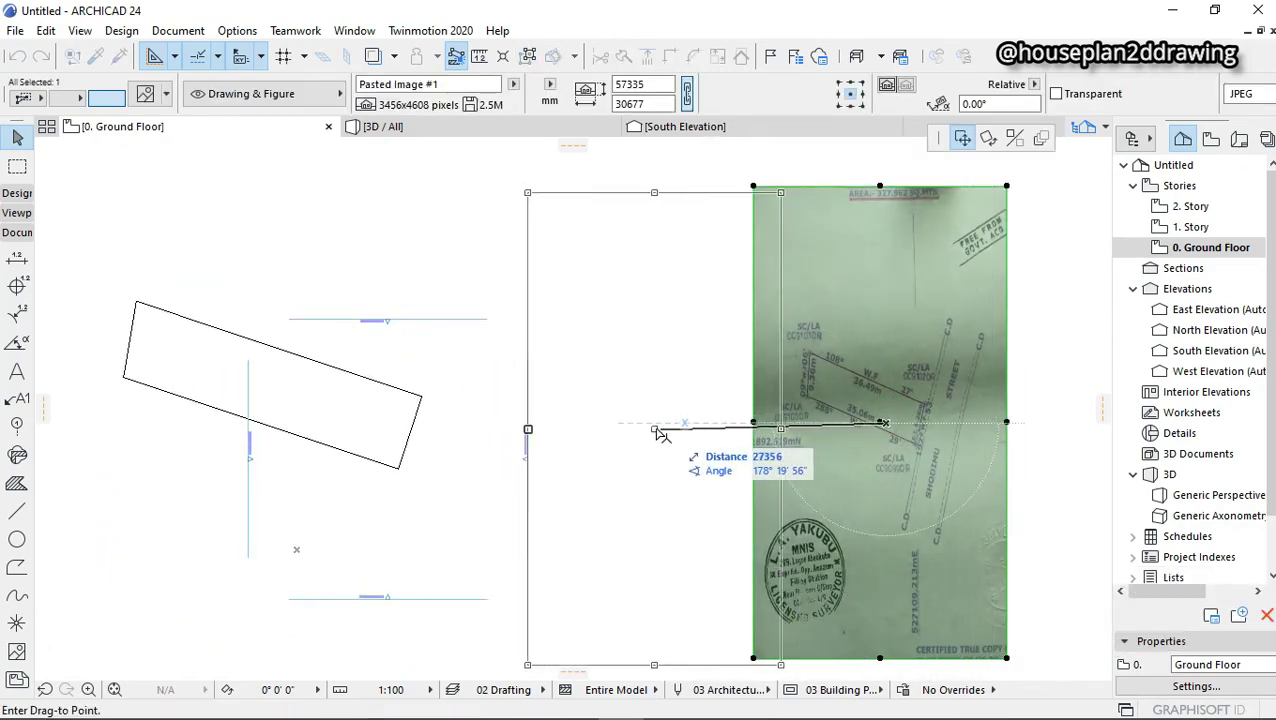
pyautogui.click(584, 427)
# - Move the survey image again so it sits clear, right of the plot outline, then deselect it
pyautogui.scroll(1, 560, 458)
pyautogui.scroll(-2, 645, 442)
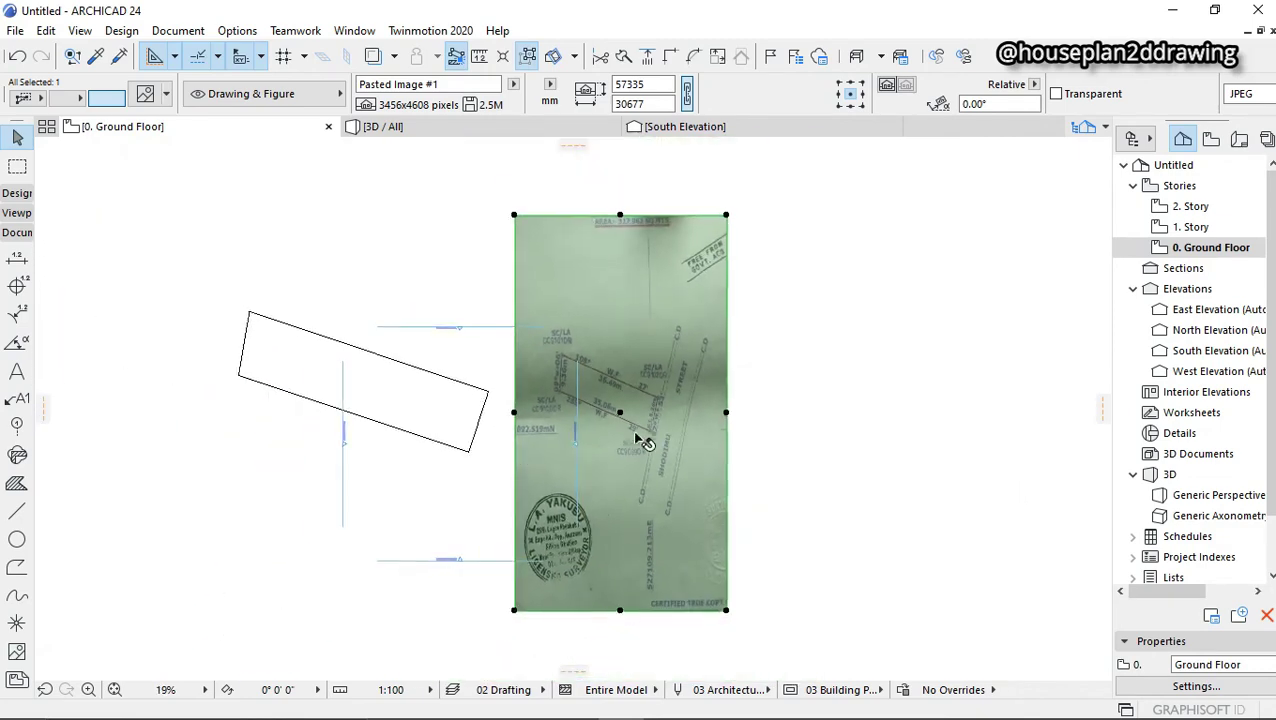
pyautogui.scroll(2, 645, 442)
pyautogui.scroll(-1, 355, 402)
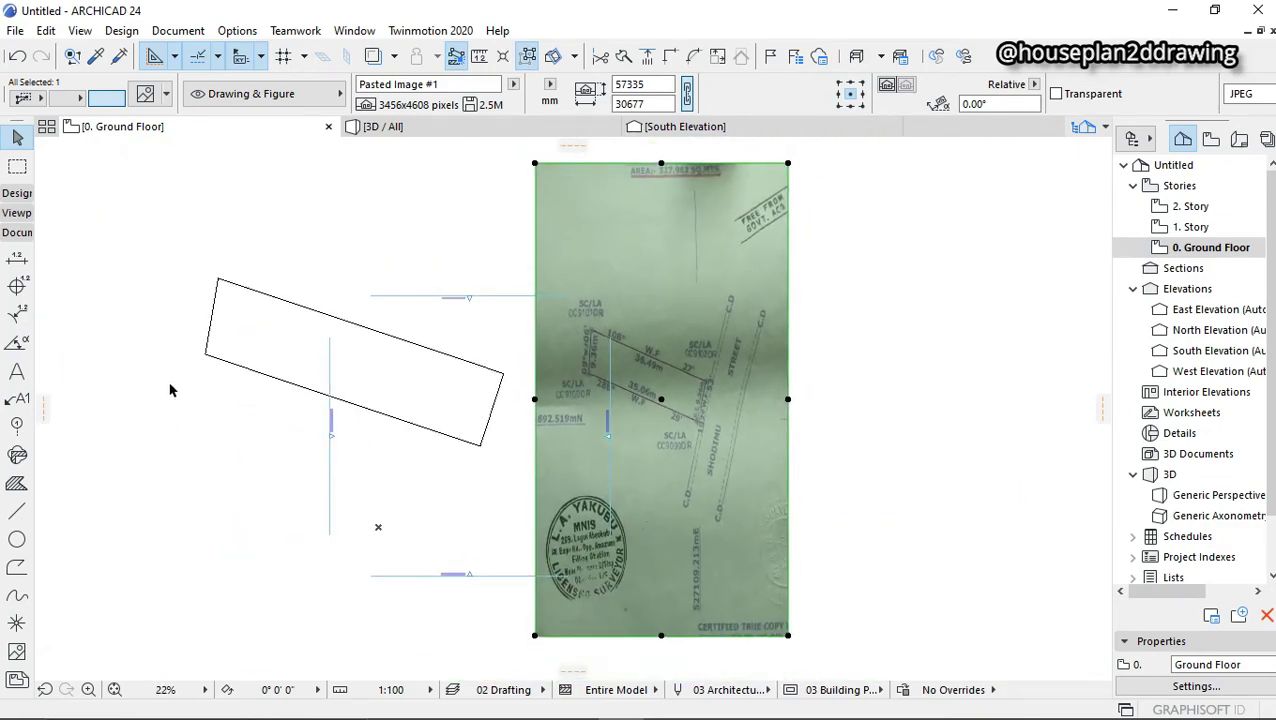
pyautogui.click(661, 399)
pyautogui.scroll(-2, 661, 399)
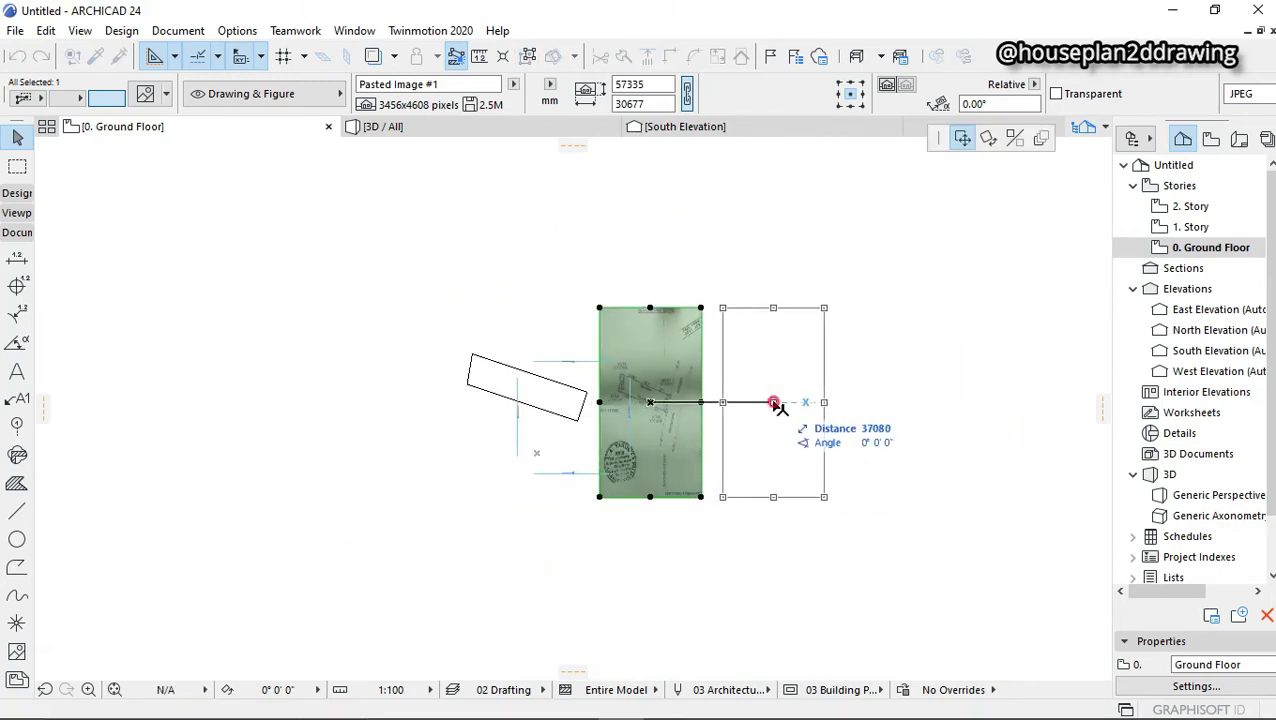
pyautogui.click(773, 402)
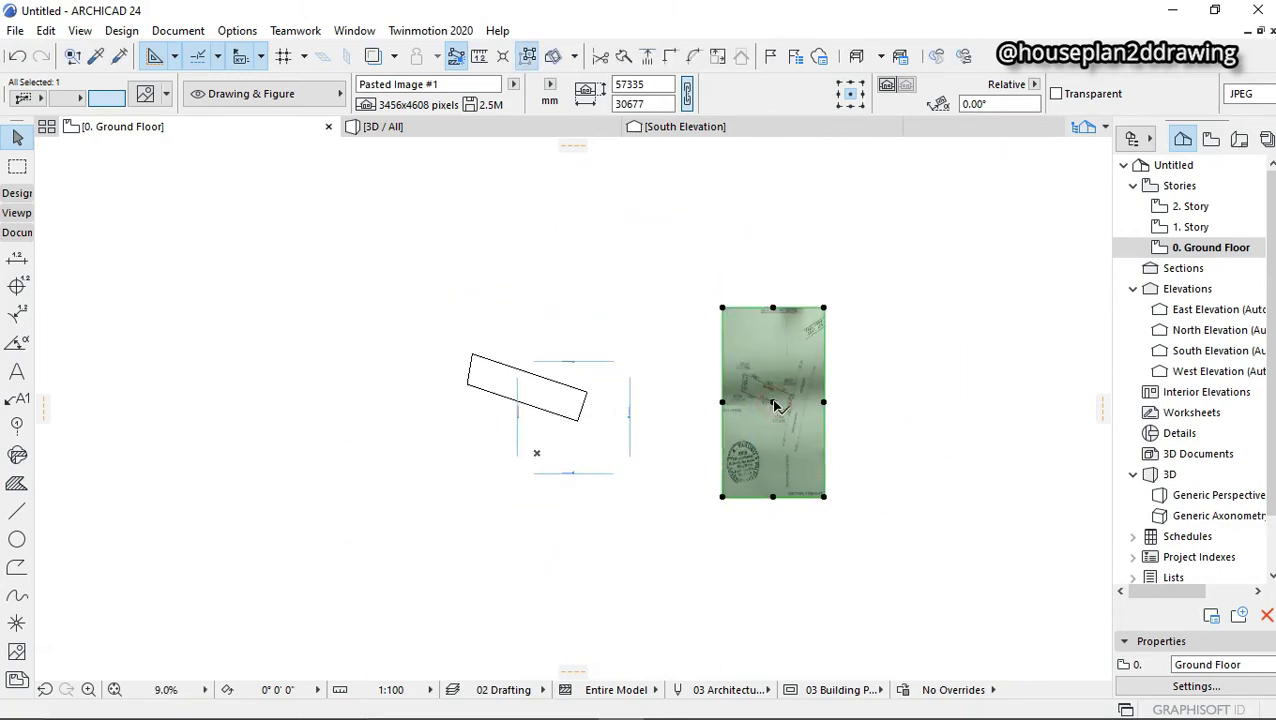
pyautogui.click(620, 448)
pyautogui.scroll(5, 600, 433)
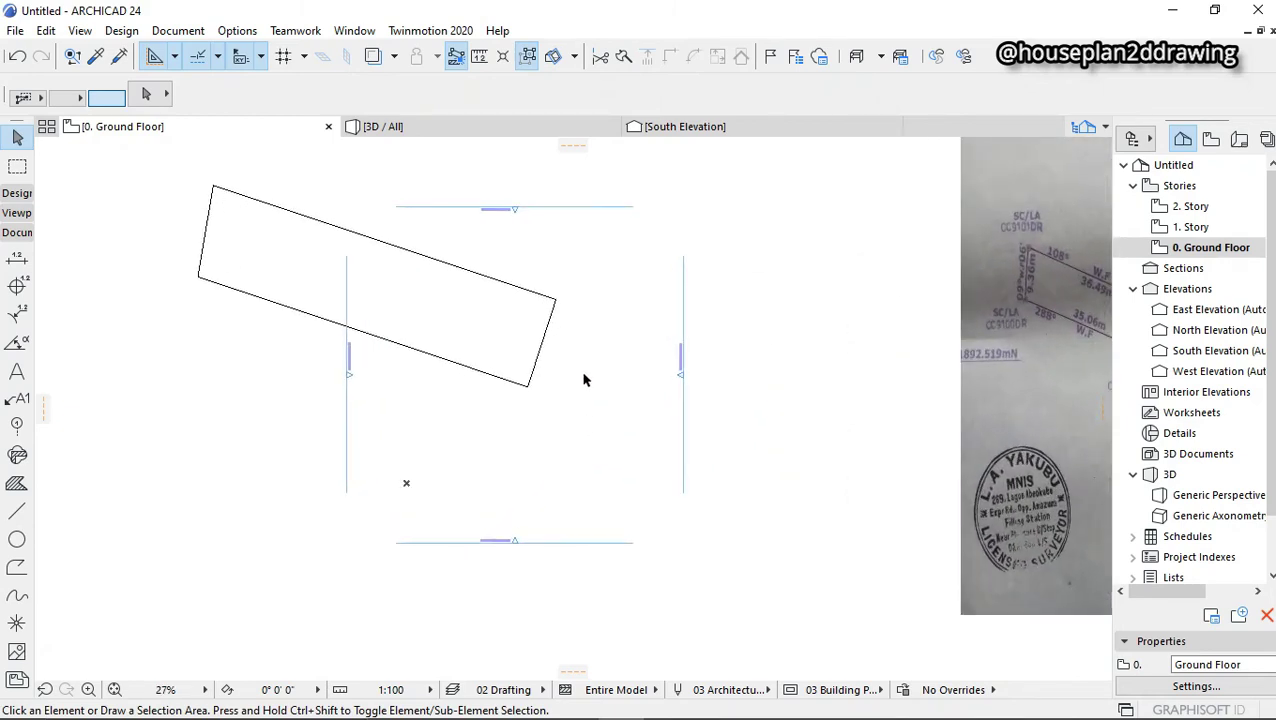
pyautogui.scroll(3, 558, 339)
pyautogui.scroll(-3, 573, 345)
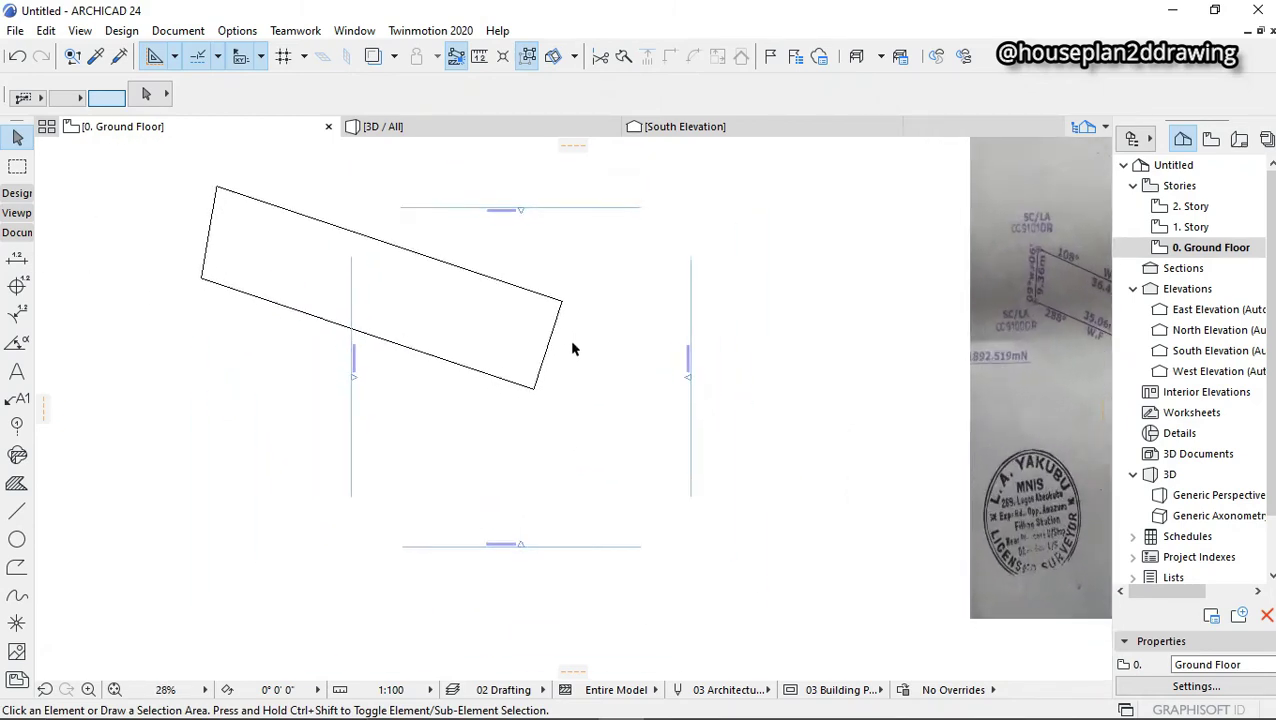
pyautogui.scroll(2, 572, 348)
# - Make two parallel copies of the right boundary line, each offset slightly further right
pyautogui.click(540, 342)
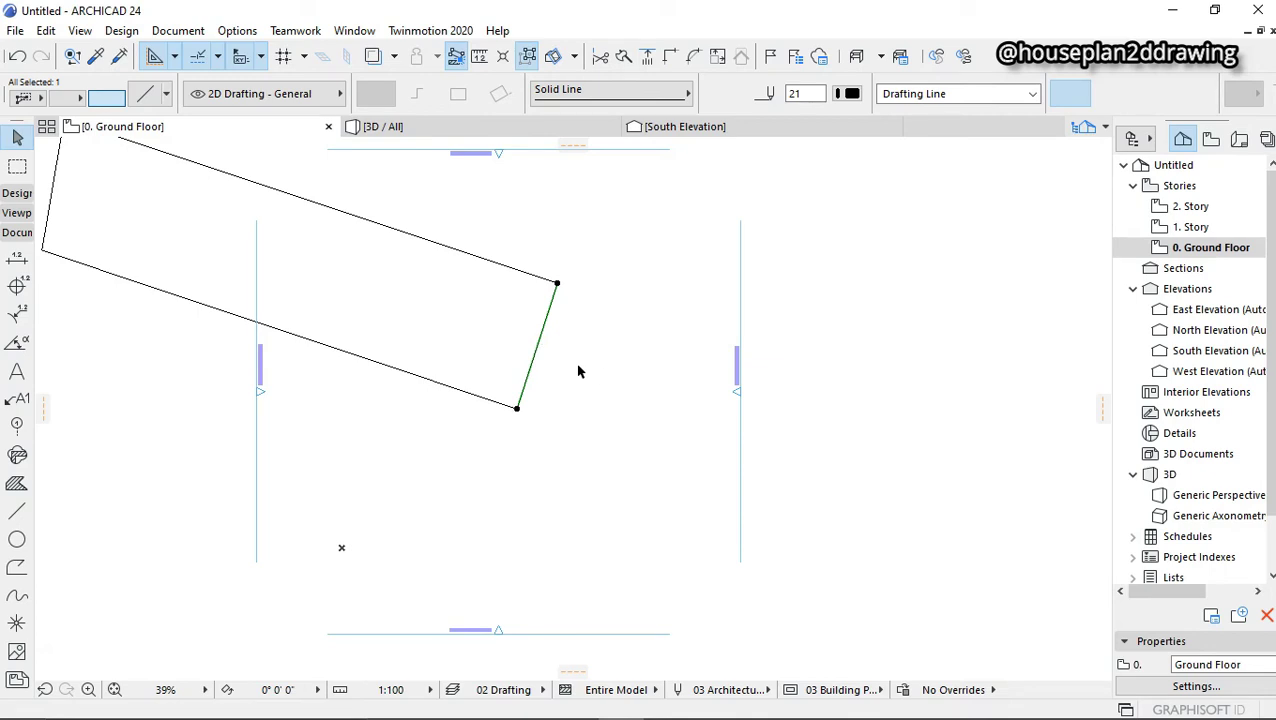
pyautogui.hotkey('ctrl', 'd')
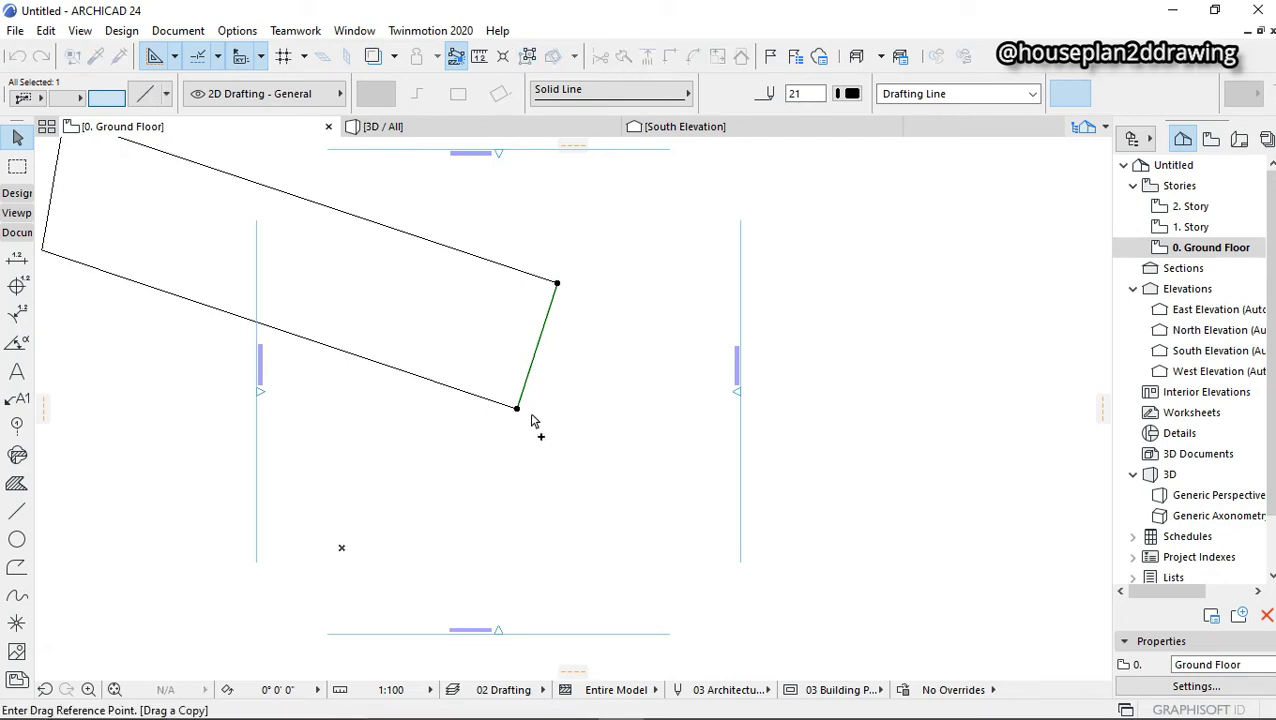
pyautogui.click(518, 418)
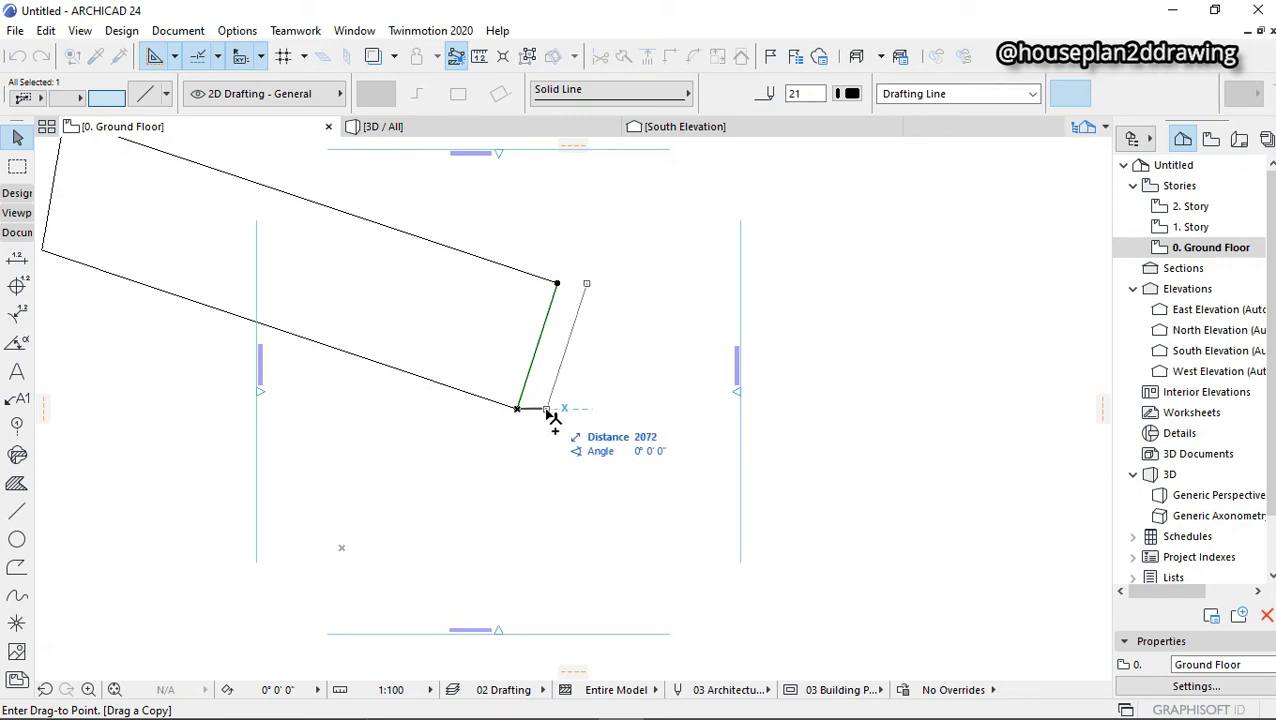
pyautogui.click(546, 409)
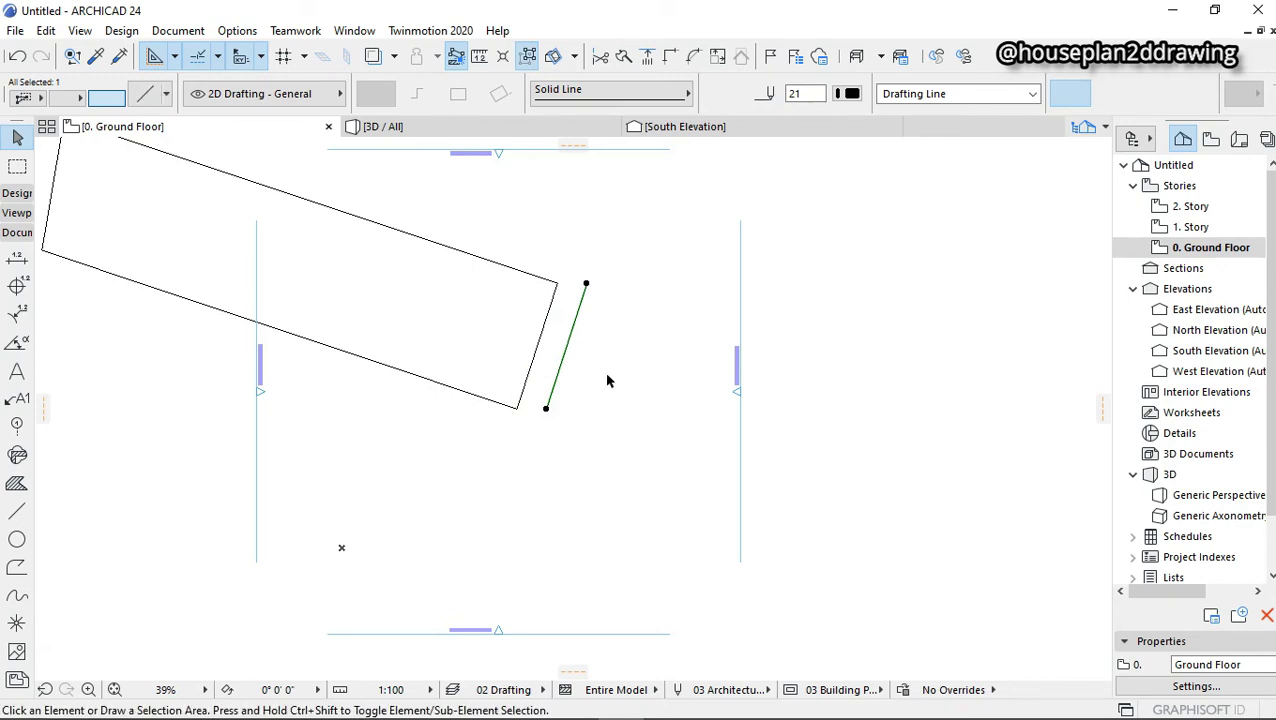
pyautogui.hotkey('ctrl', 'shift', 'd')
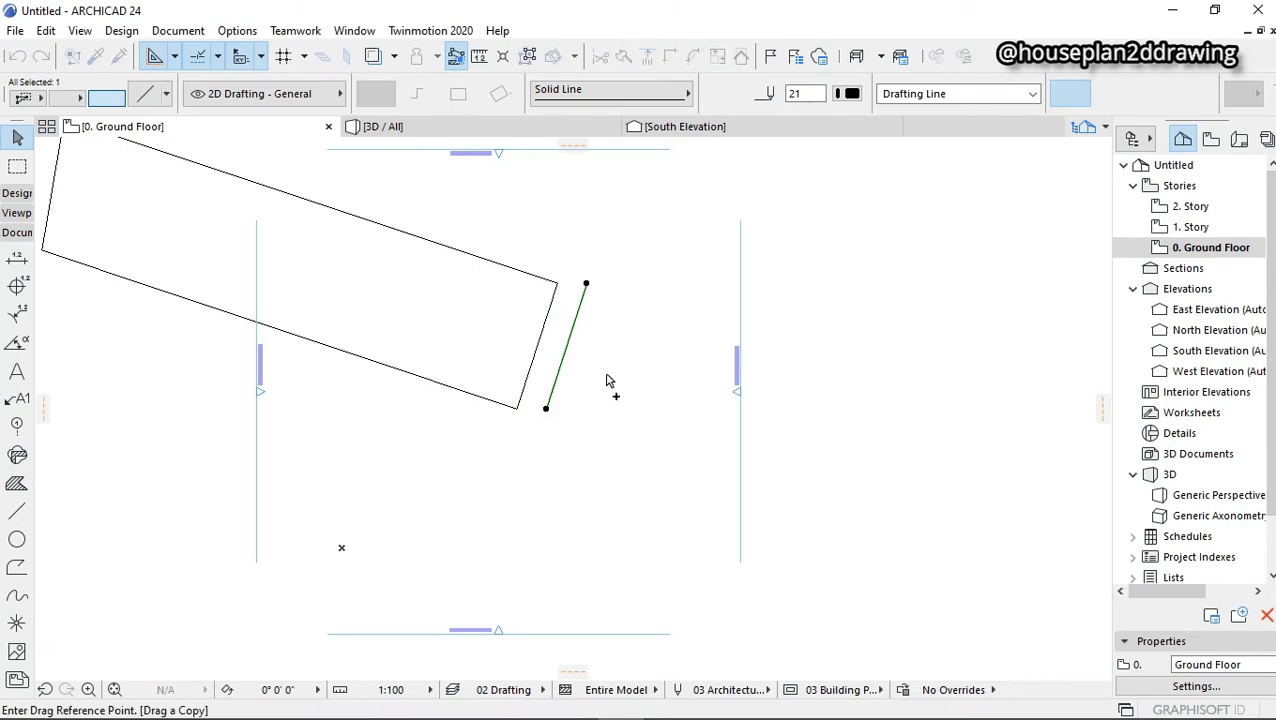
pyautogui.click(547, 409)
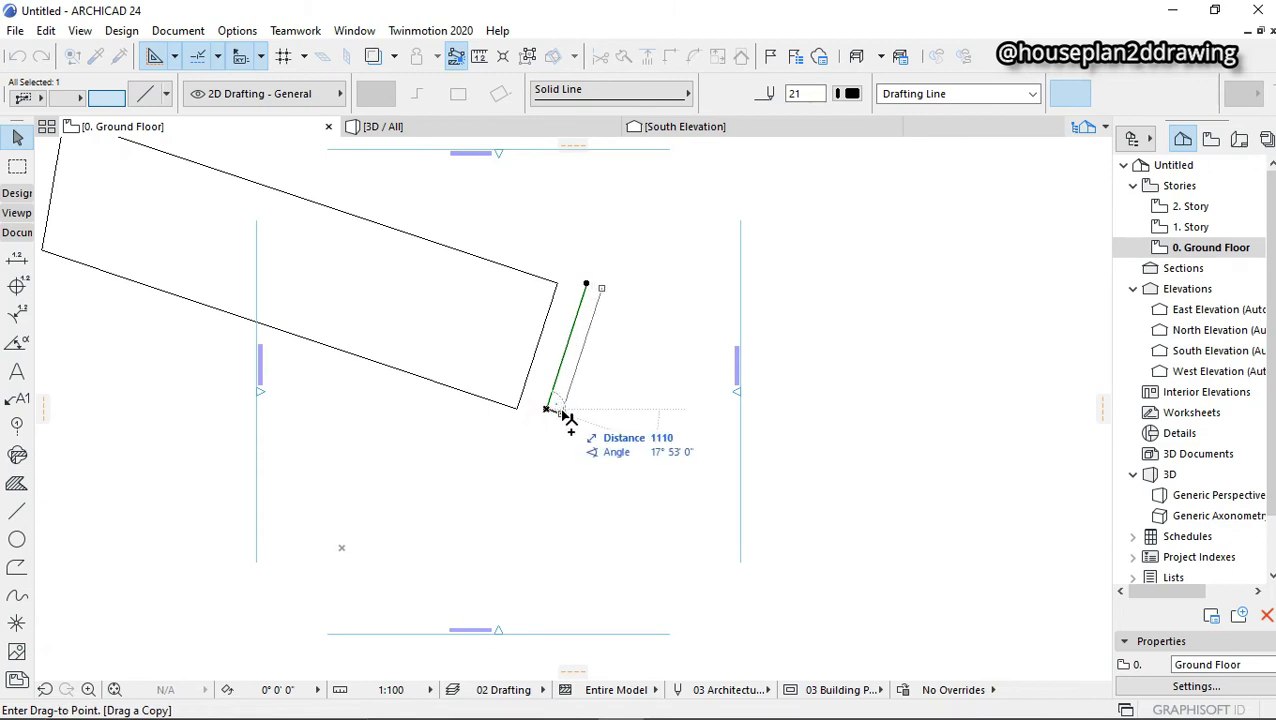
pyautogui.scroll(3, 568, 417)
pyautogui.click(566, 415)
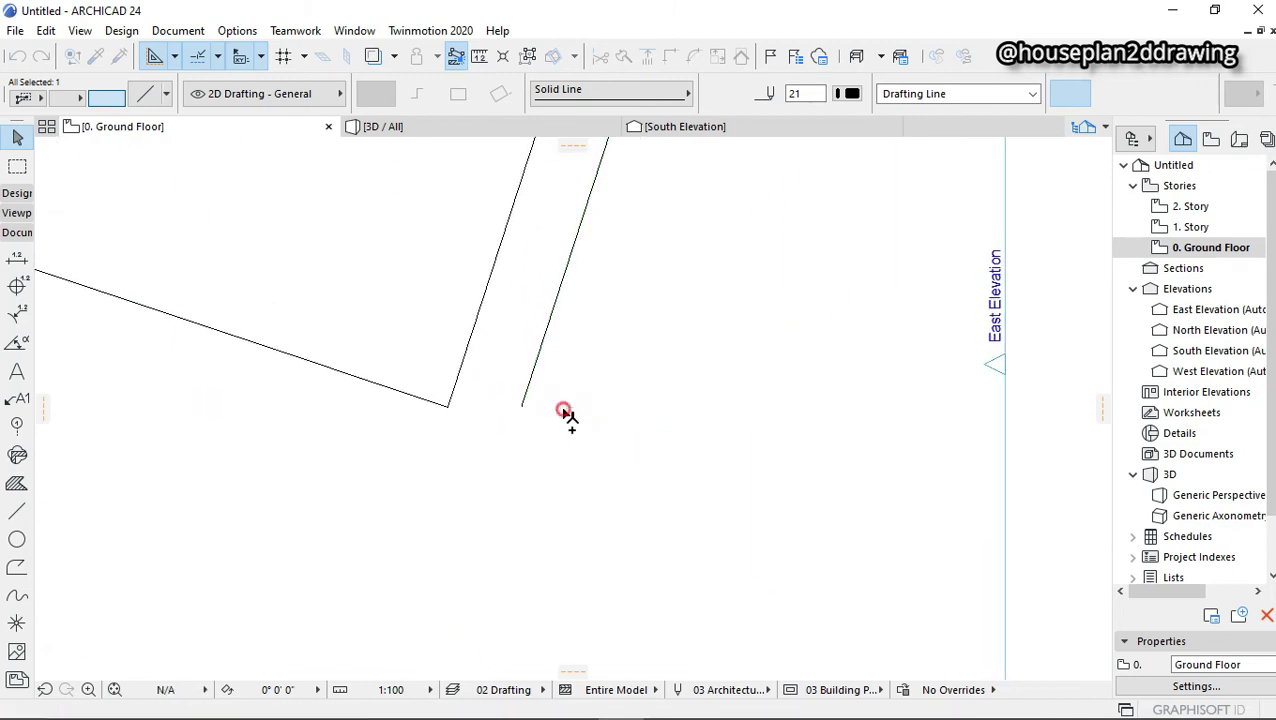
pyautogui.scroll(-3, 568, 417)
pyautogui.scroll(3, 592, 447)
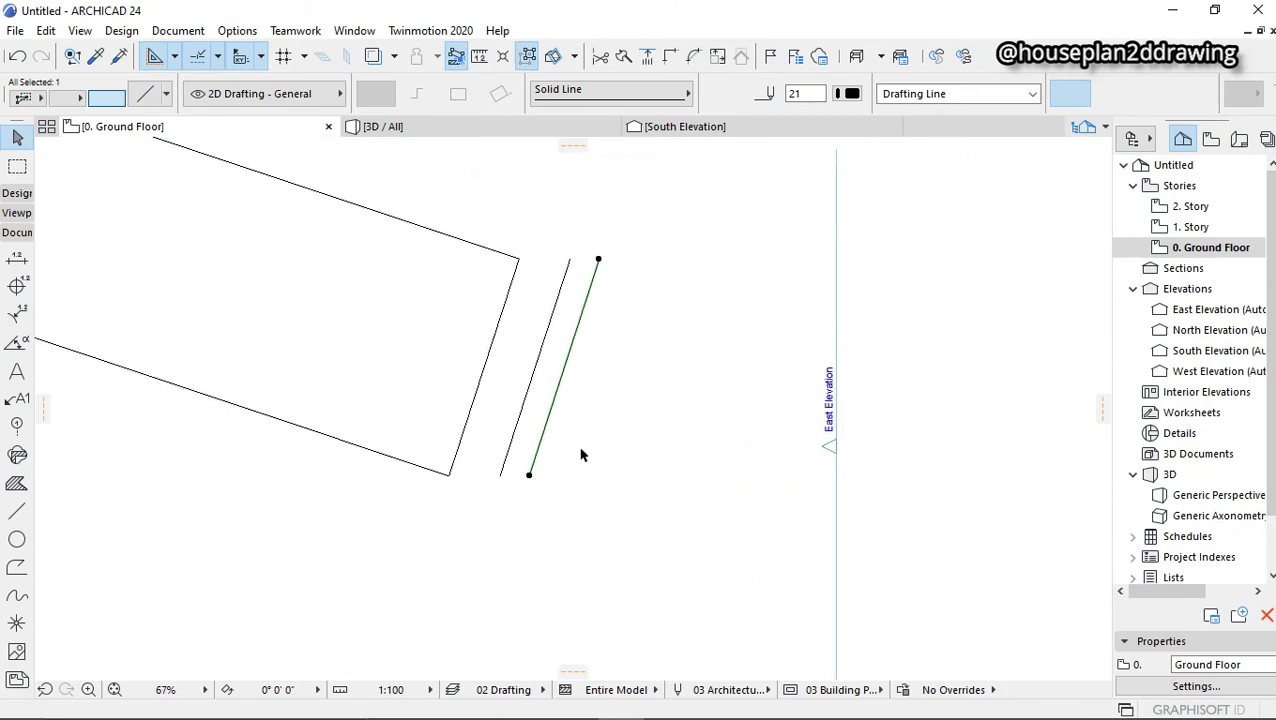
# - Lengthen the new street line at both its top and bottom ends
pyautogui.scroll(-4, 560, 430)
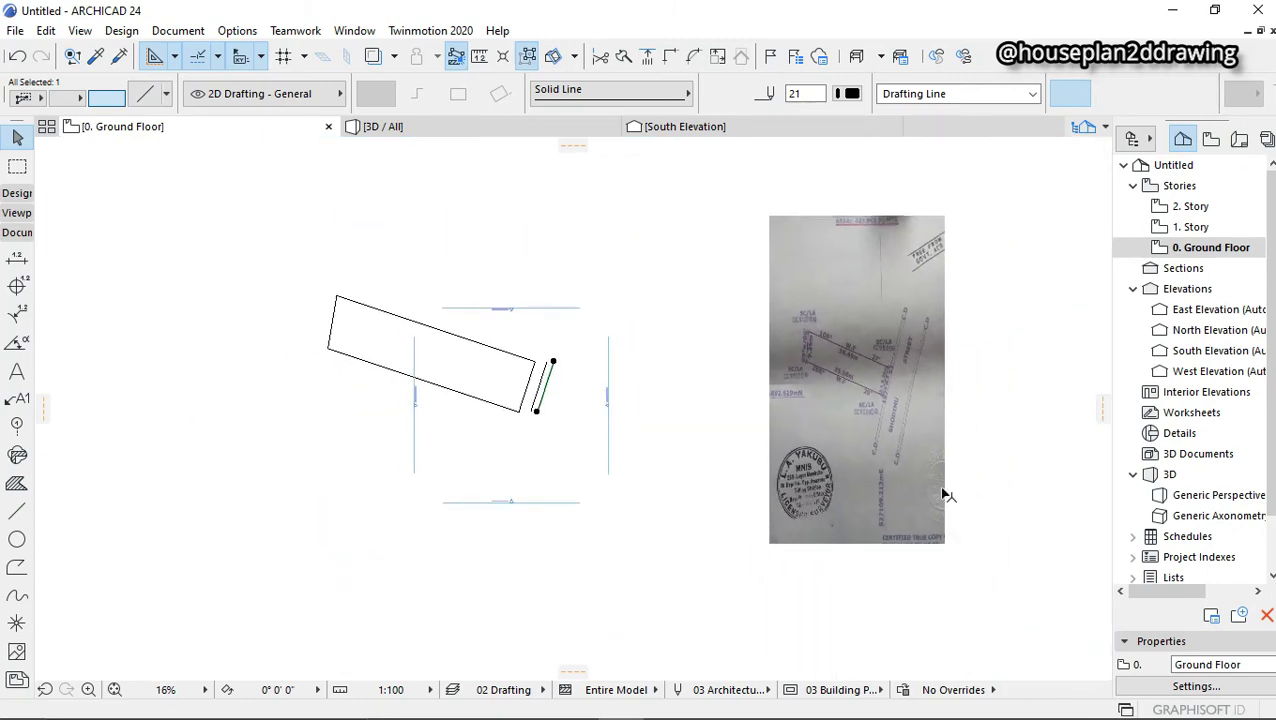
pyautogui.scroll(5, 910, 450)
pyautogui.scroll(-3, 858, 469)
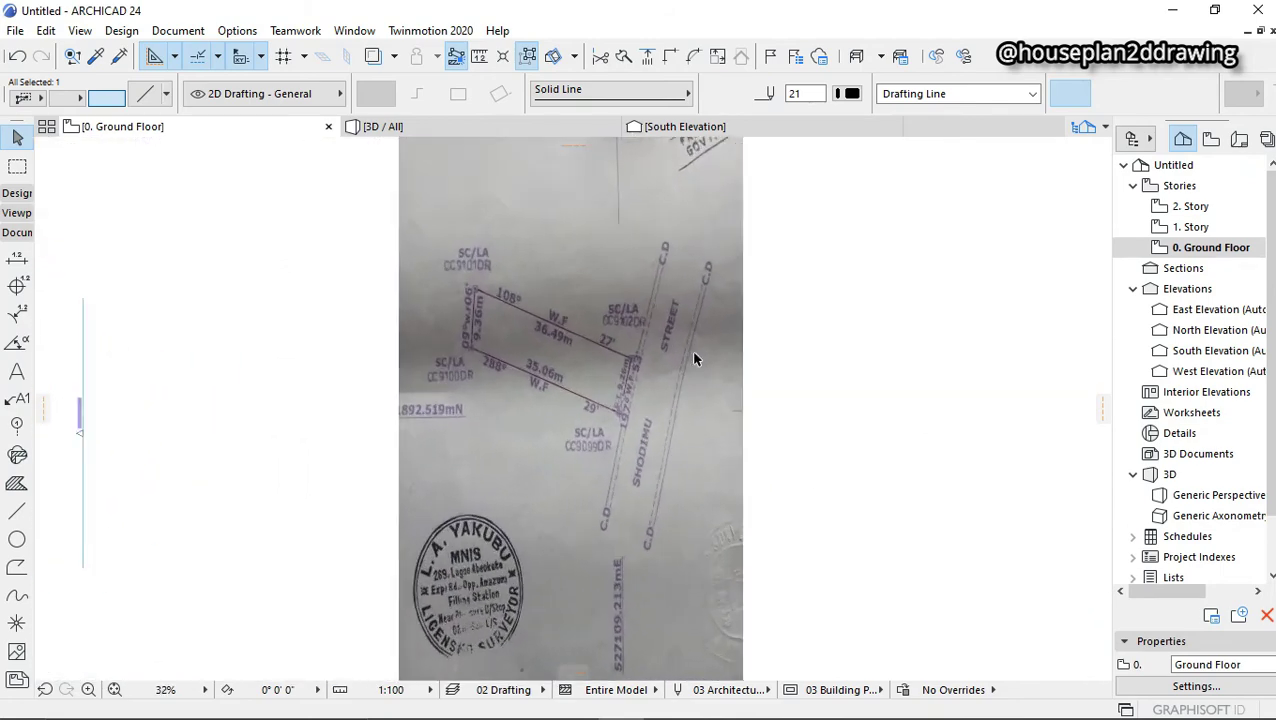
pyautogui.scroll(2, 640, 430)
pyautogui.scroll(-5, 780, 190)
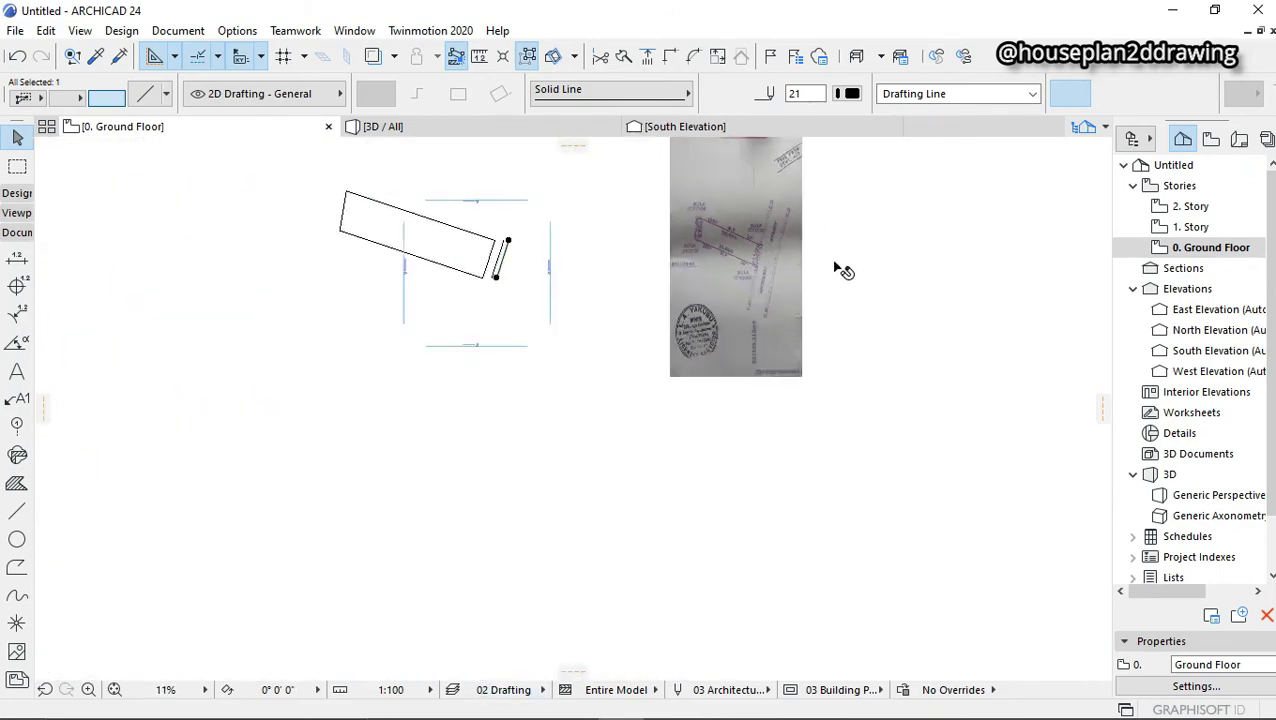
pyautogui.scroll(4, 575, 214)
pyautogui.scroll(-2, 740, 377)
pyautogui.scroll(5, 740, 377)
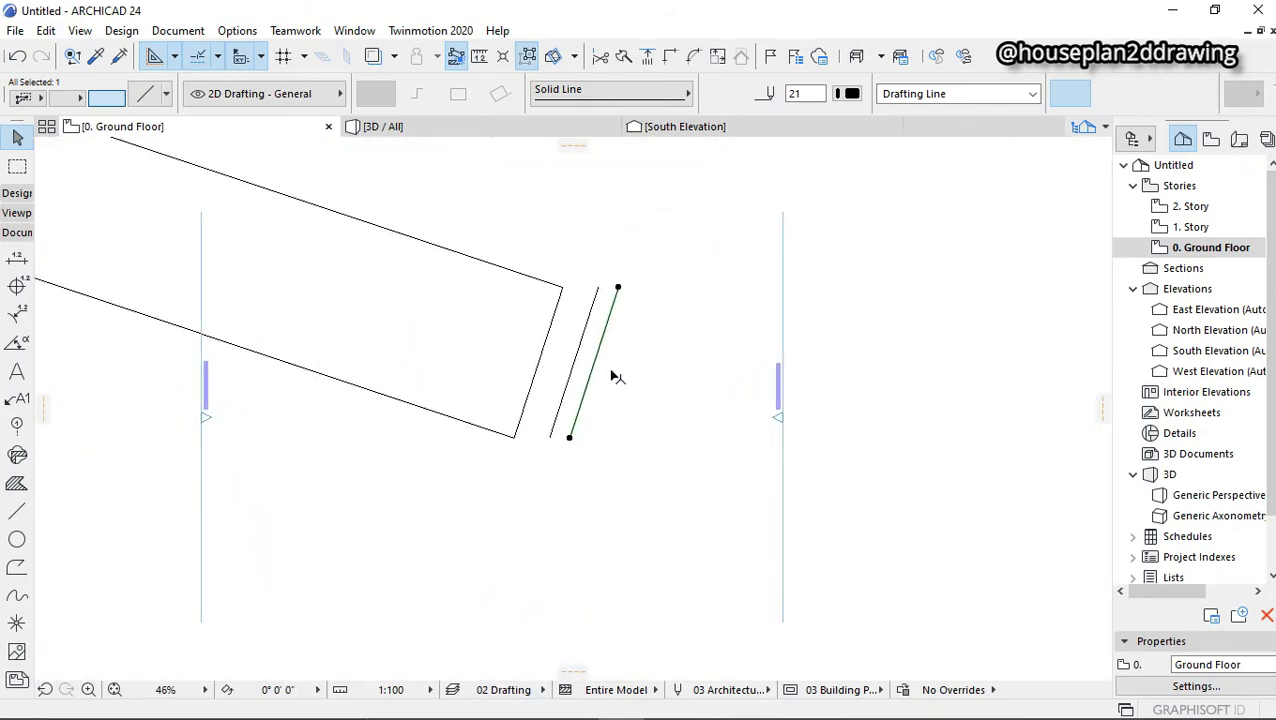
pyautogui.scroll(-3, 603, 375)
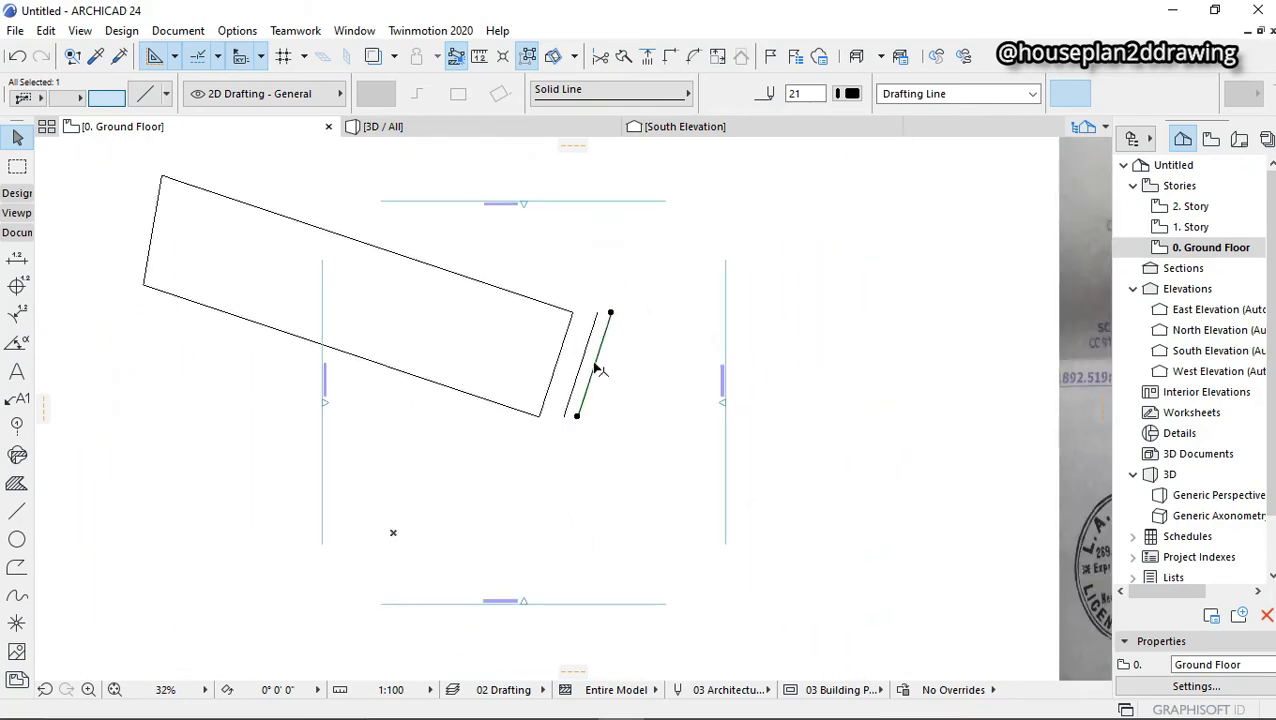
pyautogui.click(597, 316)
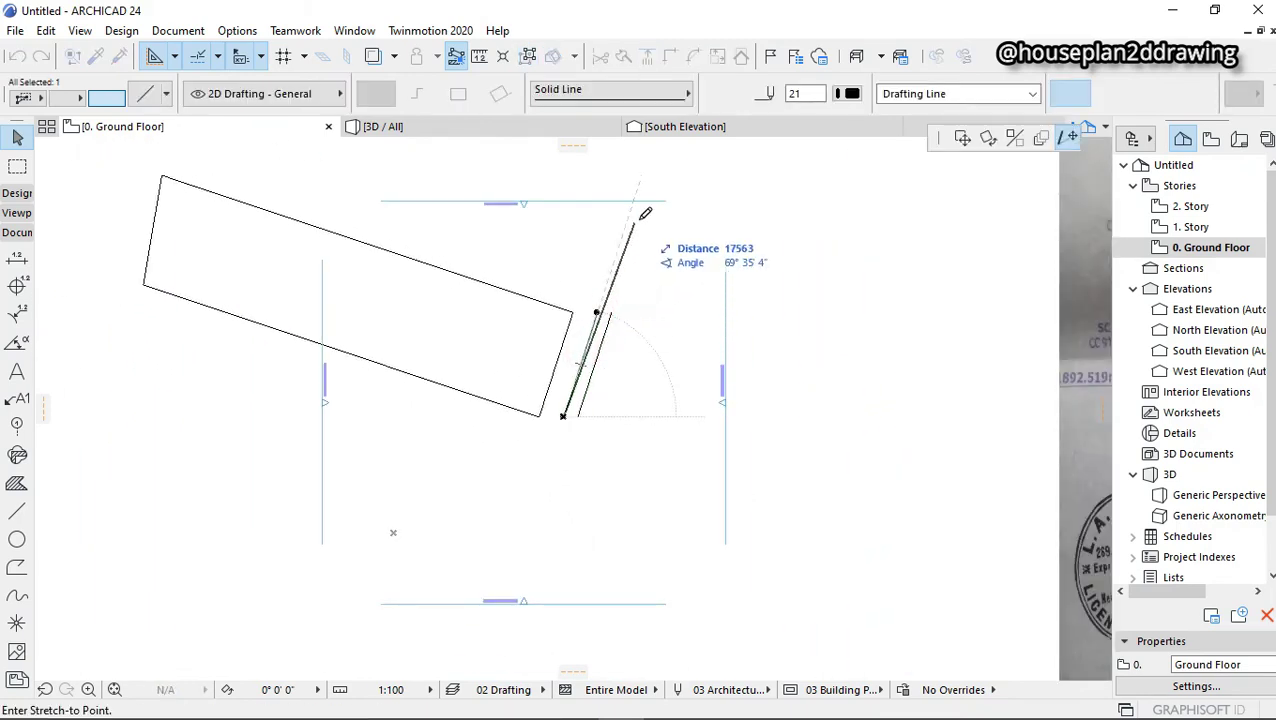
pyautogui.click(629, 213)
pyautogui.click(563, 417)
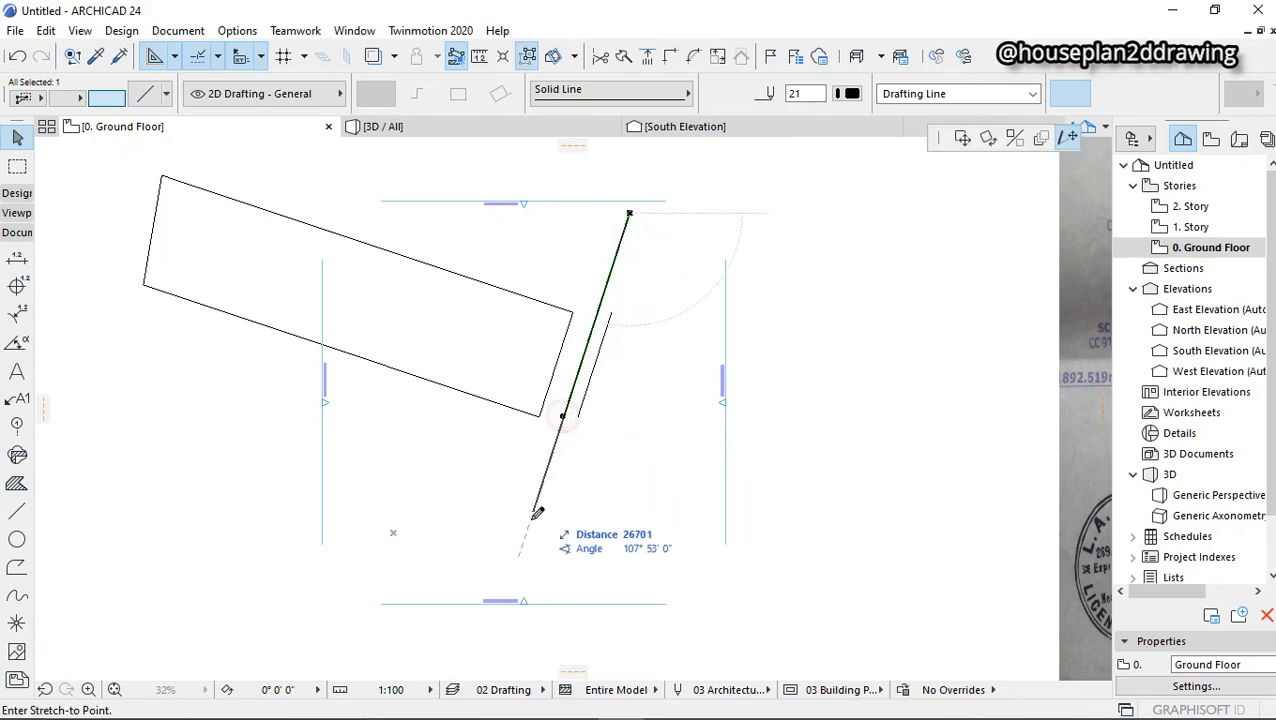
pyautogui.click(528, 526)
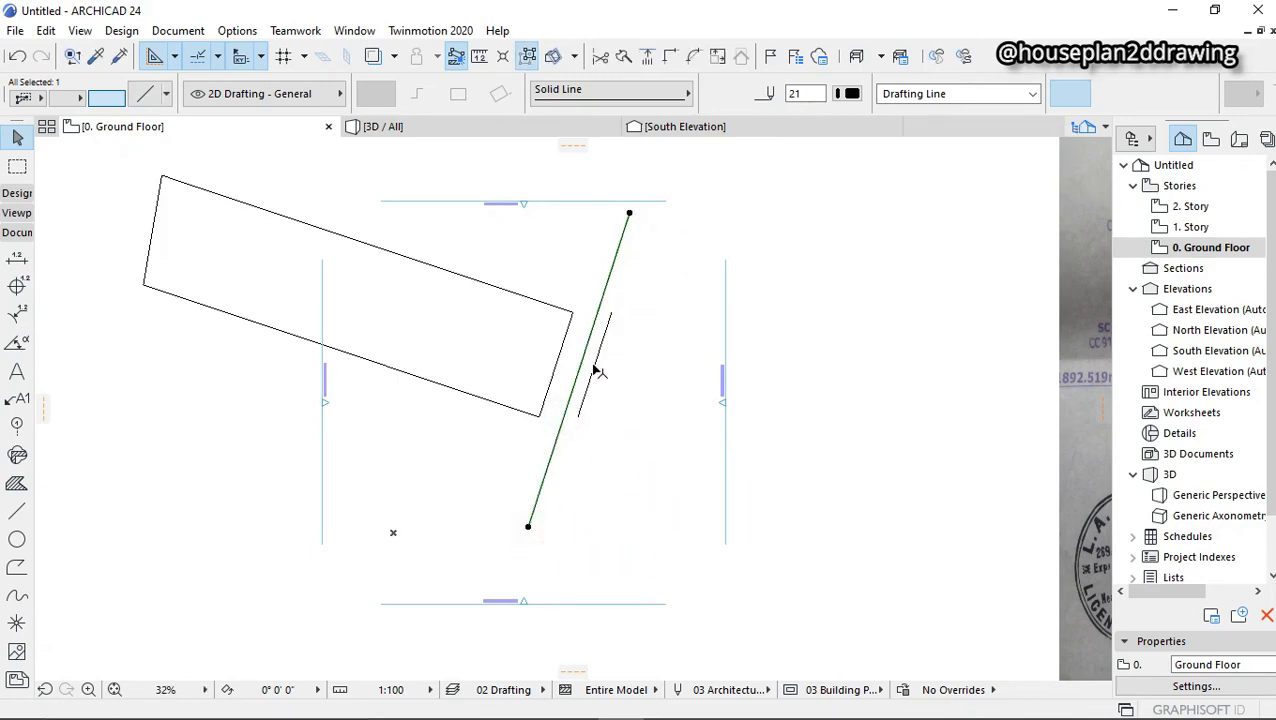
# - Stretch the short line's top and bottom ends to match the street line's length
pyautogui.click(597, 372)
pyautogui.click(613, 314)
pyautogui.click(641, 218)
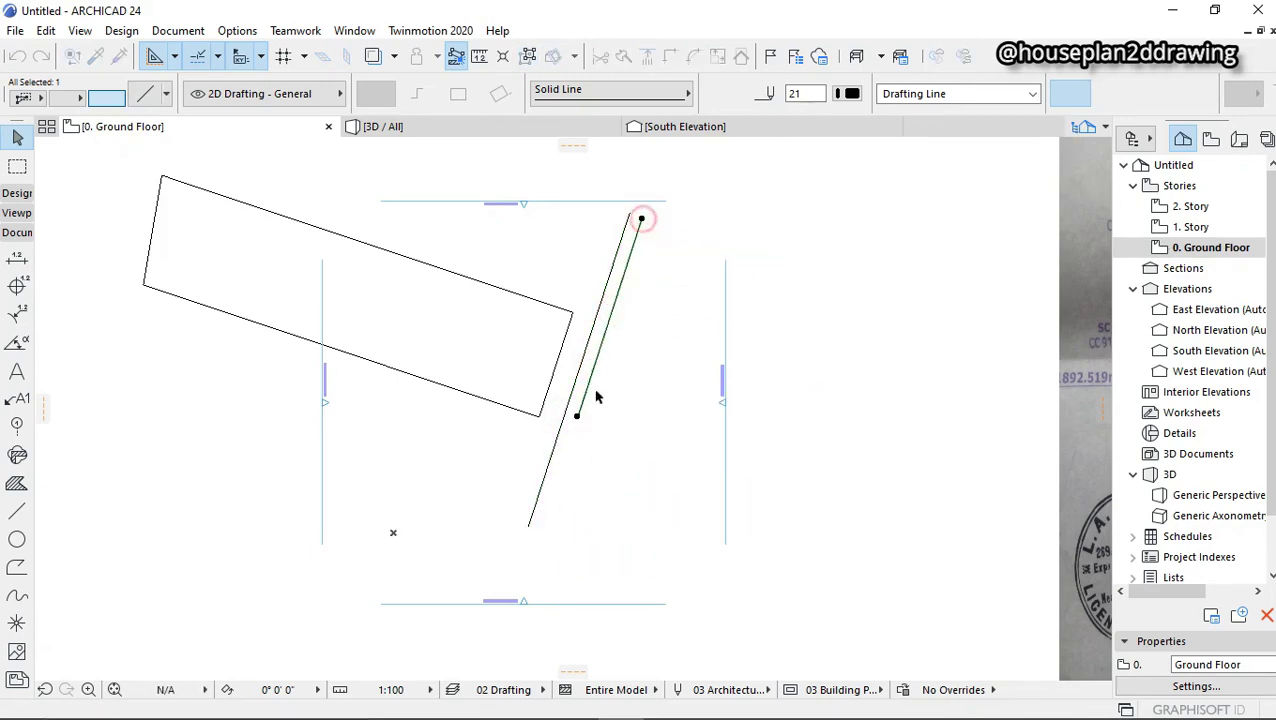
pyautogui.click(578, 418)
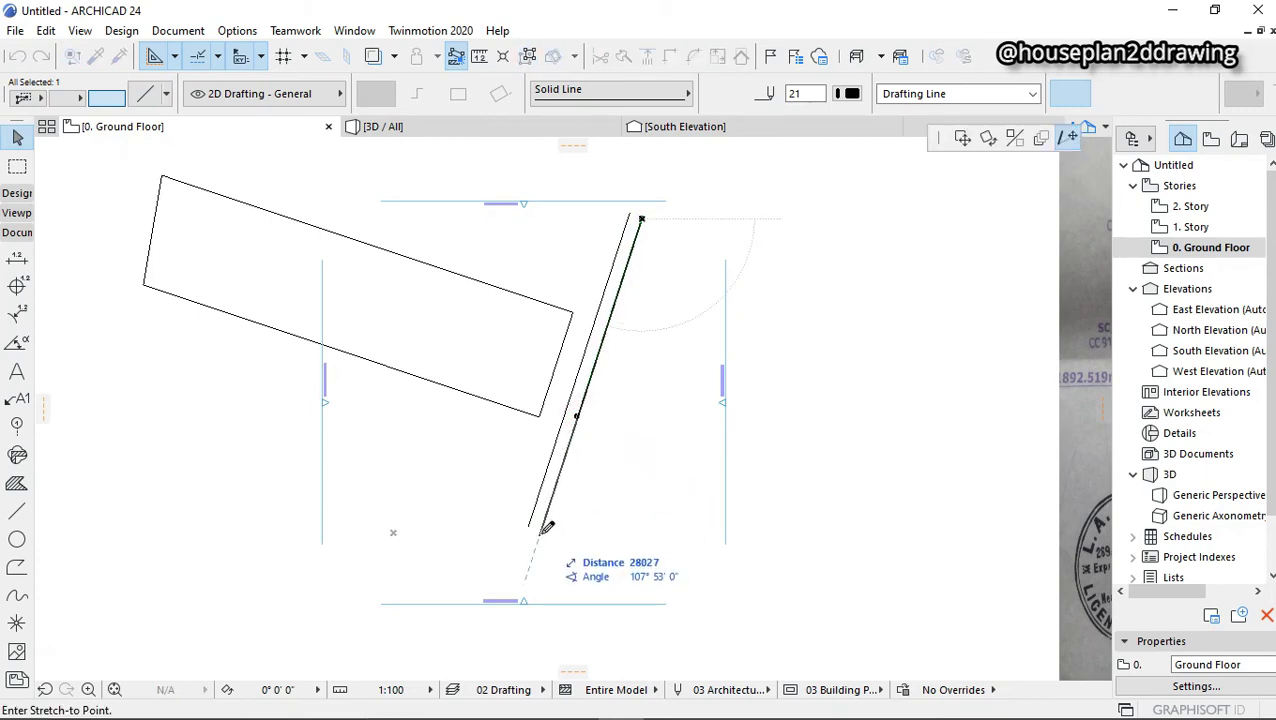
pyautogui.click(540, 531)
# - Change the stretched line's line type to Long Dashed
pyautogui.click(657, 93)
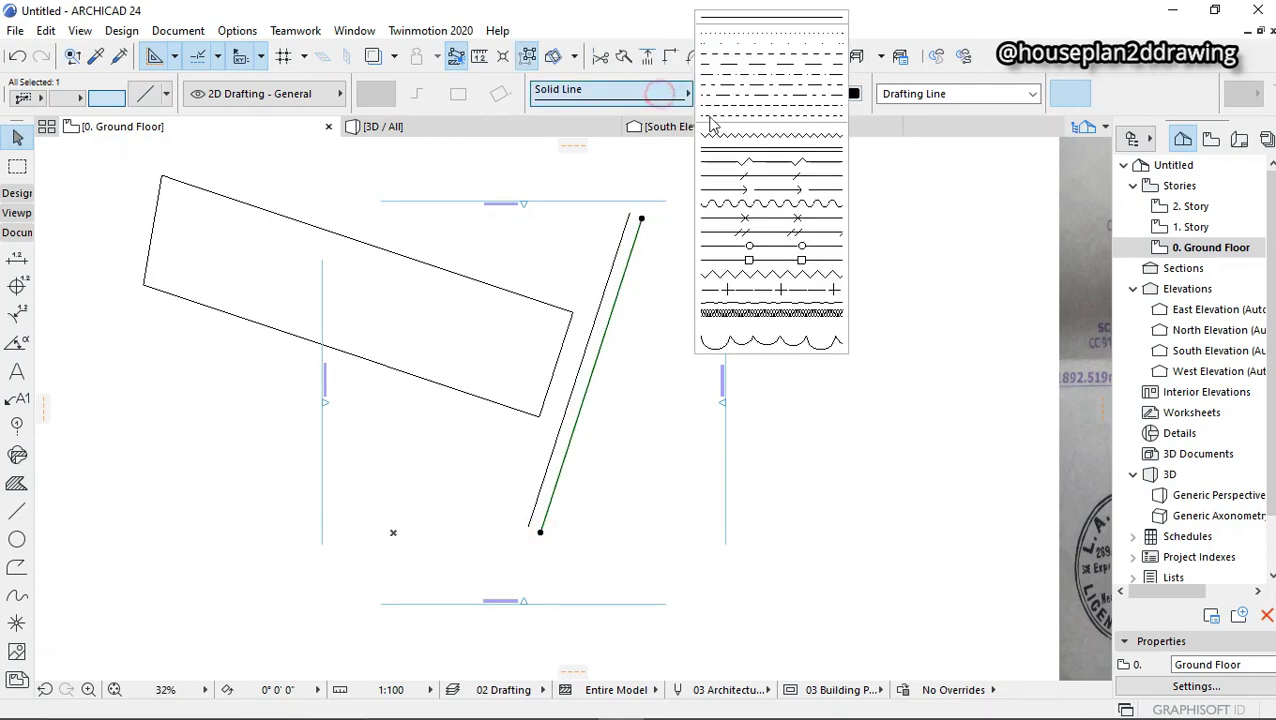
pyautogui.click(746, 55)
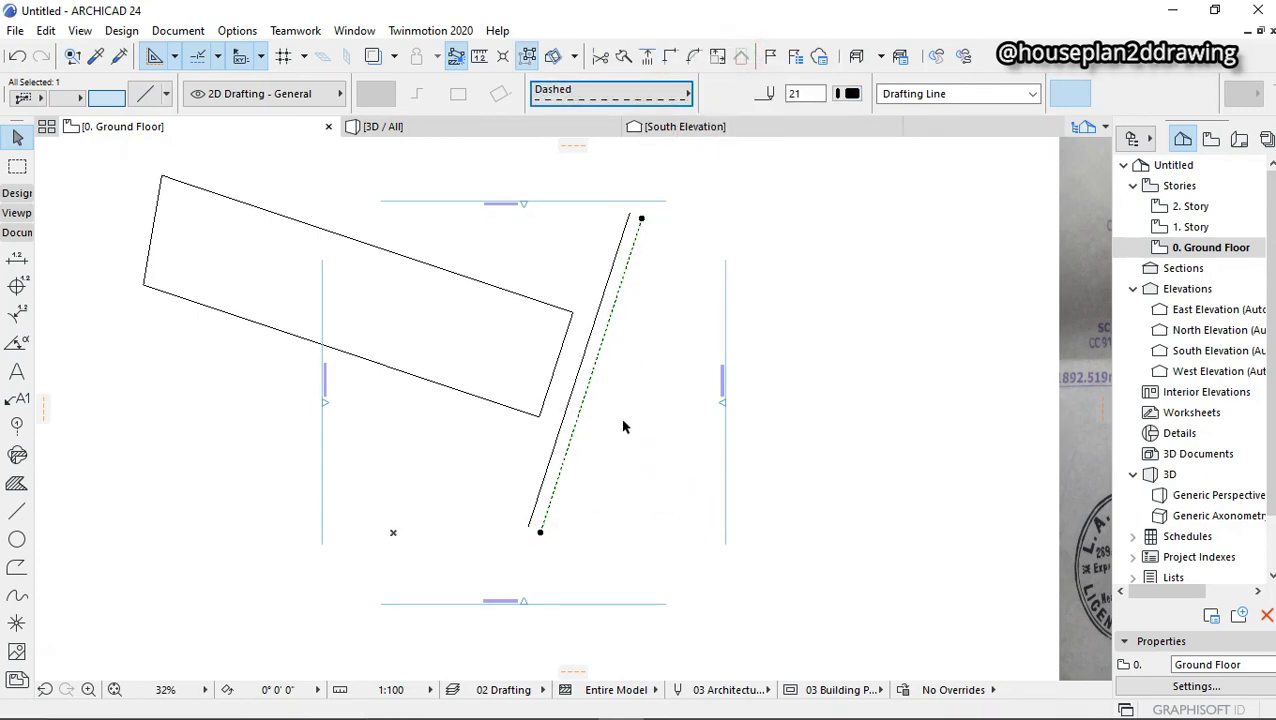
pyautogui.click(644, 425)
pyautogui.click(605, 344)
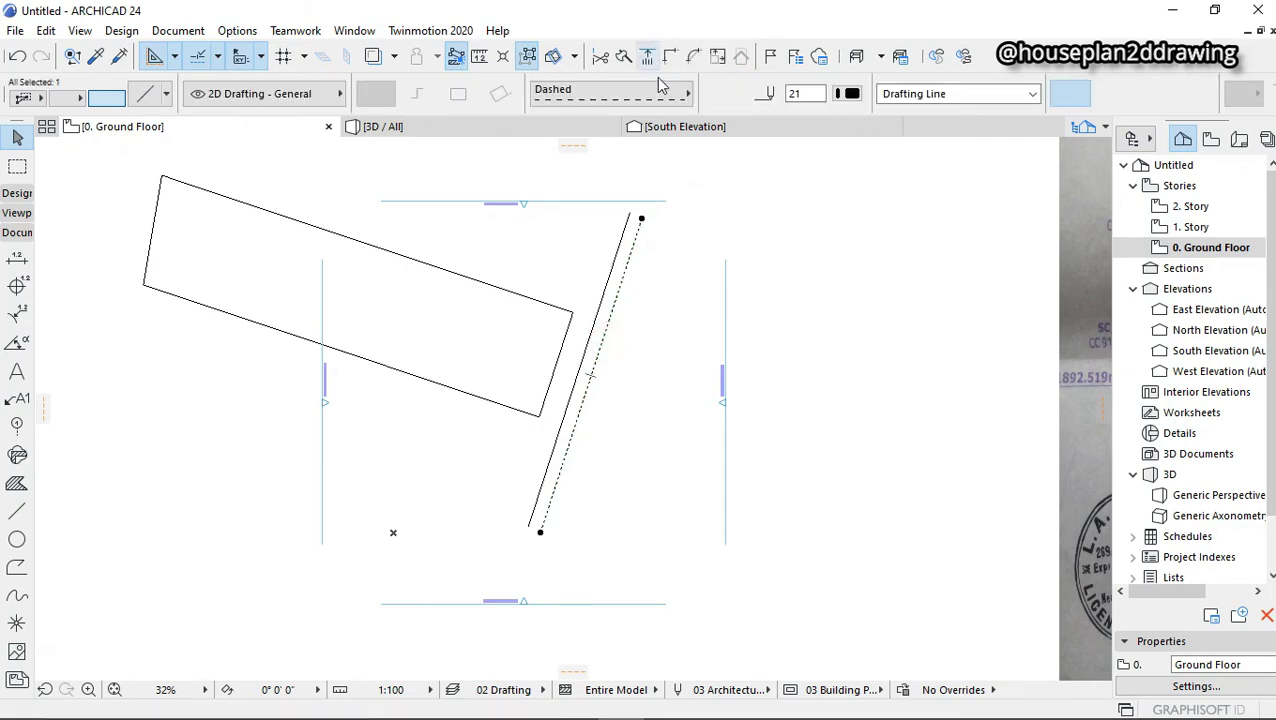
pyautogui.click(660, 93)
pyautogui.click(772, 64)
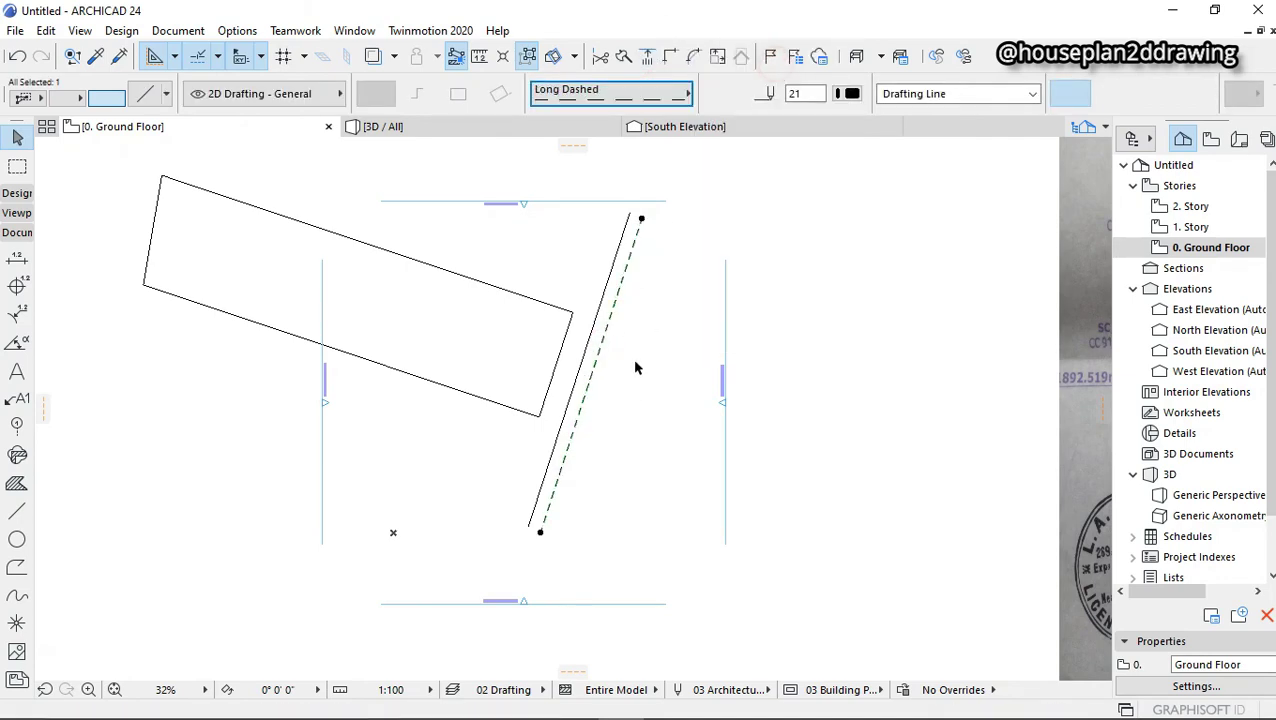
pyautogui.click(632, 400)
pyautogui.scroll(3, 590, 400)
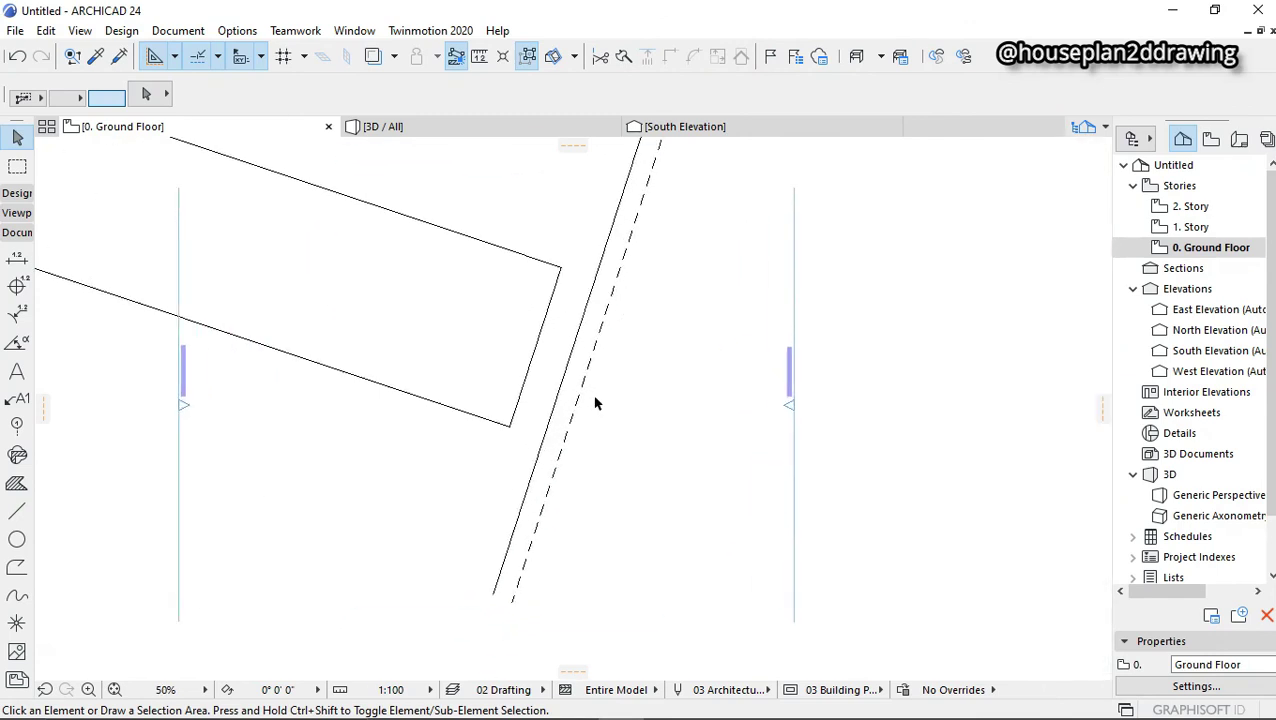
# - Mirror a copy of the solid and dashed lines along the dashed line
pyautogui.scroll(-3, 560, 462)
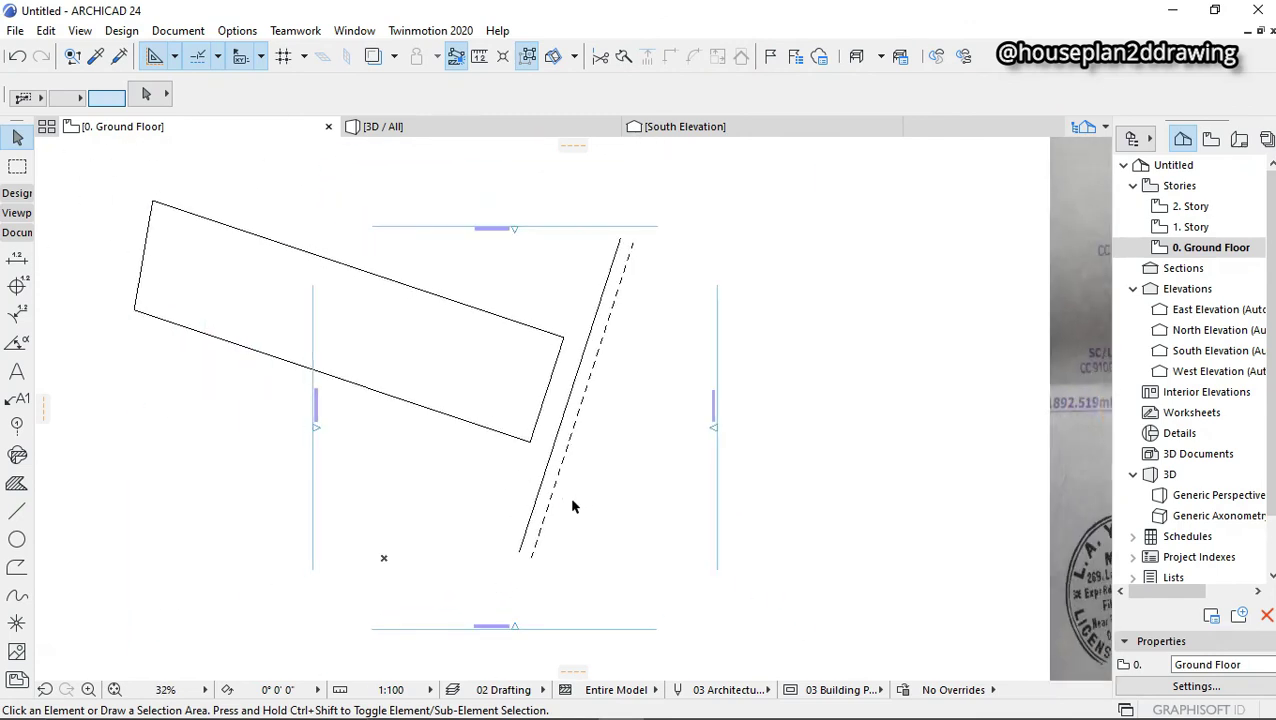
pyautogui.click(572, 507)
pyautogui.click(474, 568)
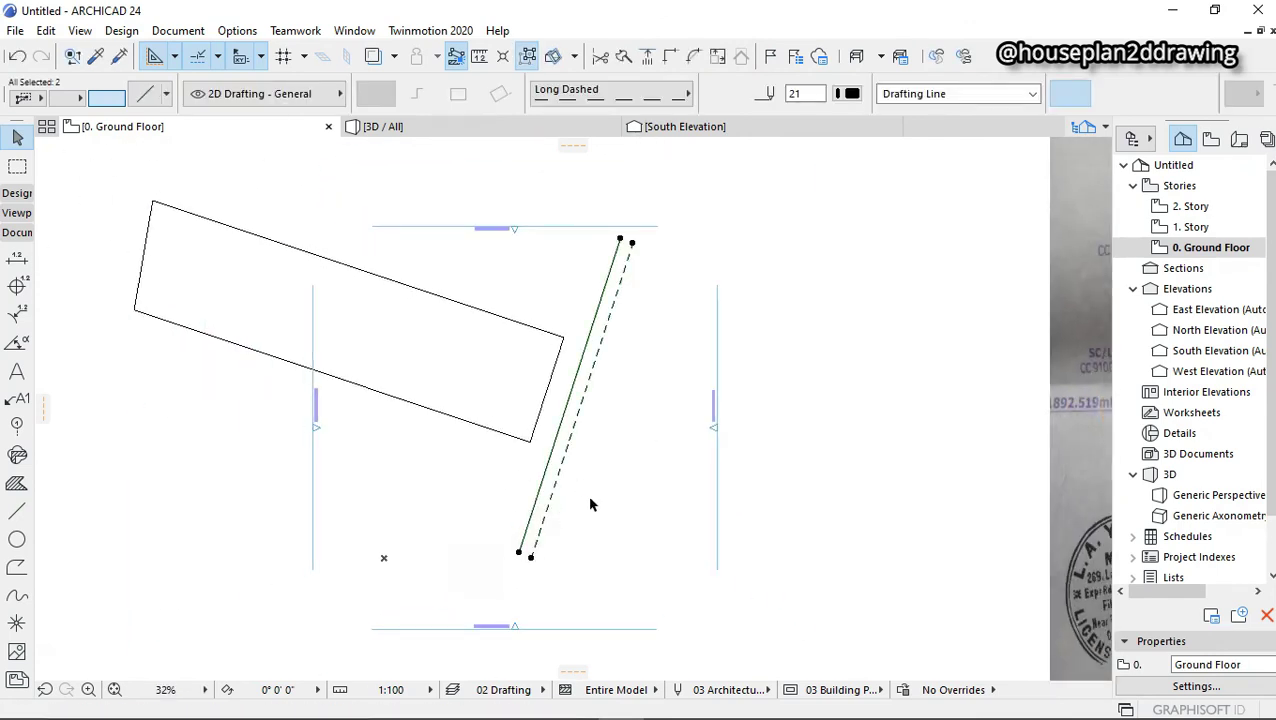
pyautogui.rightClick(624, 442)
pyautogui.moveTo(783, 183)
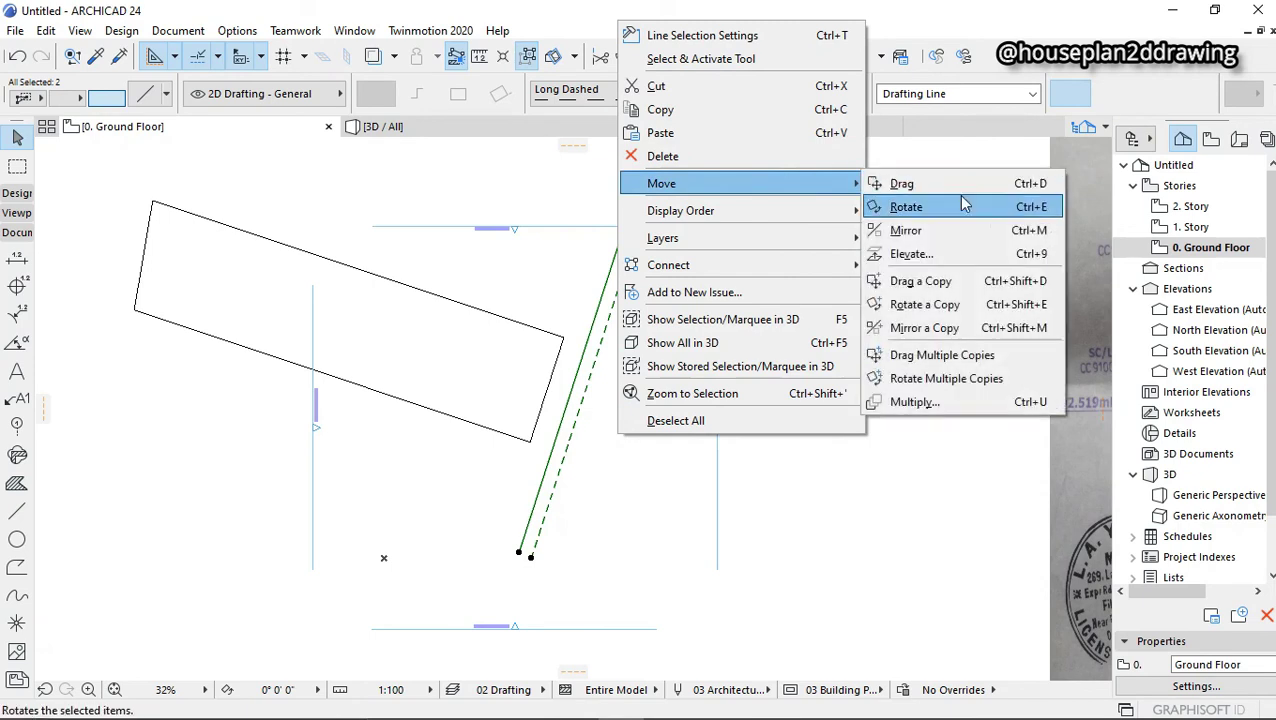
pyautogui.click(943, 329)
pyautogui.click(531, 559)
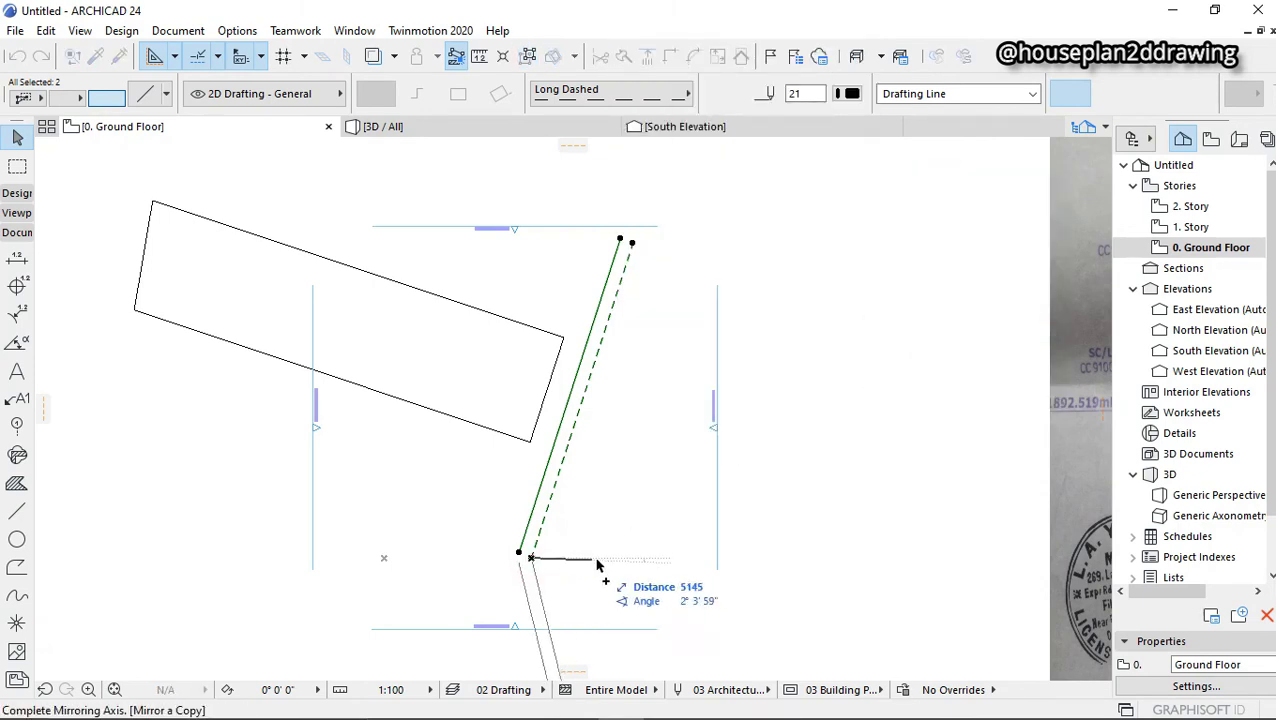
pyautogui.click(593, 372)
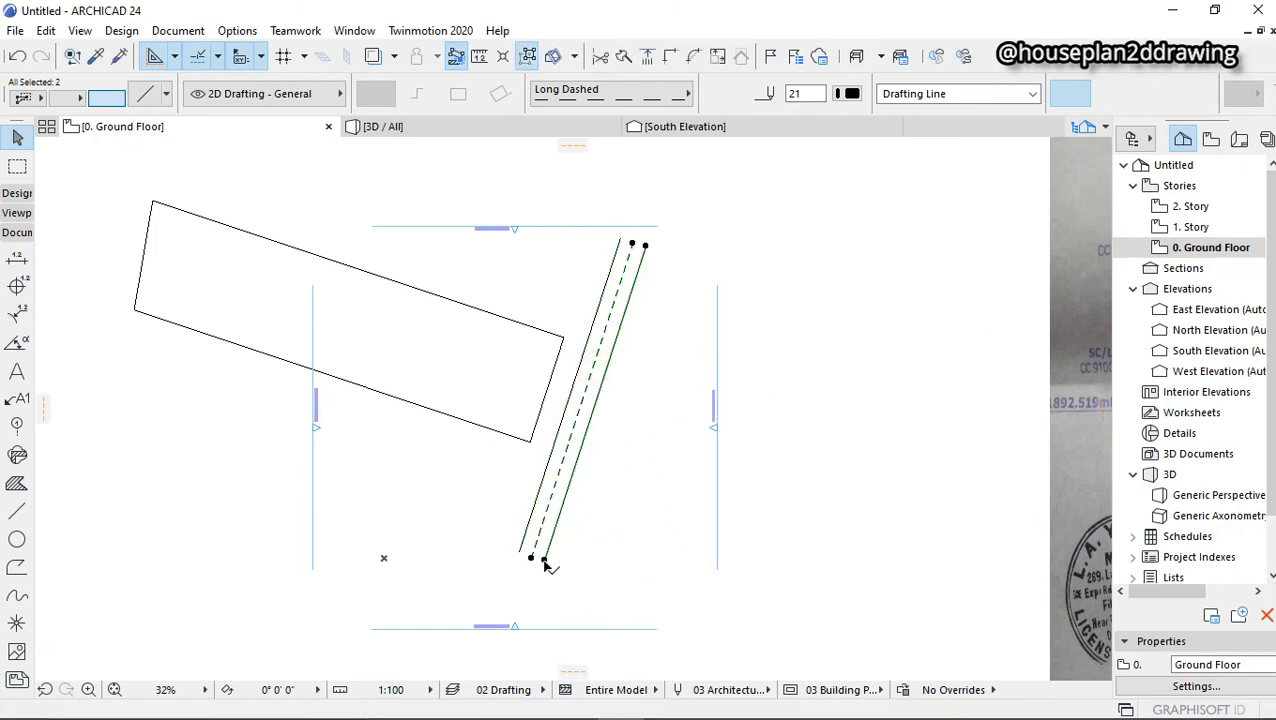
# - Move the mirrored line pair further right and pick up the East elevation marker
pyautogui.click(544, 559)
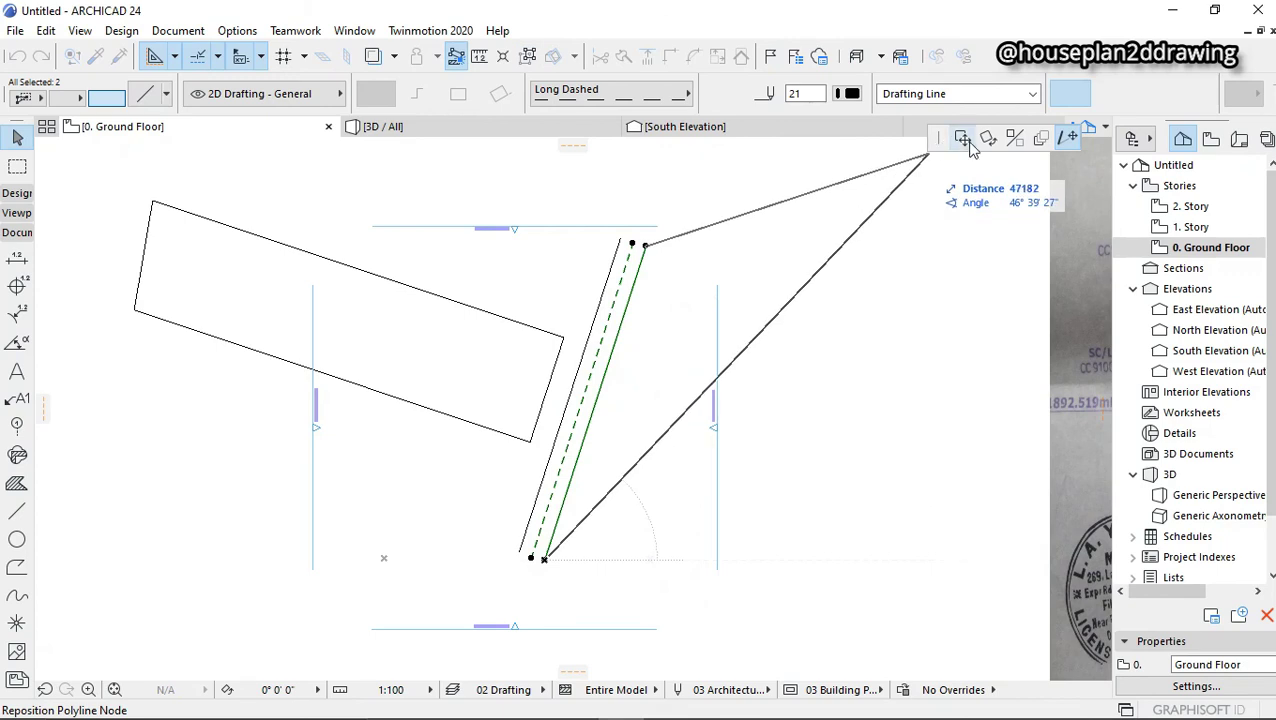
pyautogui.click(966, 141)
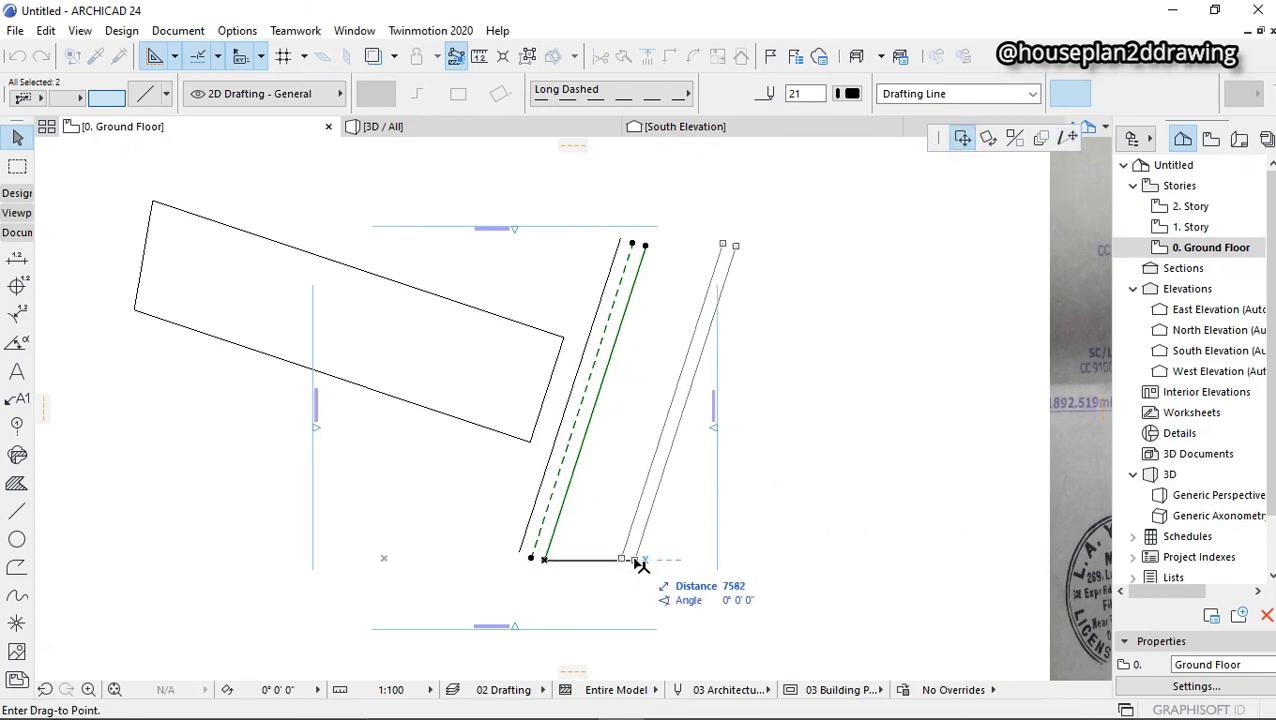
pyautogui.click(634, 560)
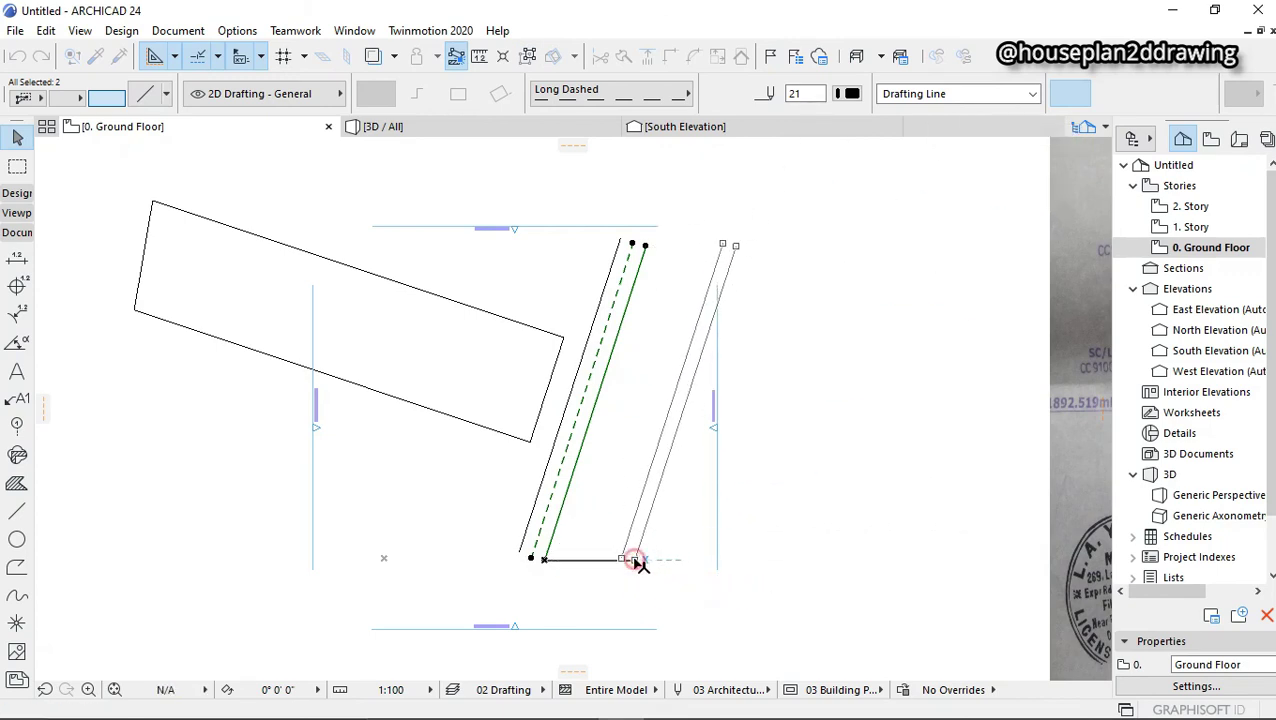
pyautogui.click(718, 484)
pyautogui.click(717, 481)
# - Place the East elevation marker further right, clear of the street lines
pyautogui.click(845, 478)
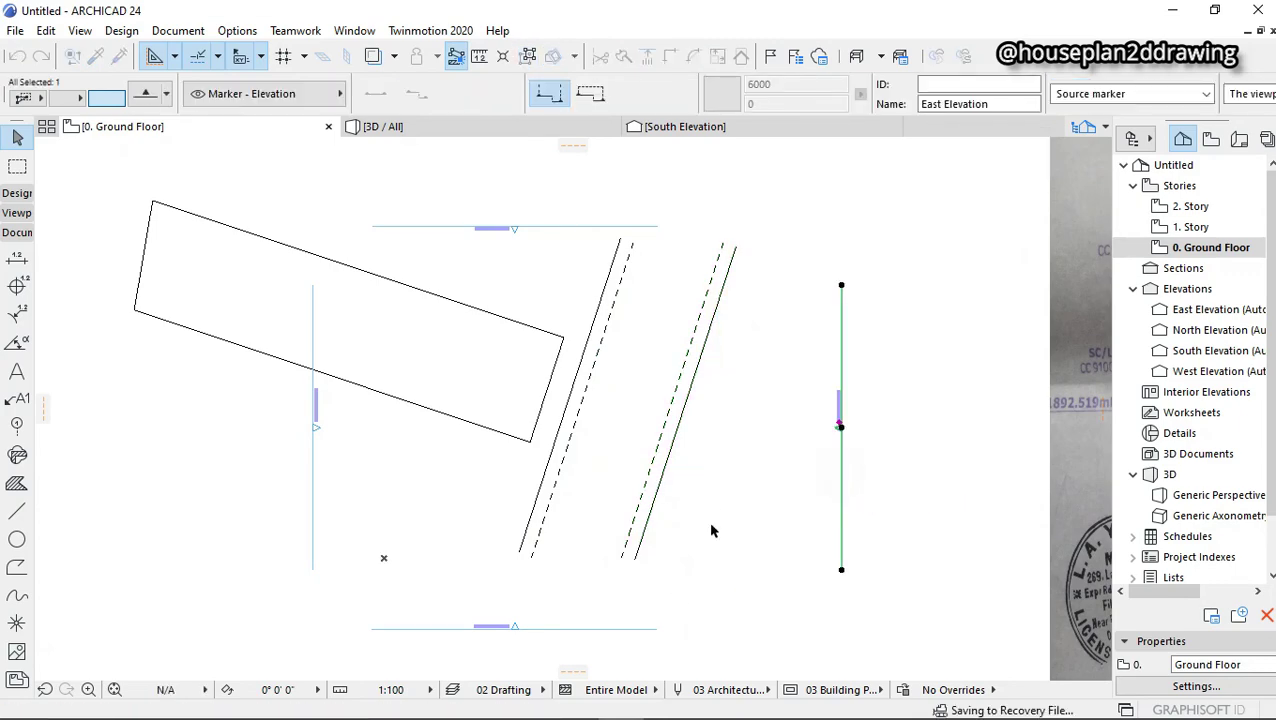
pyautogui.click(718, 404)
pyautogui.scroll(-4, 456, 365)
pyautogui.scroll(2, 930, 418)
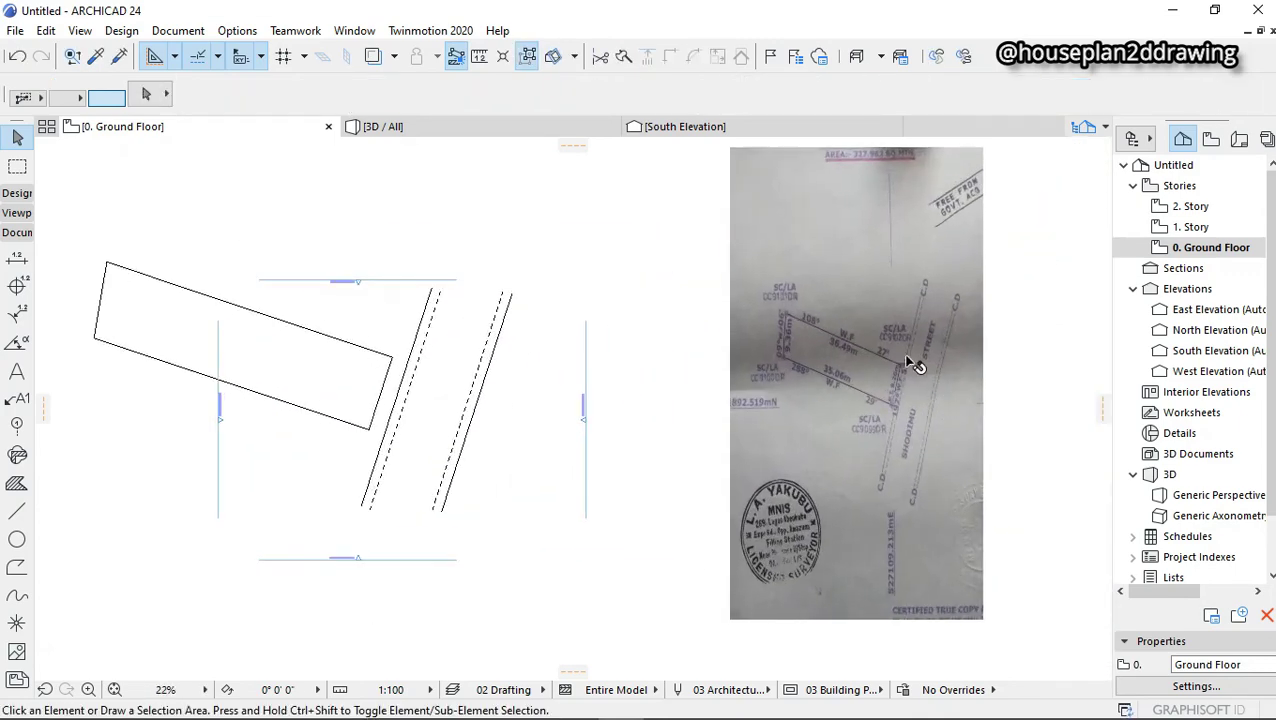
pyautogui.scroll(-2, 395, 510)
pyautogui.scroll(2, 407, 456)
pyautogui.scroll(1, 446, 430)
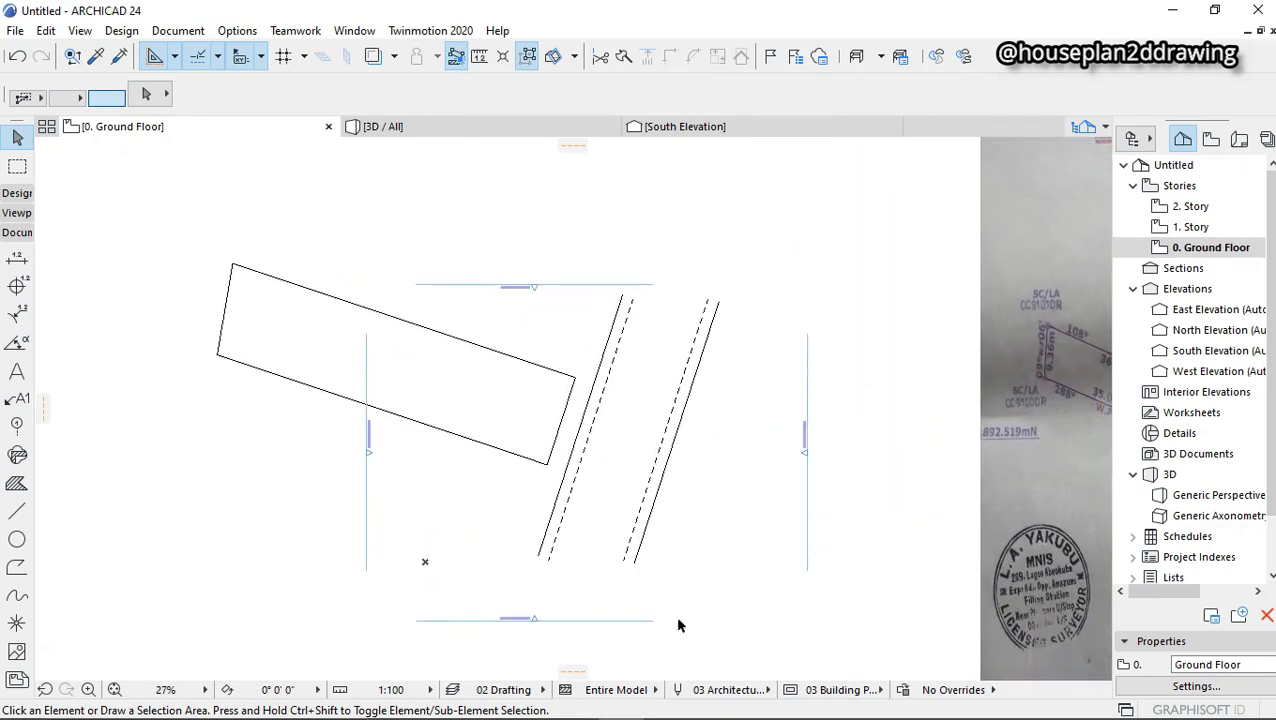
pyautogui.scroll(-2, 622, 345)
pyautogui.scroll(3, 622, 340)
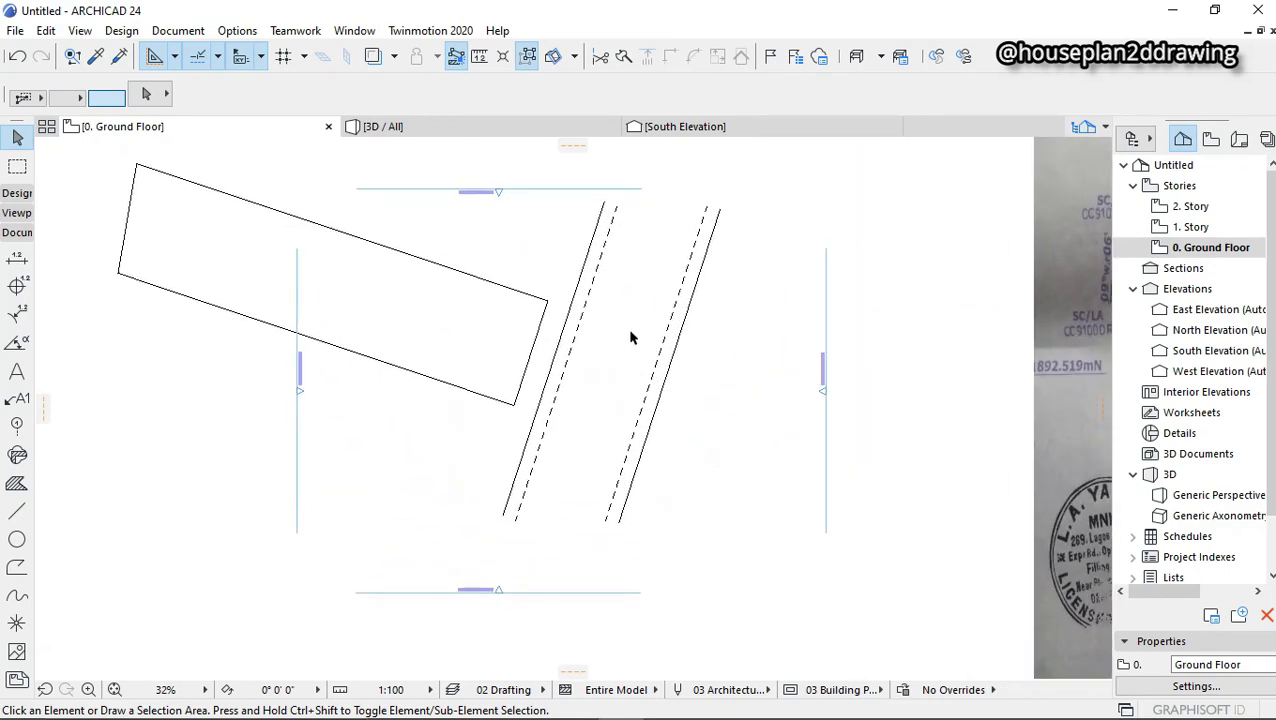
pyautogui.scroll(-3, 625, 338)
pyautogui.scroll(2, 622, 338)
pyautogui.scroll(-3, 625, 345)
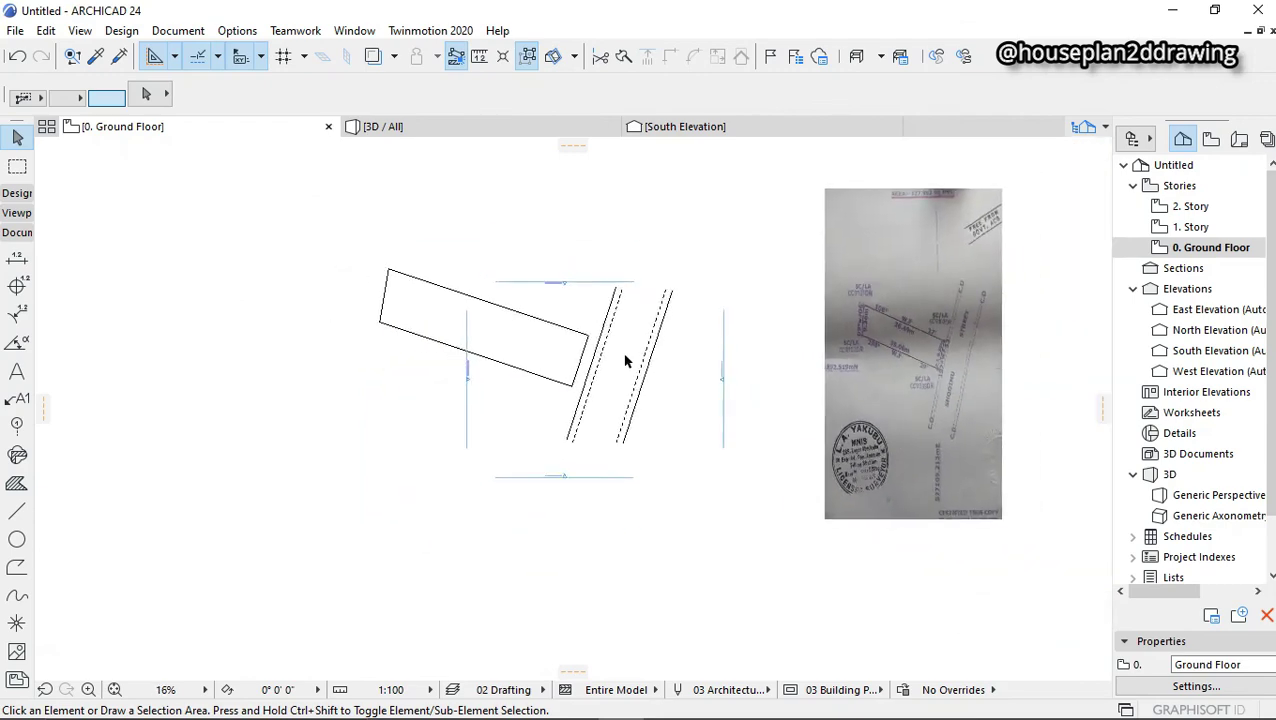
pyautogui.scroll(3, 622, 363)
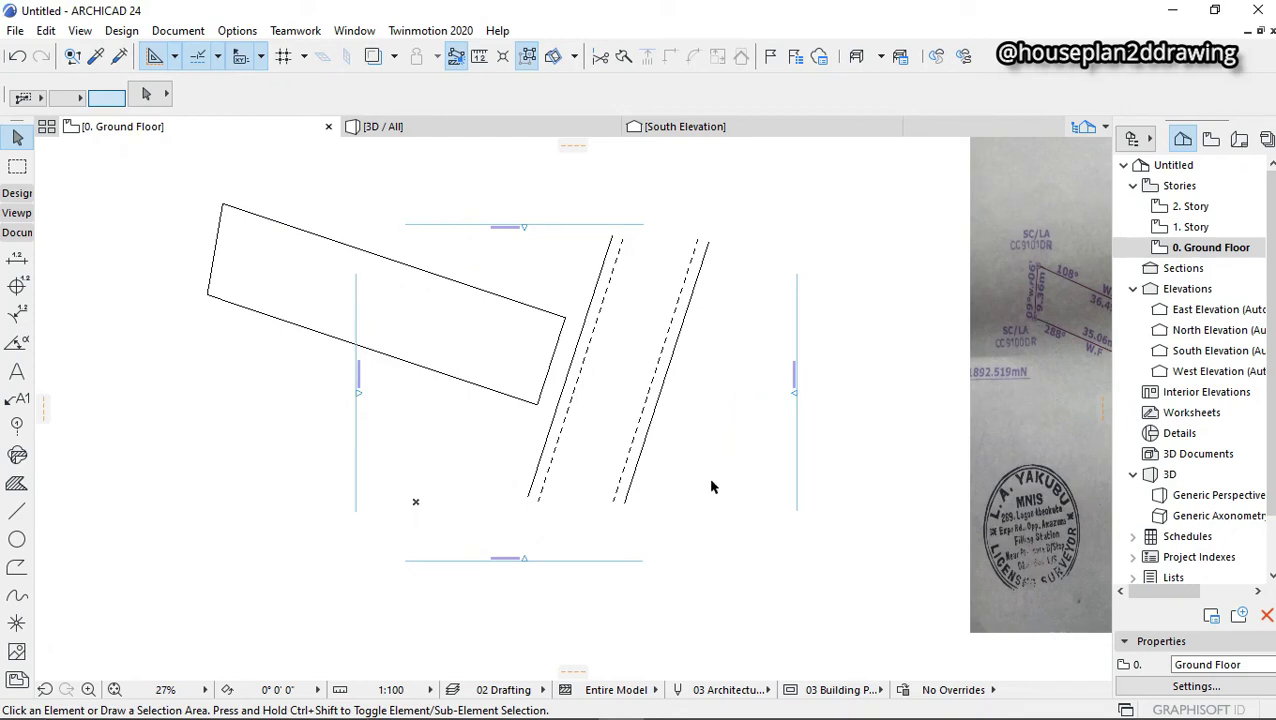
# - Move the West elevation marker further left of the plot
pyautogui.click(357, 455)
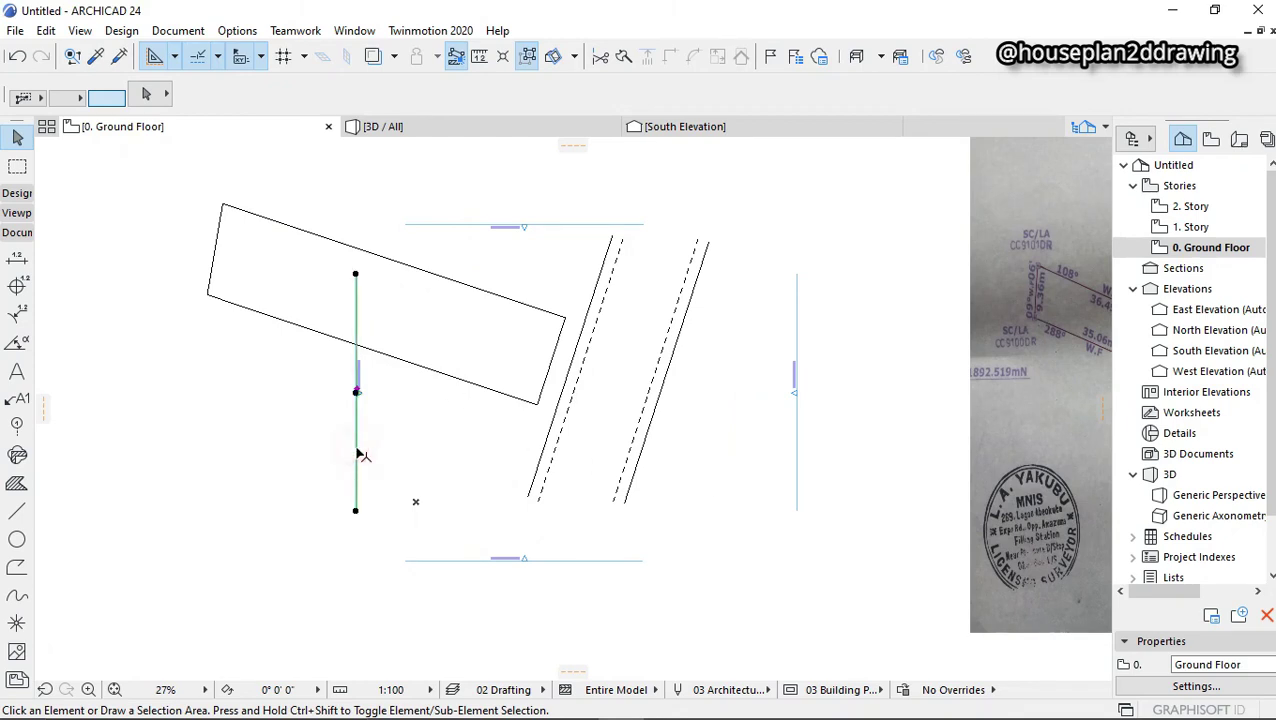
pyautogui.click(356, 448)
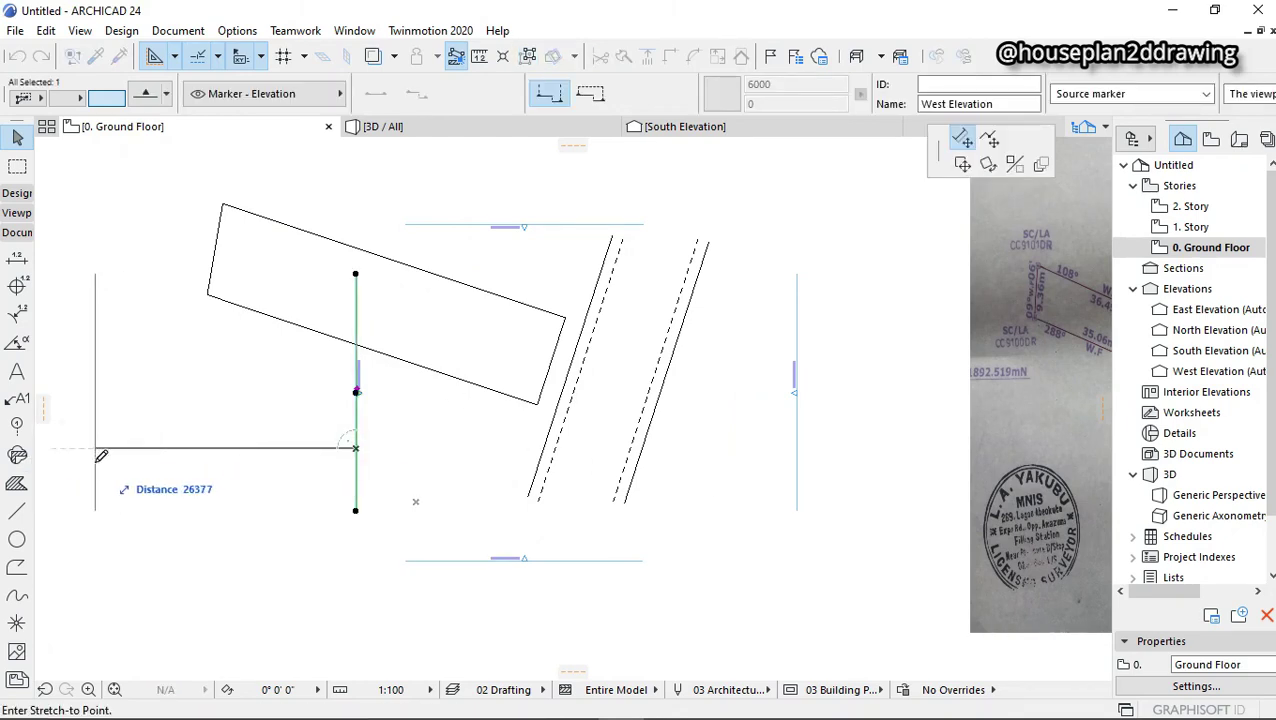
pyautogui.click(101, 363)
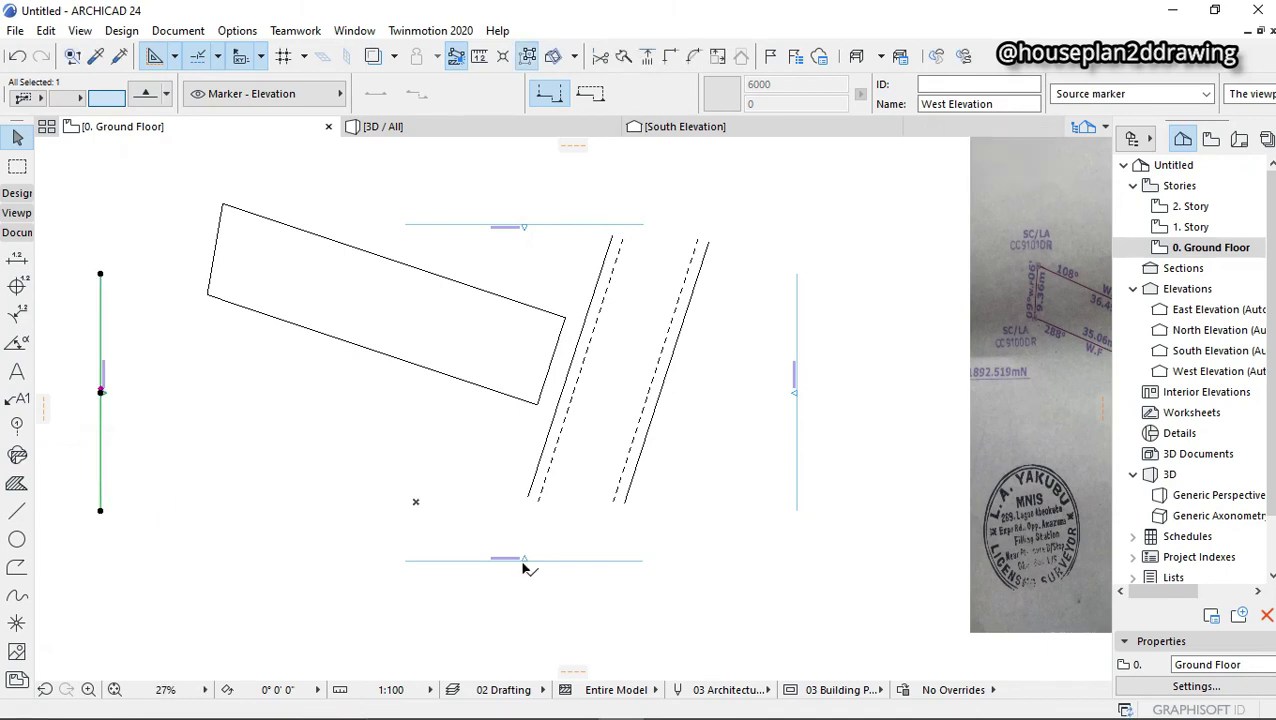
pyautogui.click(465, 511)
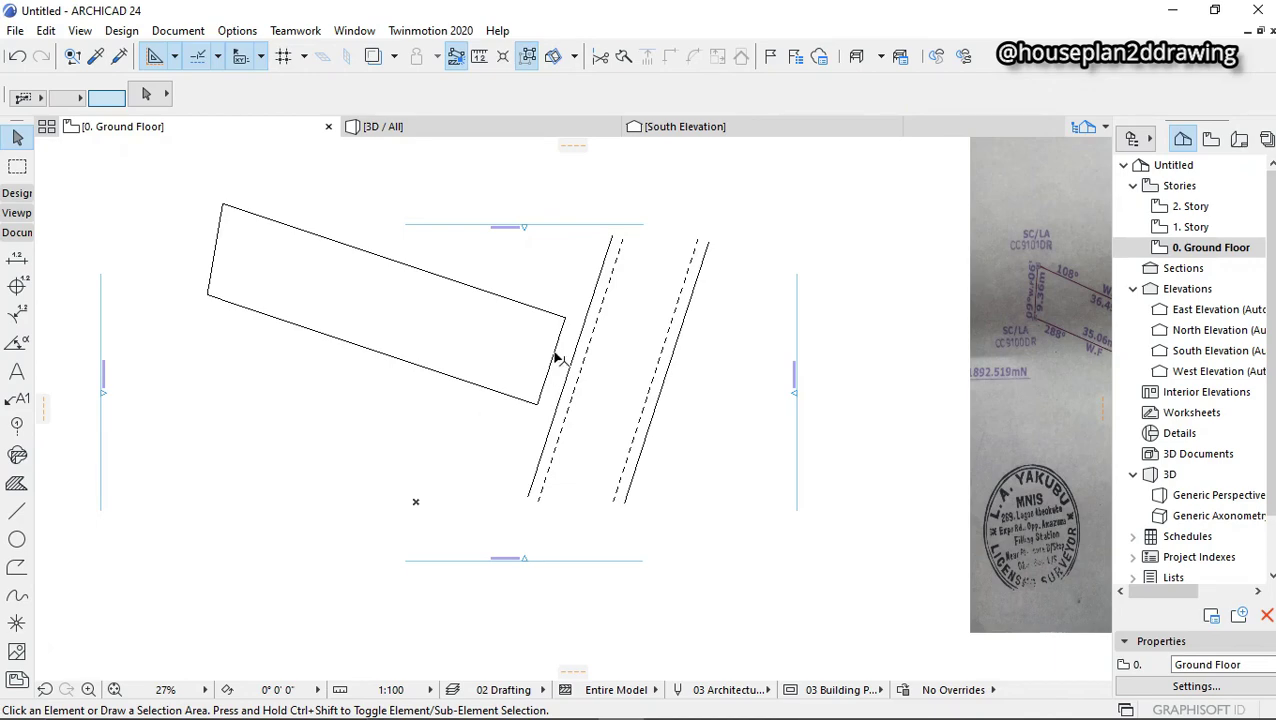
pyautogui.scroll(-2, 558, 360)
pyautogui.scroll(2, 551, 350)
pyautogui.scroll(-2, 550, 356)
pyautogui.scroll(2, 560, 330)
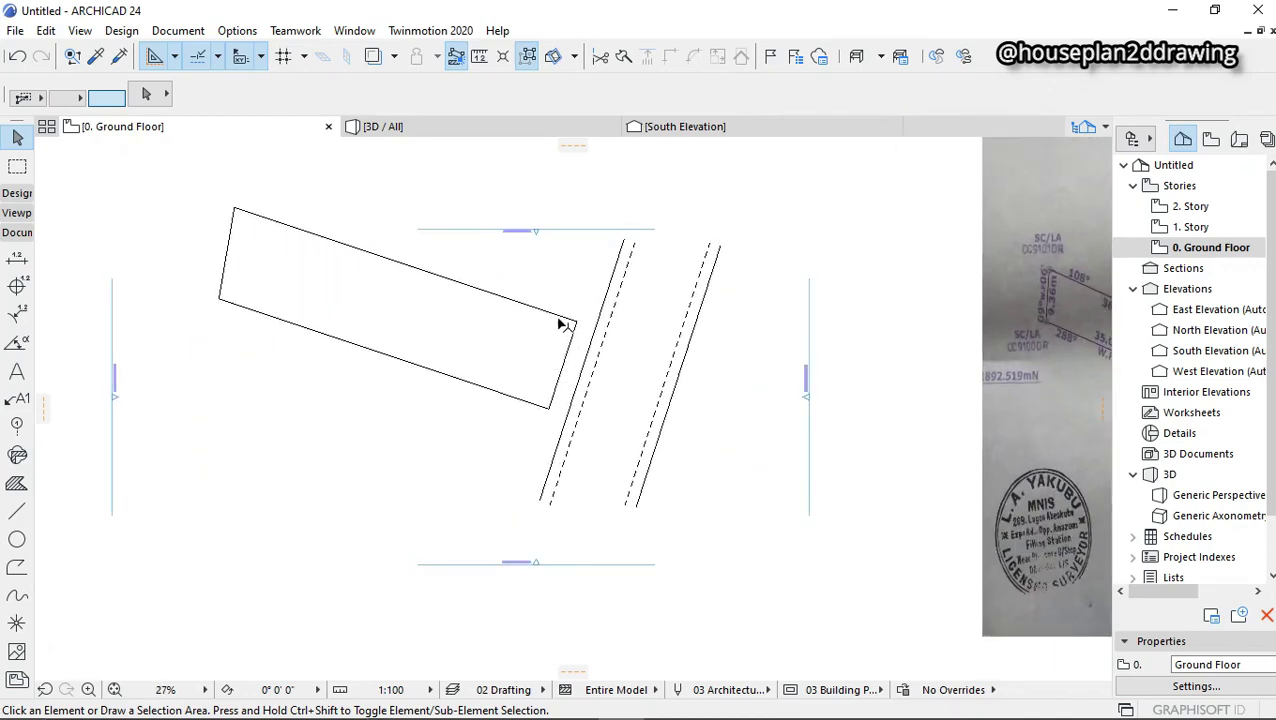
pyautogui.scroll(-2, 560, 325)
# - Shift the North elevation marker higher above the plot
pyautogui.moveTo(566, 273); pyautogui.dragTo(572, 251)
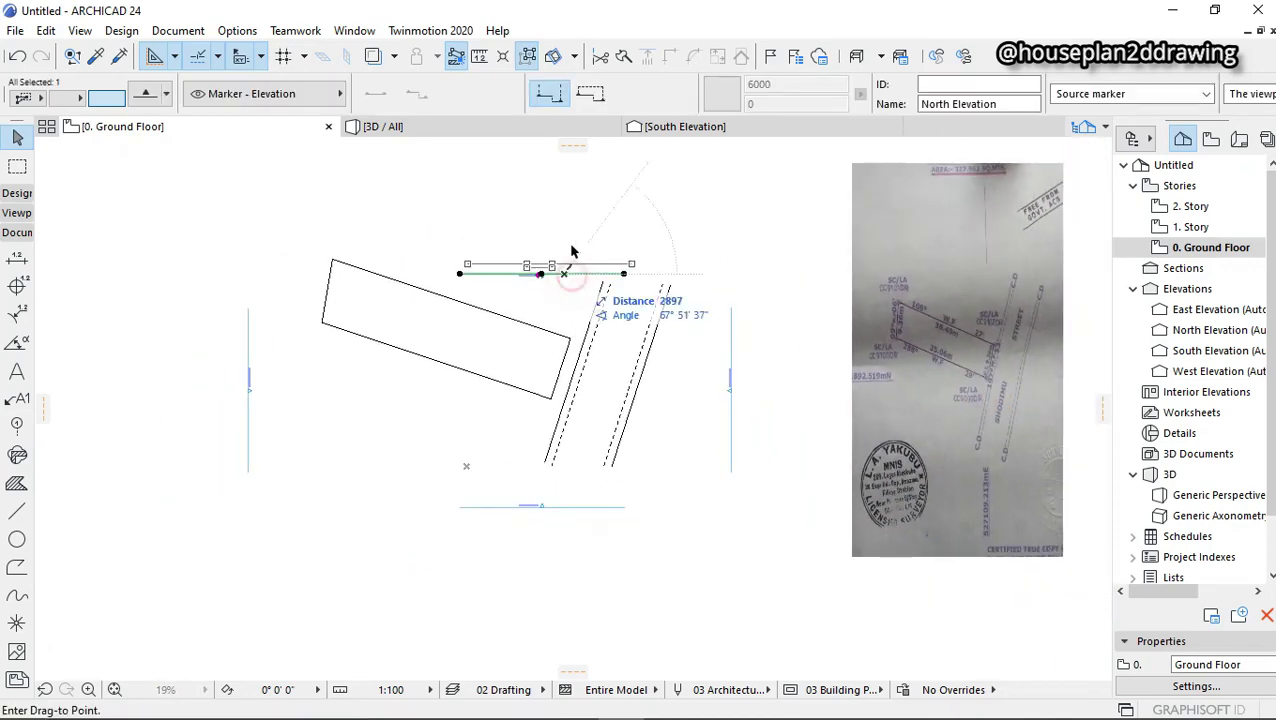
pyautogui.click(572, 248)
pyautogui.click(573, 273)
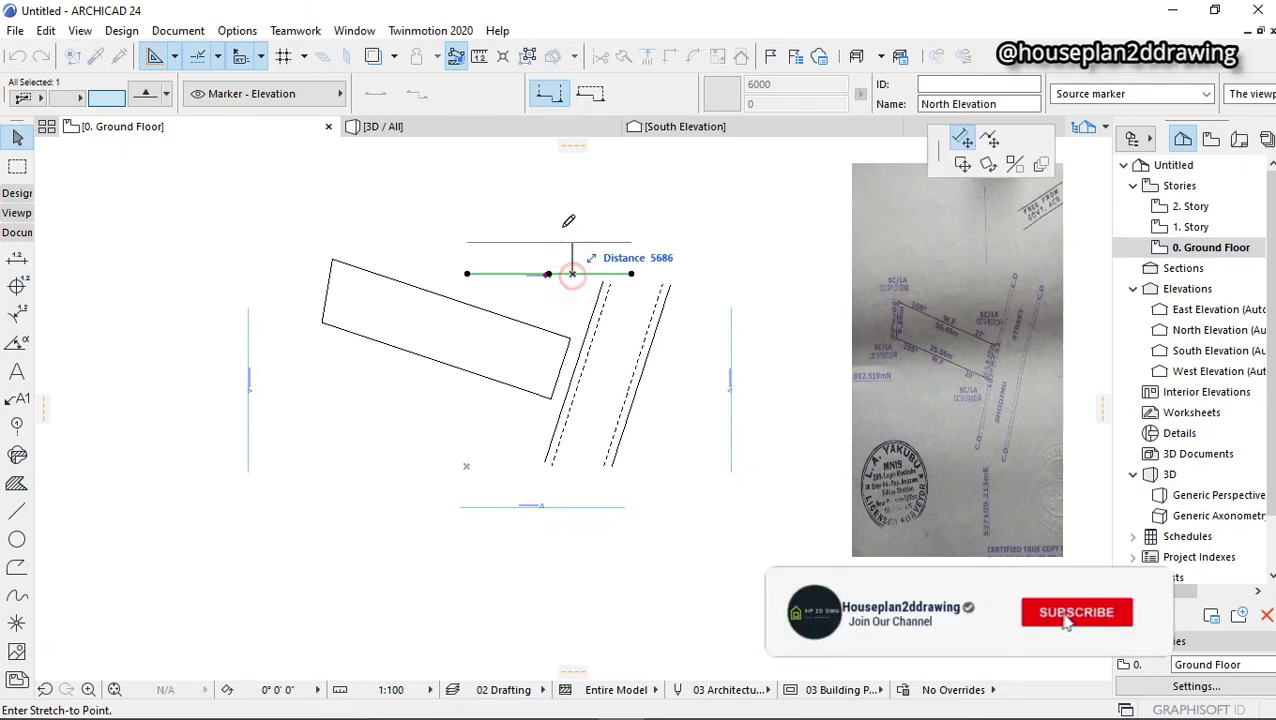
pyautogui.click(570, 174)
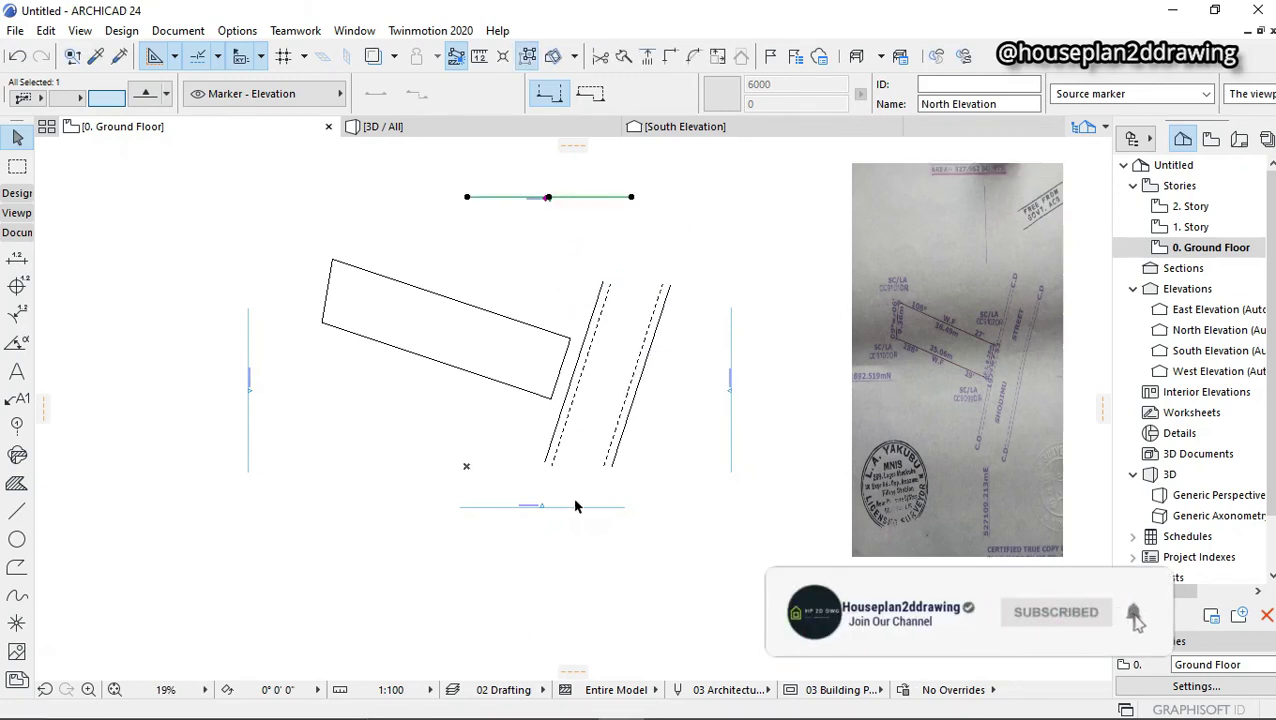
pyautogui.click(589, 554)
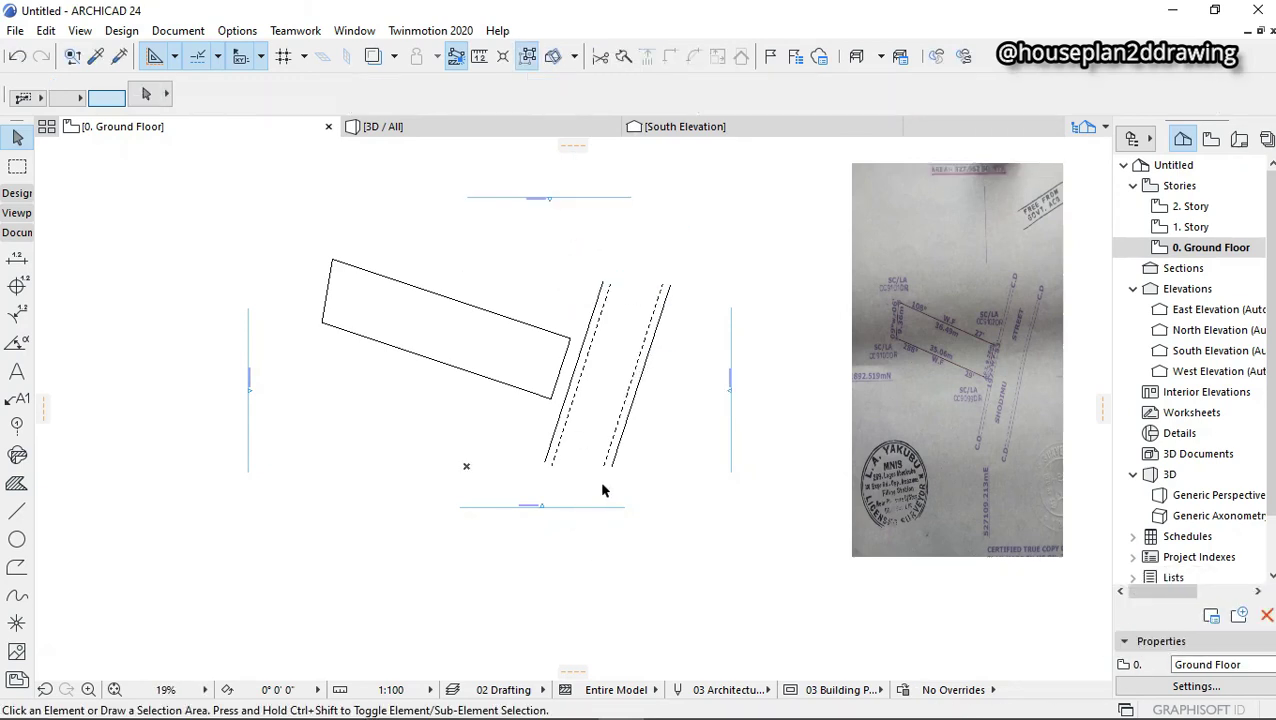